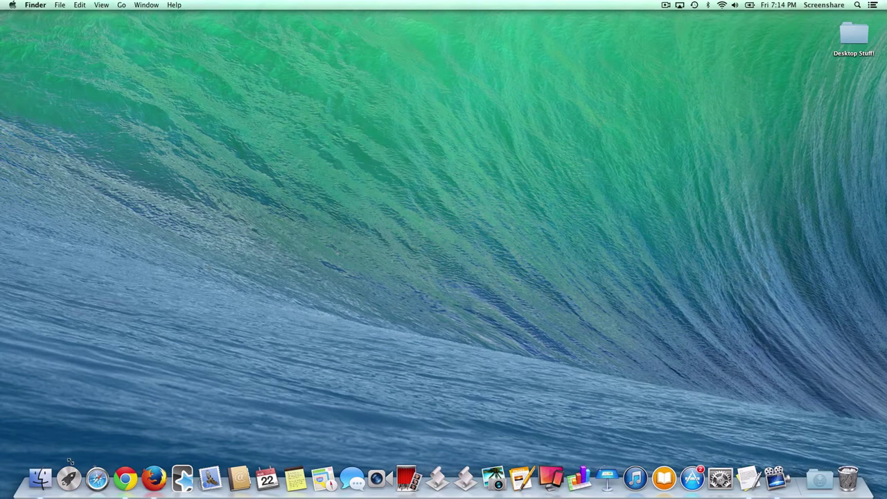
Launch Safari from the Dock so its Top Sites page appears
left_click(97, 478)
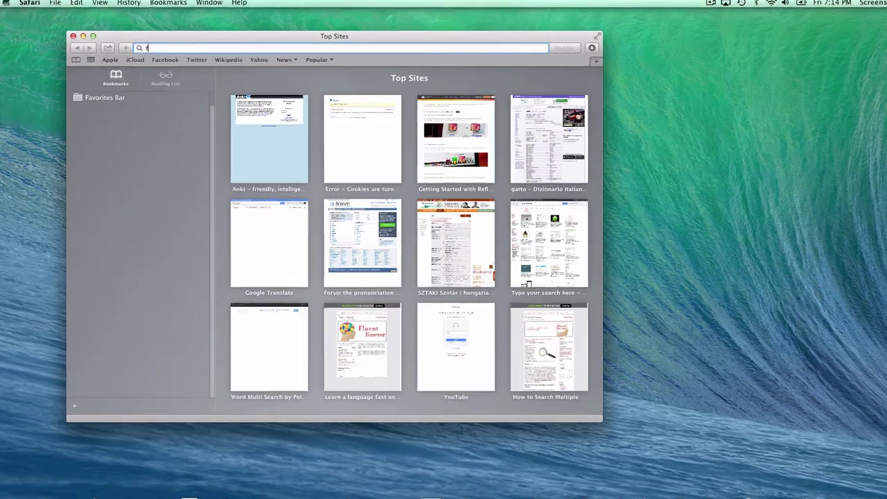
Load fluent-forever.com/multi-search in Safari
type("fluent-forever.com")
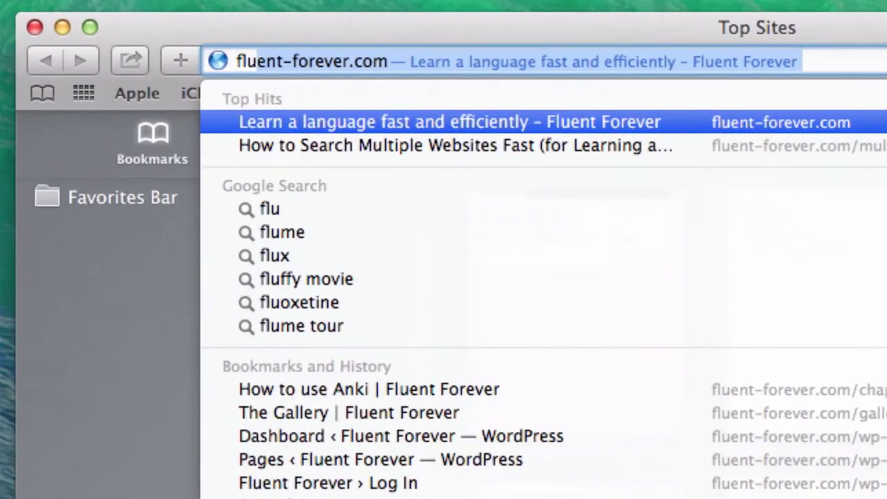
type("/mu")
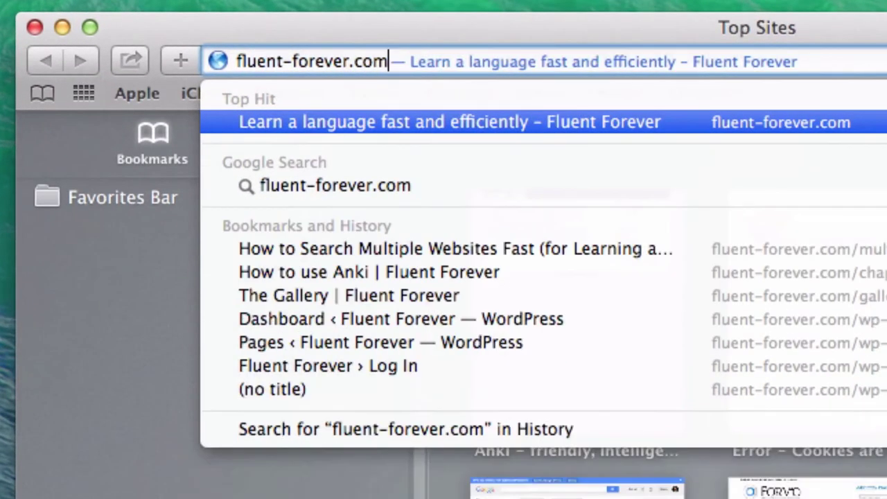
type("lti-sear")
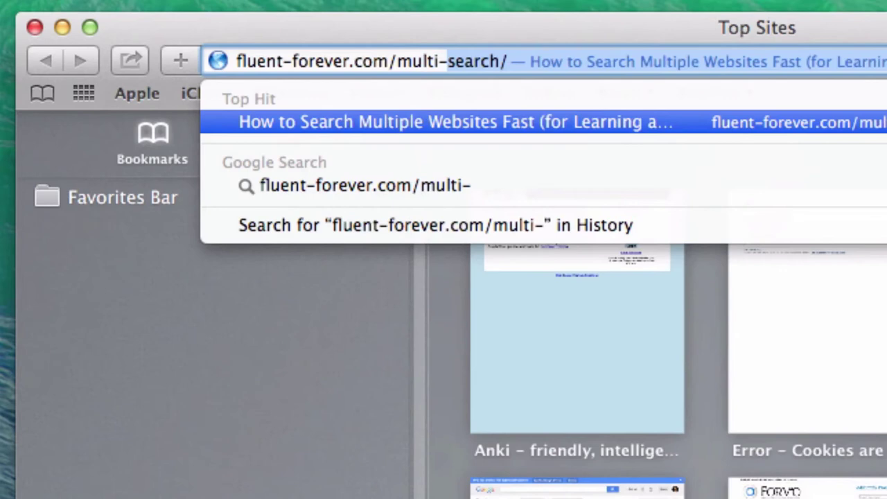
type("ch")
key("Return")
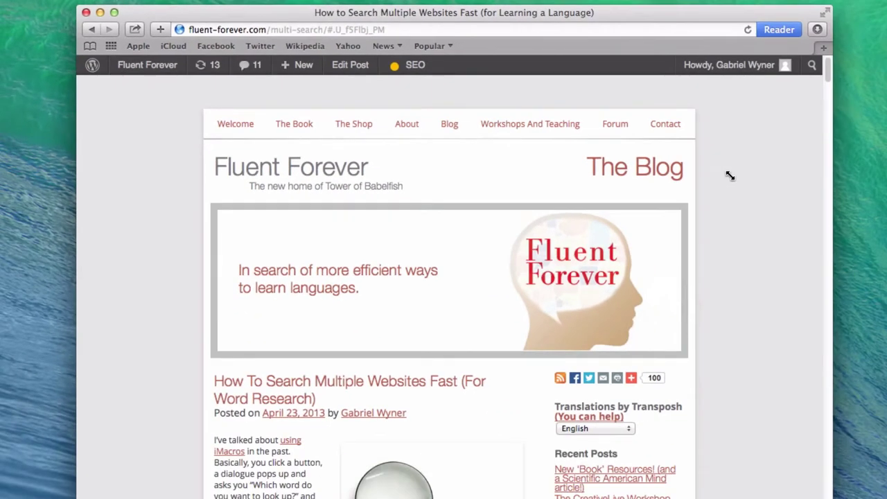
left_click_drag(827, 70, 830, 111)
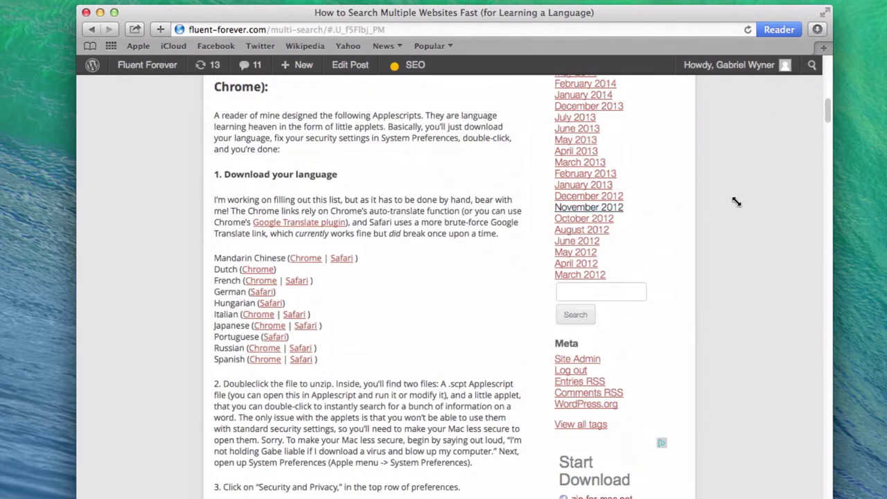
scroll(444, 277, "up", 2)
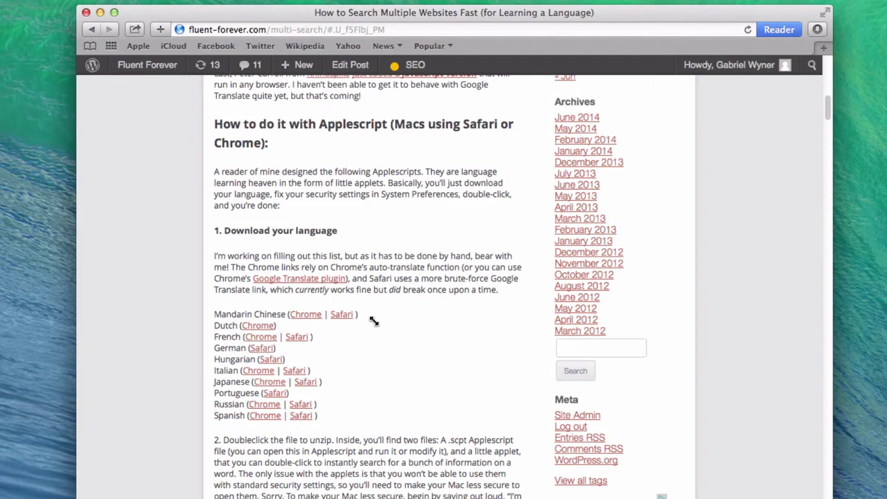
Download the German Safari script zip through the link's Download Linked File option
right_click(264, 348)
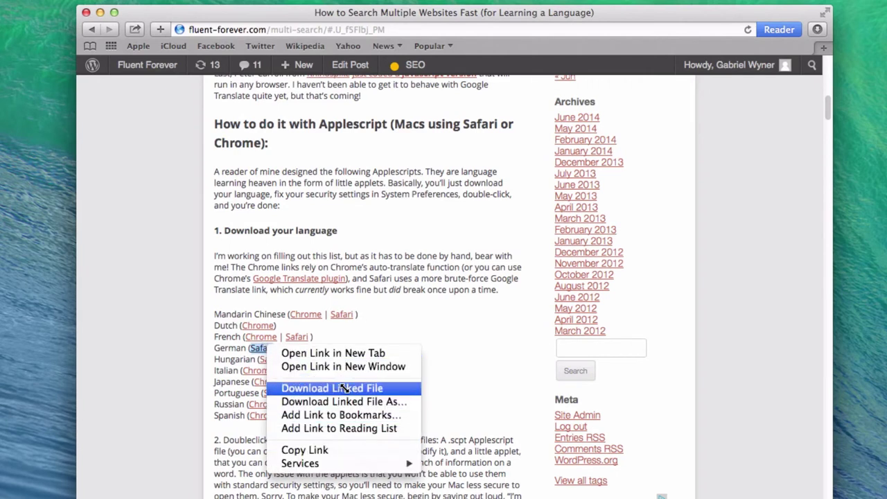
left_click(346, 338)
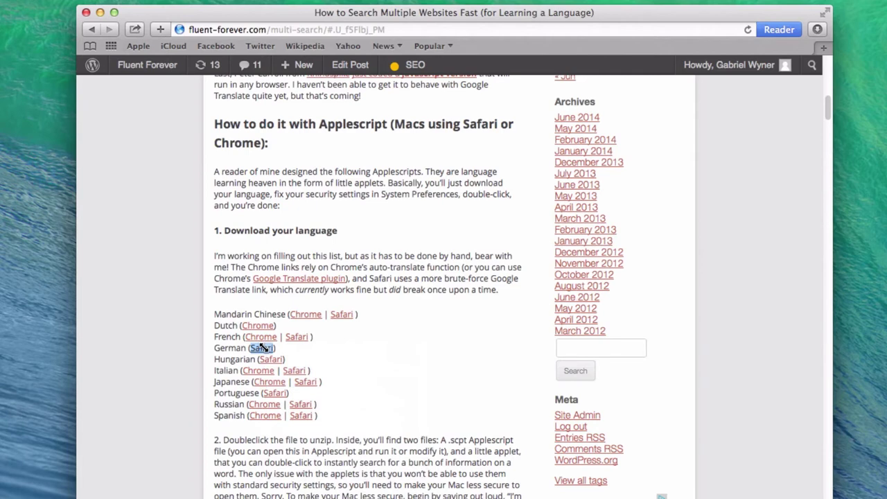
right_click(262, 348)
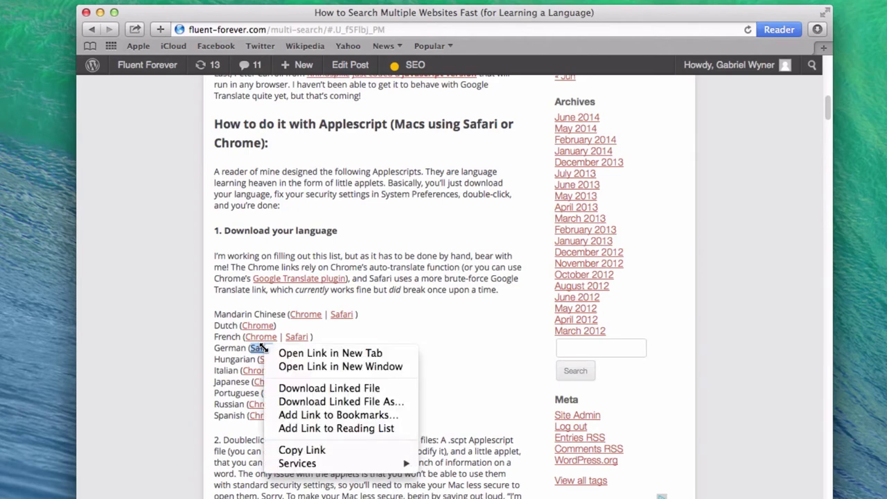
left_click(295, 390)
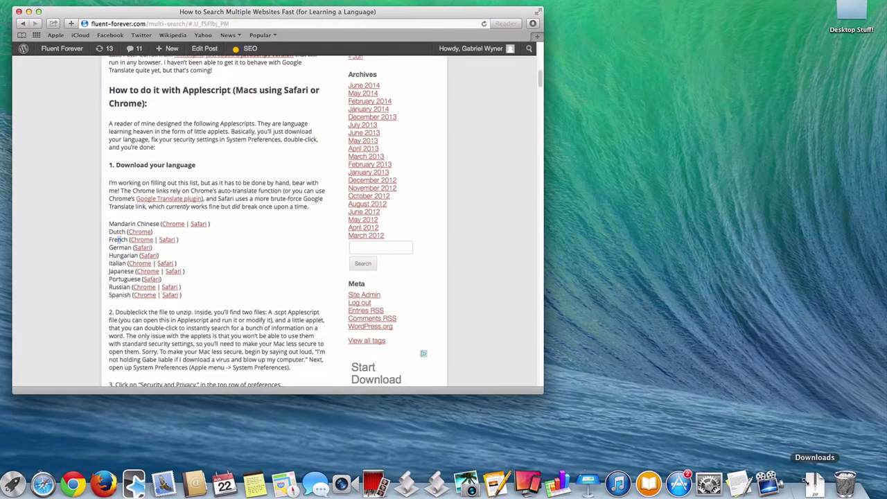
Open Downloads in a Finder window and select Safari_German_Search.zip, dismissing the Facebook popup
right_click(814, 483)
left_click(828, 451)
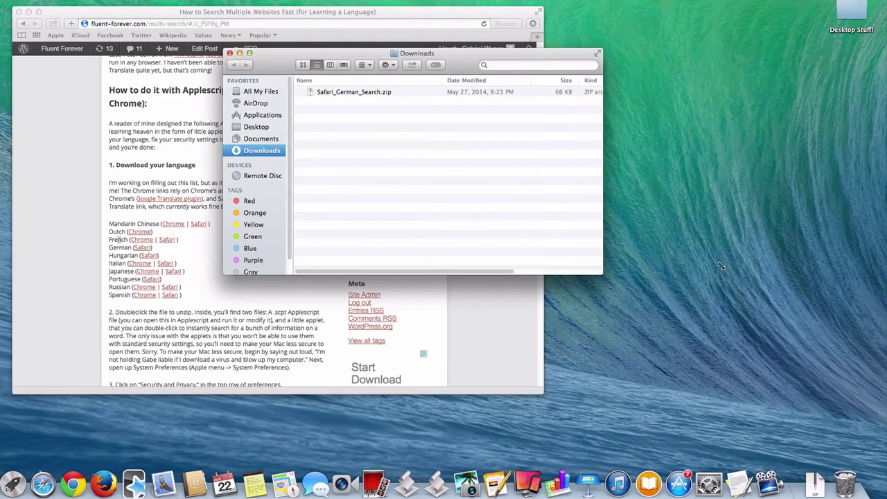
left_click_drag(465, 68, 725, 59)
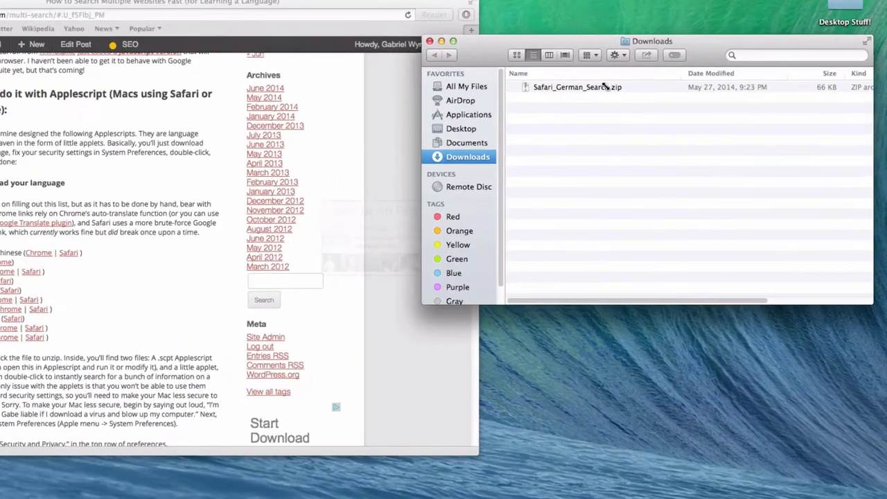
left_click(648, 84)
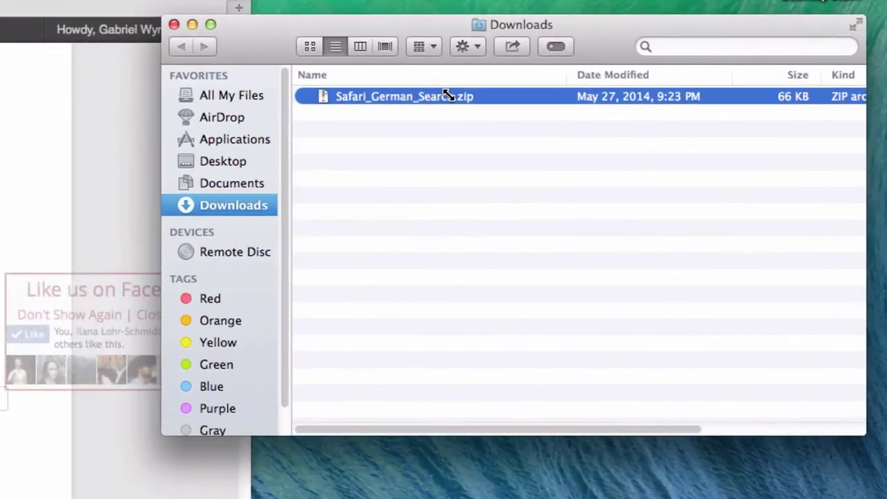
left_click(147, 313)
left_click(148, 313)
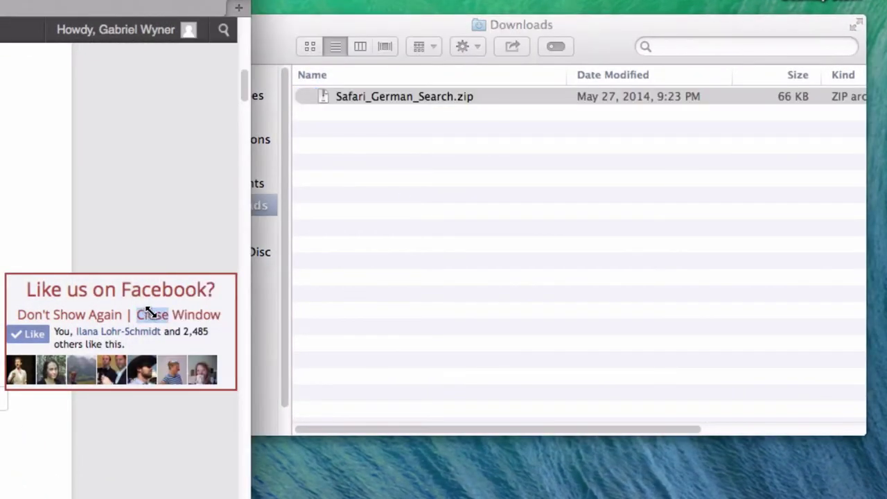
left_click(419, 97)
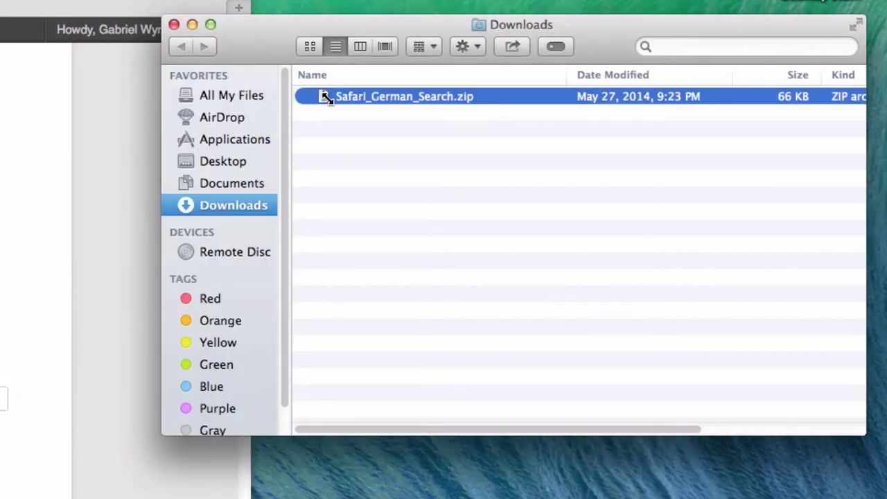
Unzip the archive and open the Safari_German_Search folder holding the app and .scpt script
double_click(326, 96)
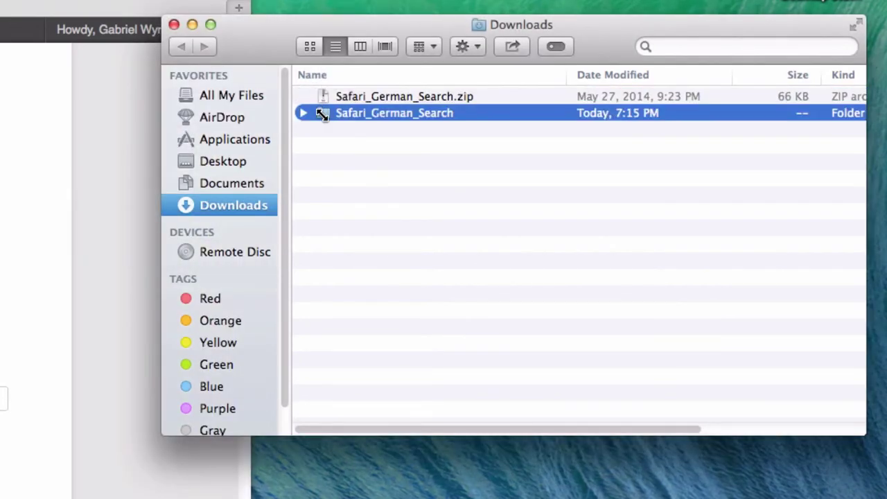
double_click(324, 113)
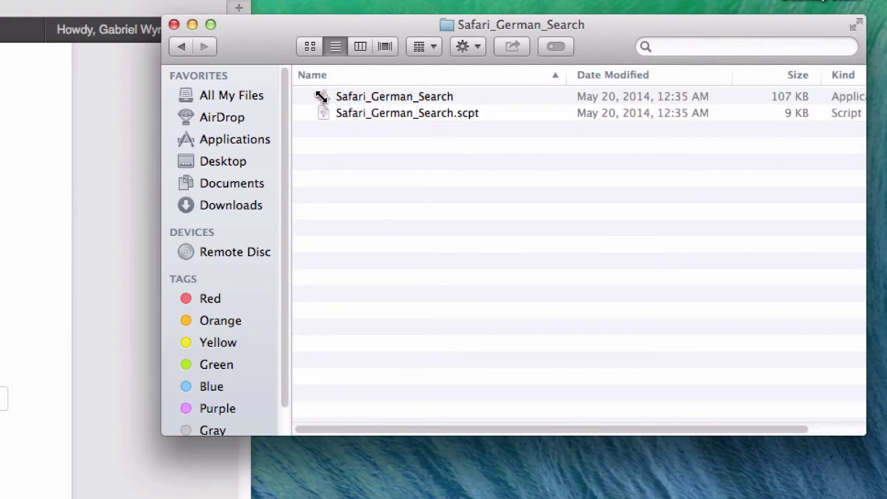
left_click(321, 97)
left_click(322, 113)
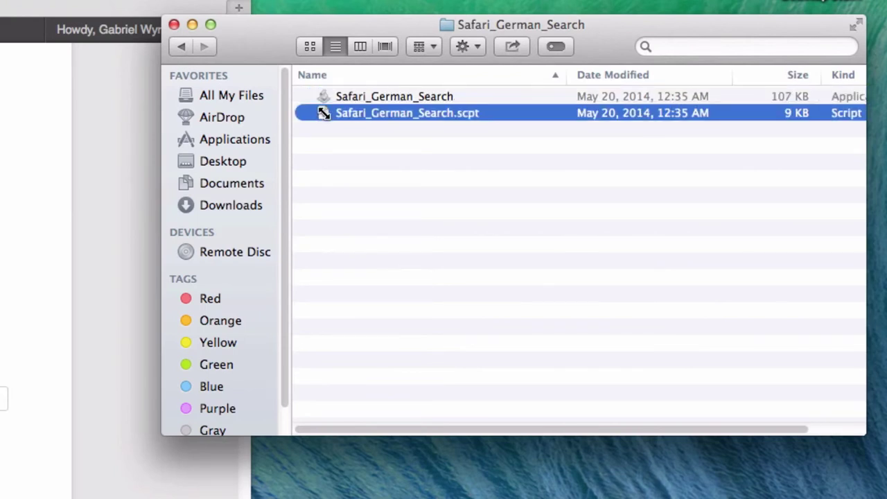
left_click(325, 97)
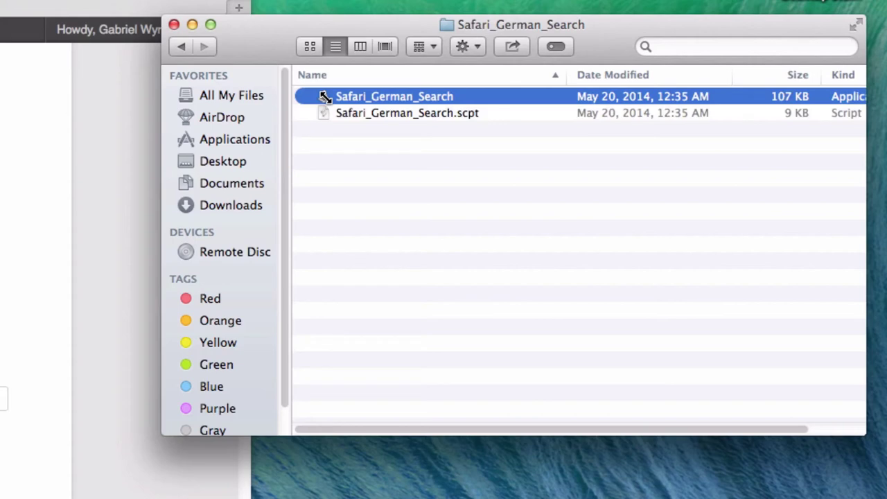
double_click(325, 97)
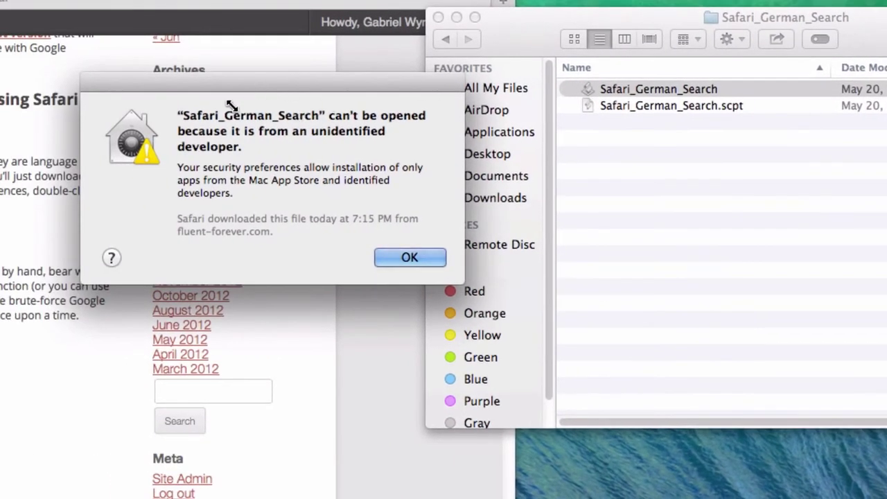
left_click_drag(183, 111, 327, 117)
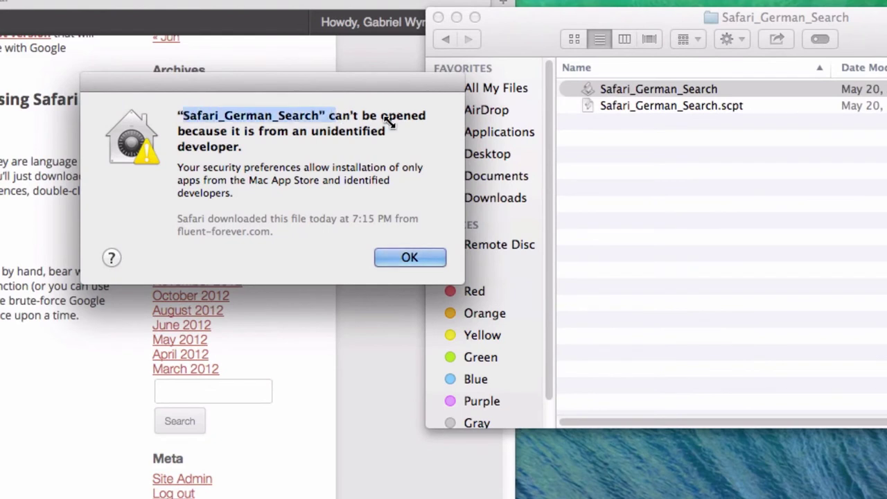
double_click(391, 116)
double_click(331, 132)
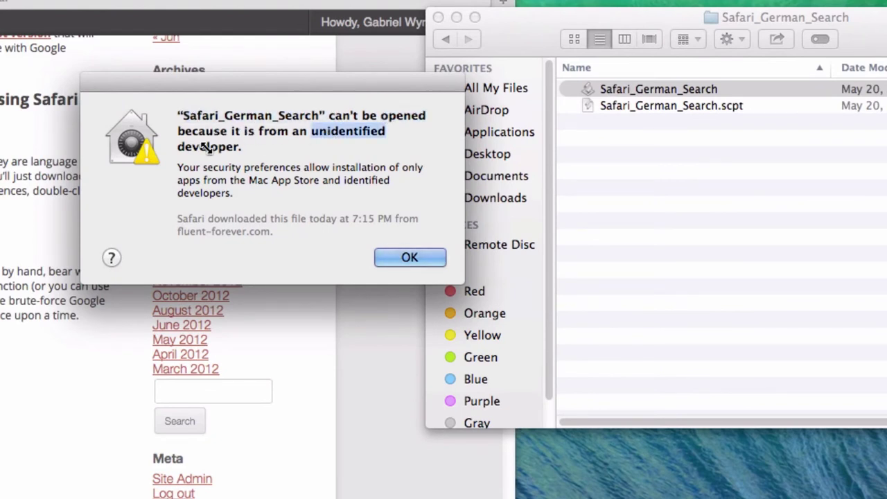
double_click(207, 146)
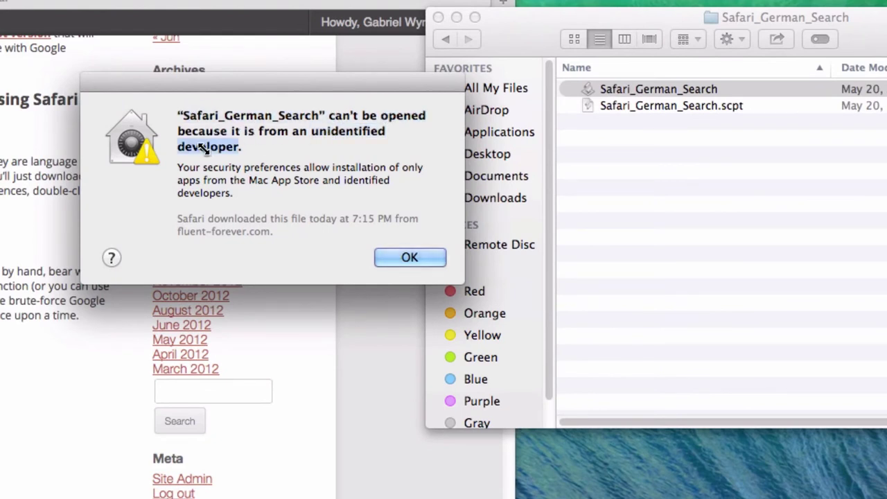
left_click(411, 256)
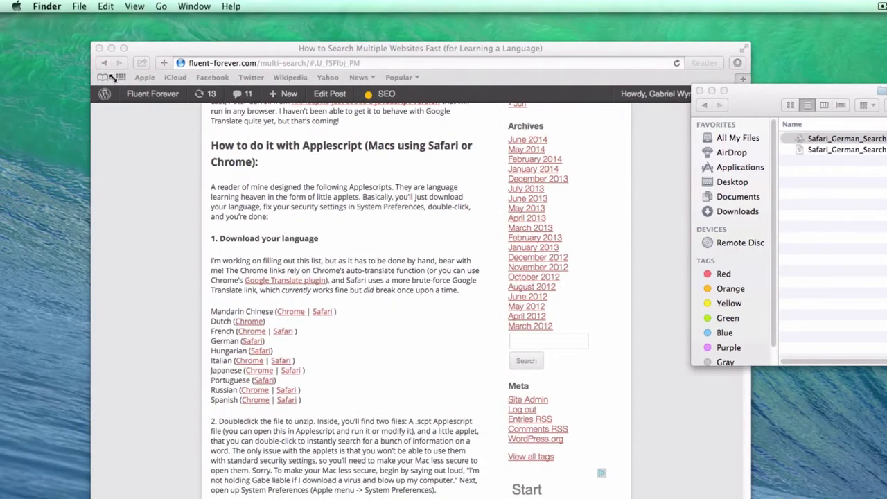
Open System Preferences' Security & Privacy settings from the Apple menu
left_click(17, 6)
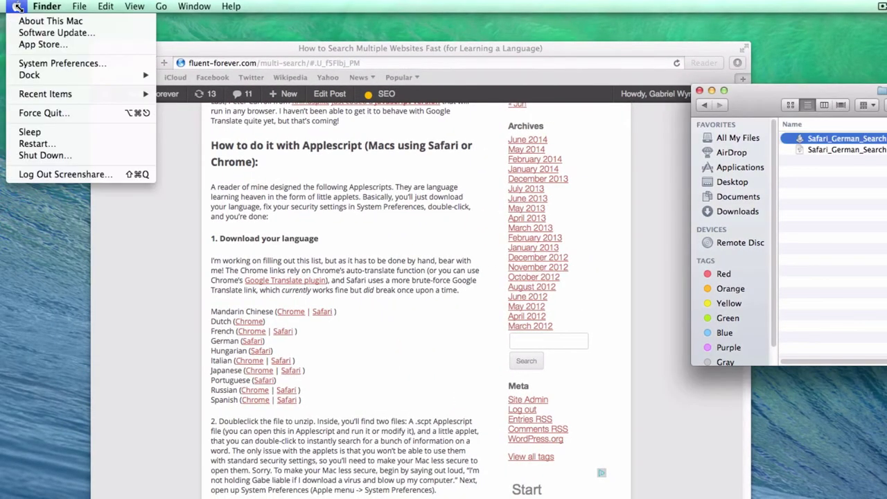
left_click(30, 64)
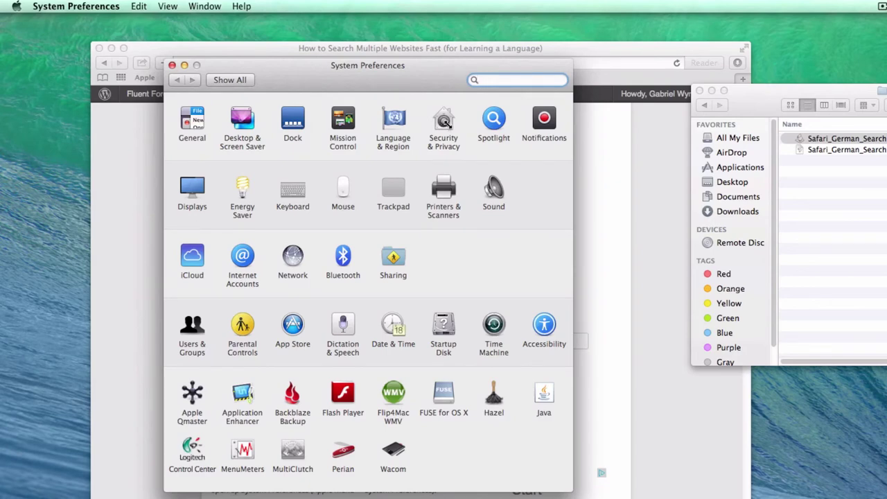
left_click(444, 122)
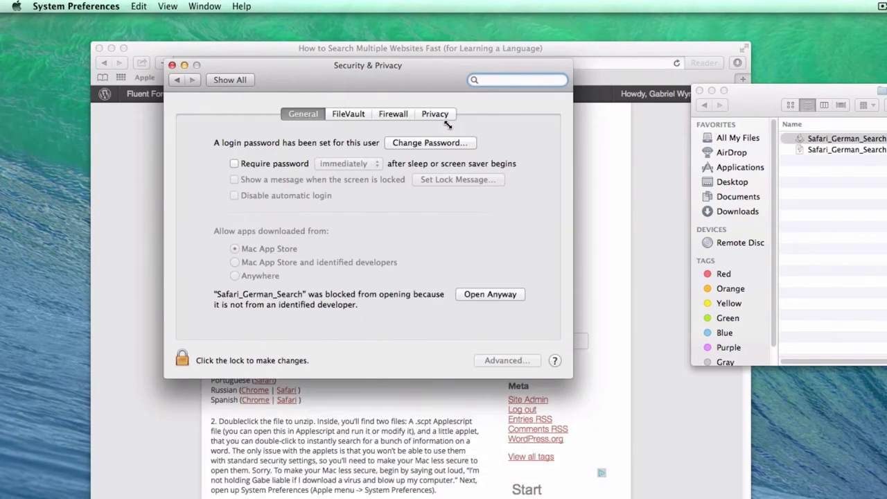
left_click_drag(401, 67, 478, 16)
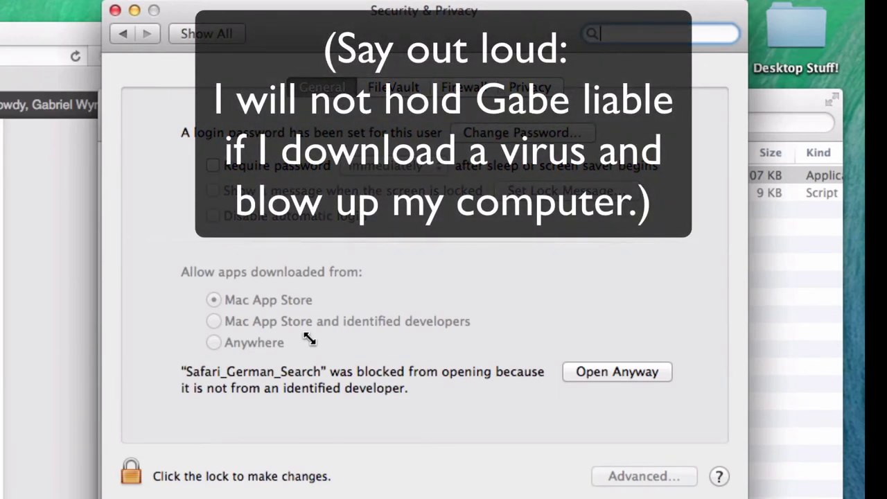
Unlock with the admin password and allow apps downloaded from Anywhere
left_click(130, 473)
type("a")
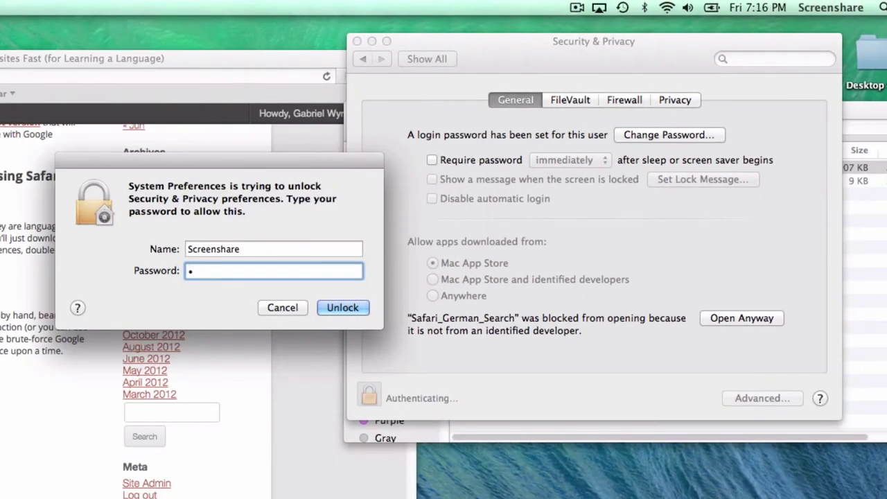
type("aaaaaaaa")
key("Return")
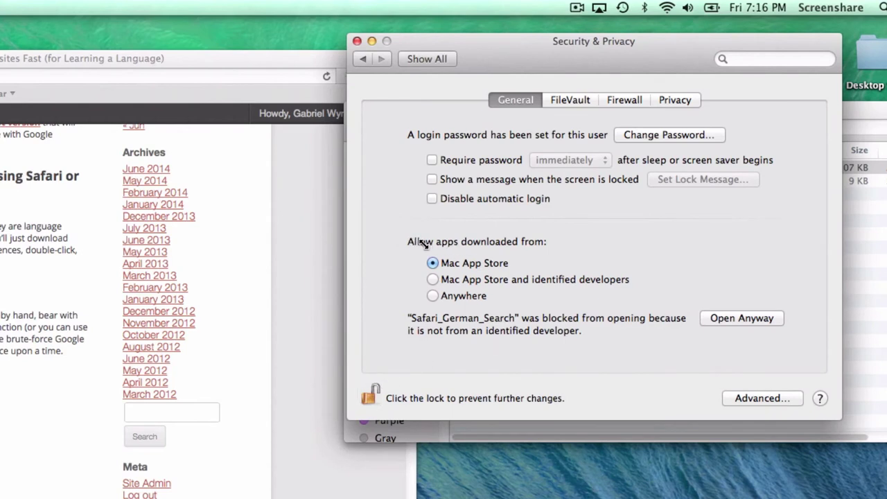
left_click(432, 295)
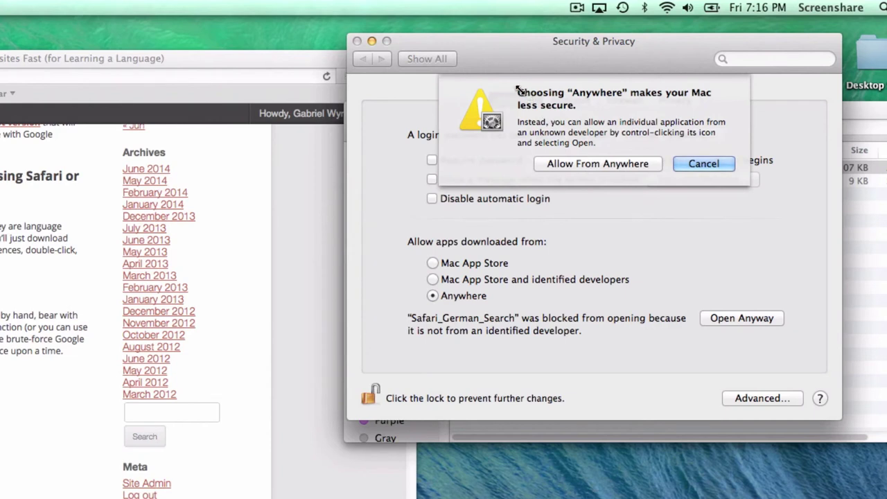
left_click_drag(519, 91, 577, 105)
left_click(550, 102)
left_click(586, 163)
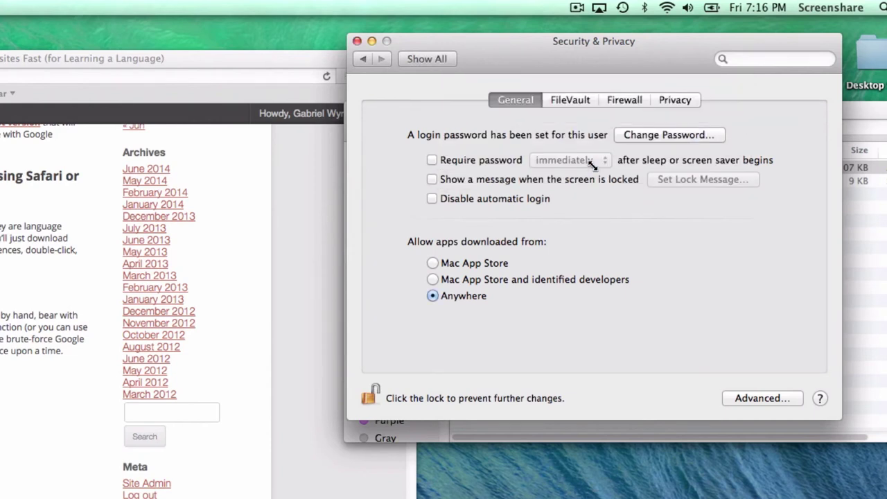
Close Security & Privacy and run Safari_German_Search from Finder, confirming Open
left_click(357, 41)
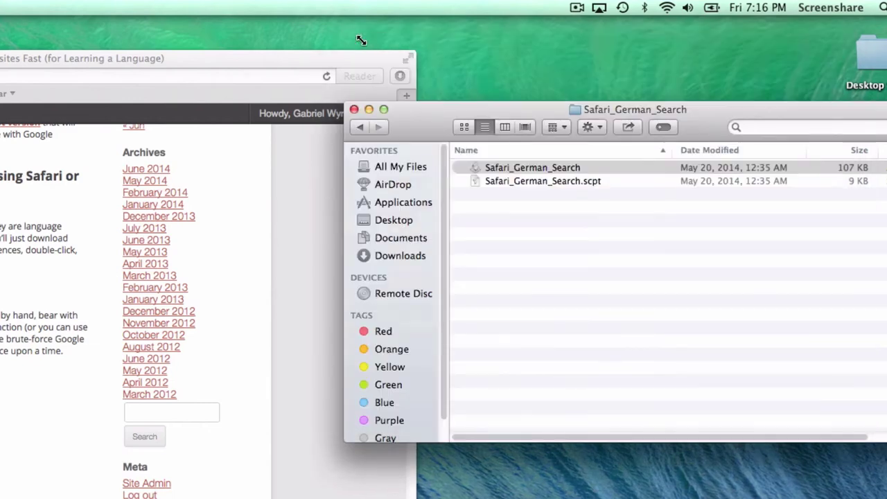
left_click_drag(460, 107, 445, 44)
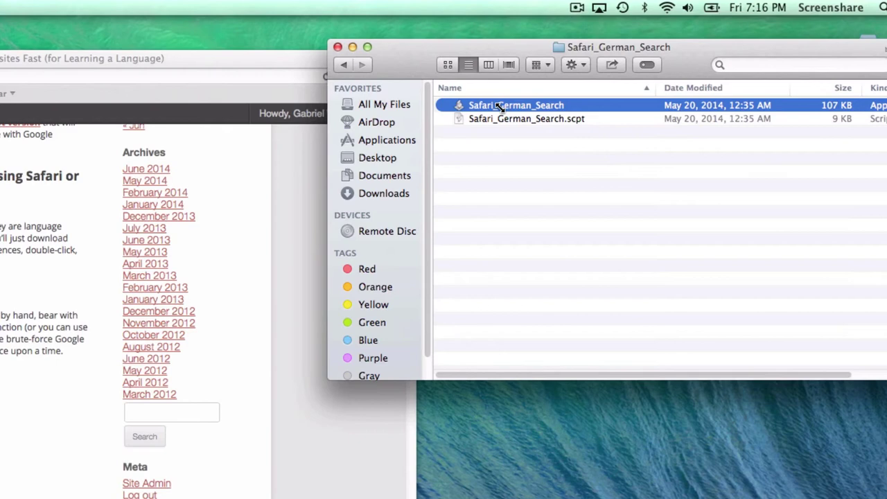
double_click(499, 106)
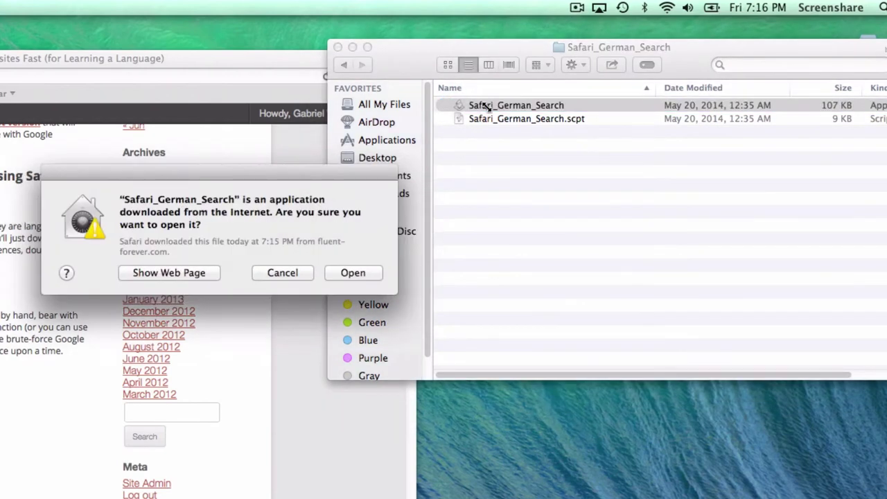
left_click(351, 273)
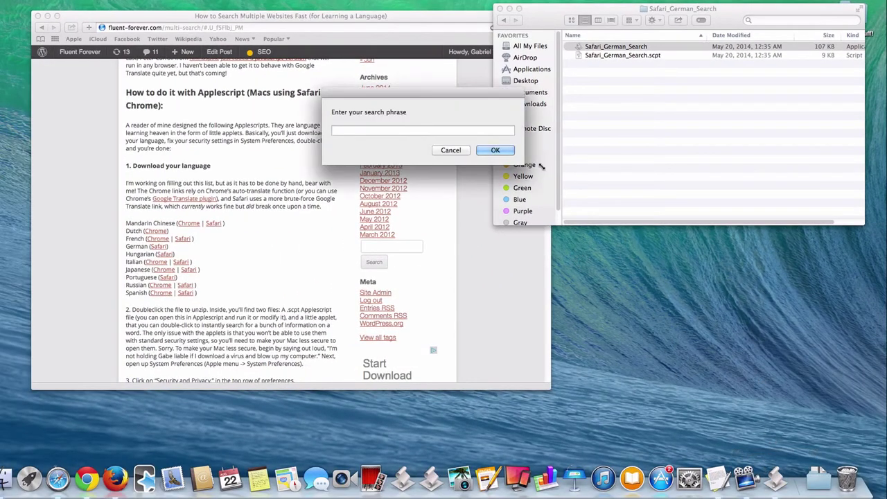
Search 'Hund' and view the Google Images, Forvo and dict.cc result tabs
type("Hund")
key("Return")
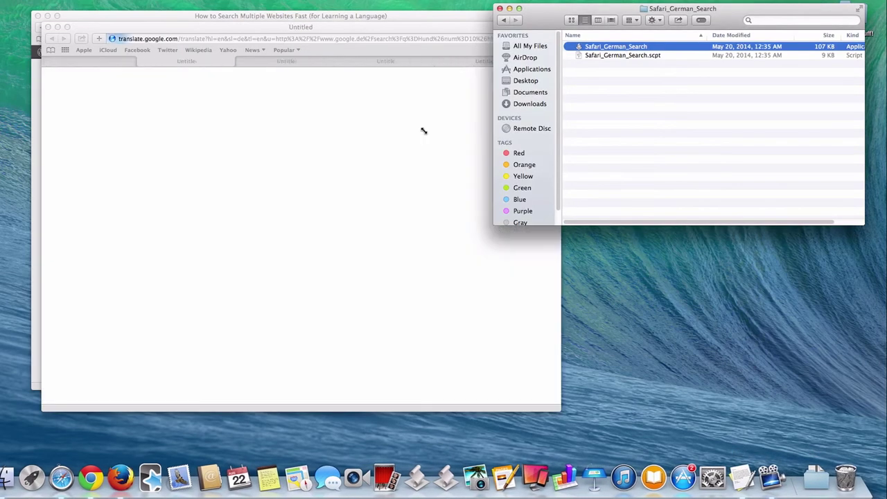
left_click(283, 17)
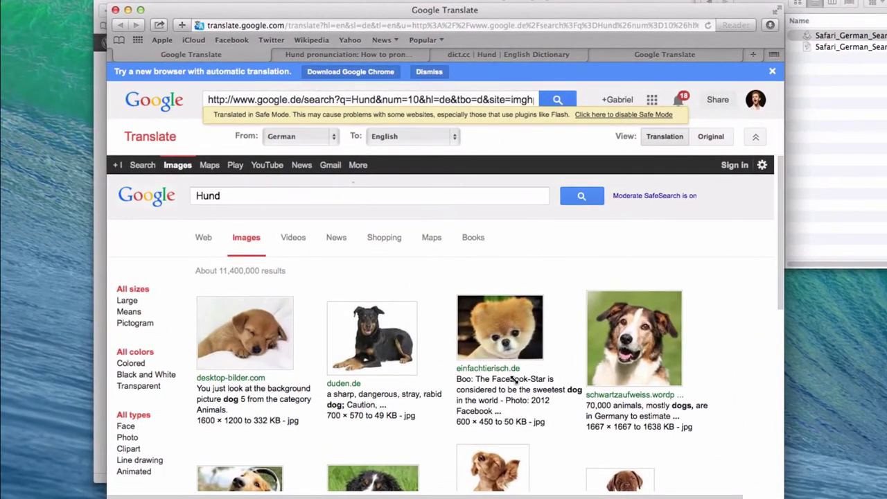
mouse_move(513, 381)
key("ctrl+Tab")
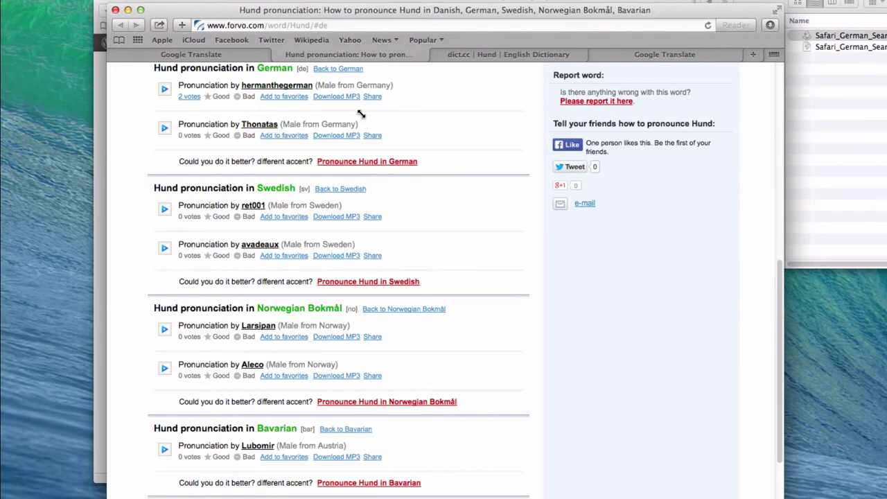
left_click(510, 54)
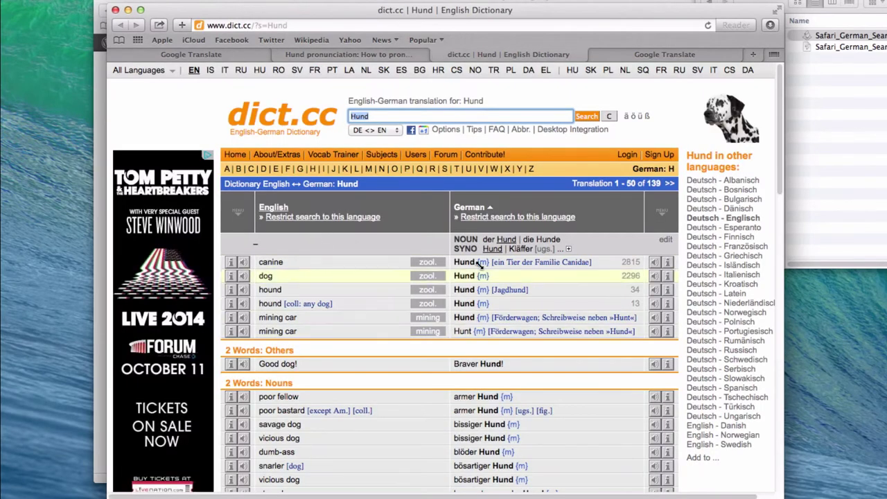
Add the Safari_German_Search applet from Finder to the Dock
left_click(634, 56)
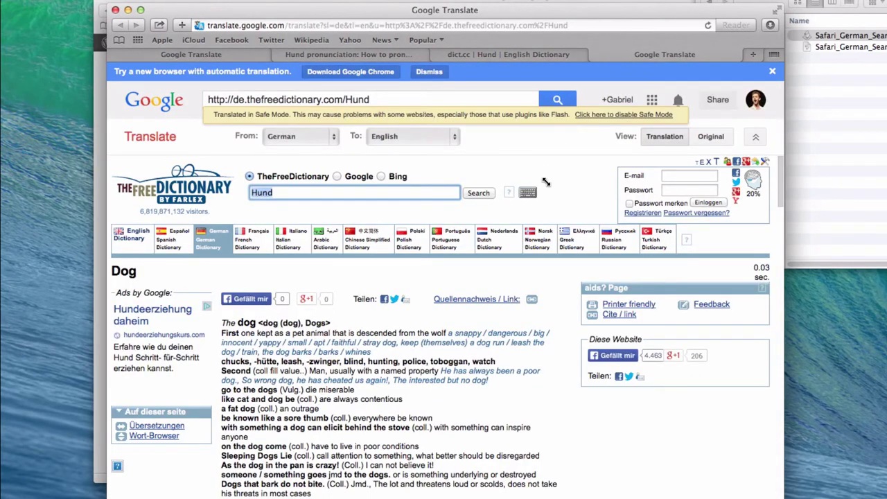
left_click(852, 36)
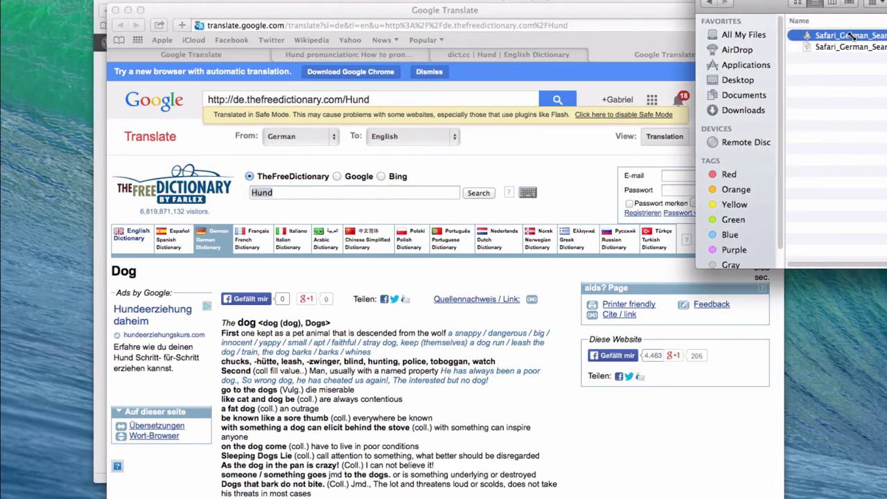
left_click_drag(852, 36, 722, 498)
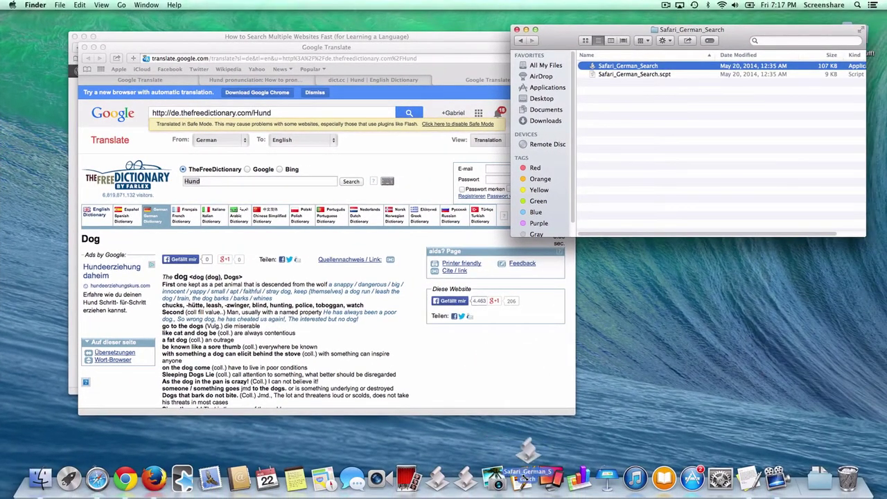
left_click_drag(526, 471, 533, 478)
Run the applet from the Dock to search 'Katze' and view the cat results
left_click(533, 478)
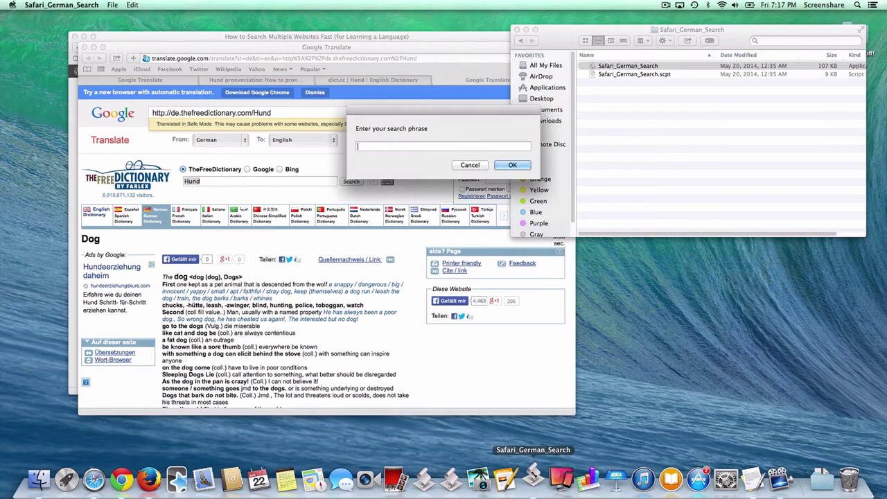
type("Ka")
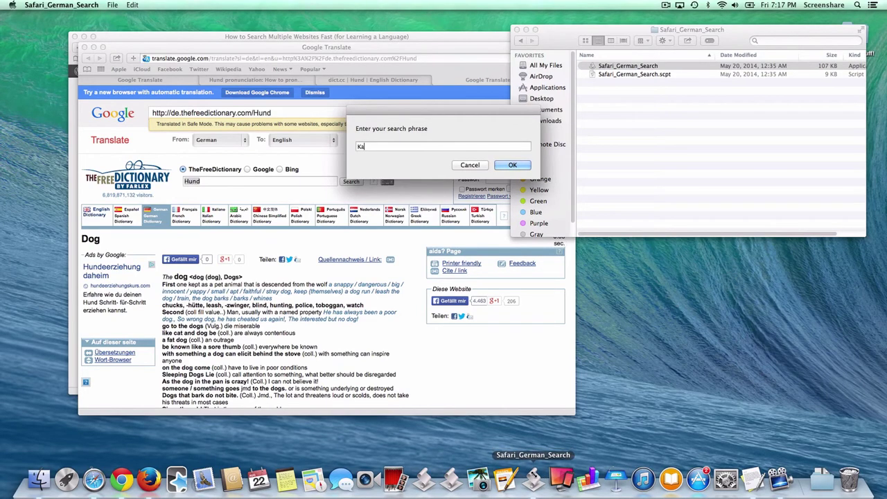
type("tze")
key("Return")
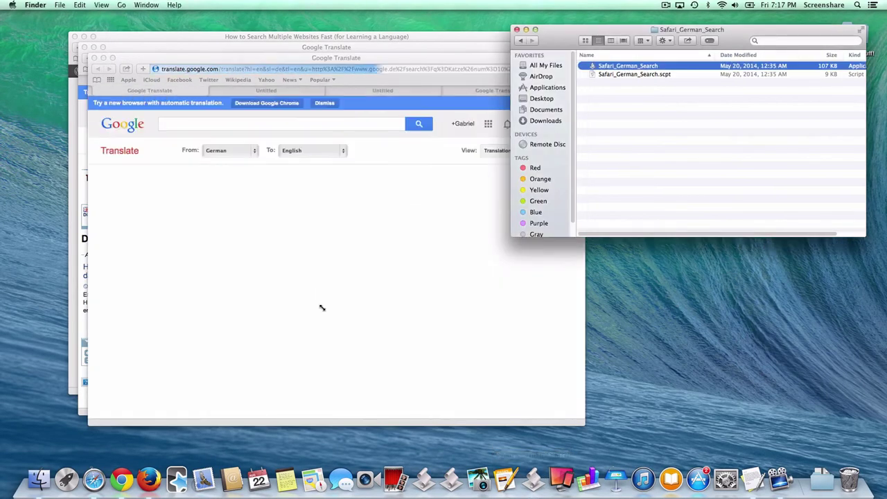
left_click(185, 86)
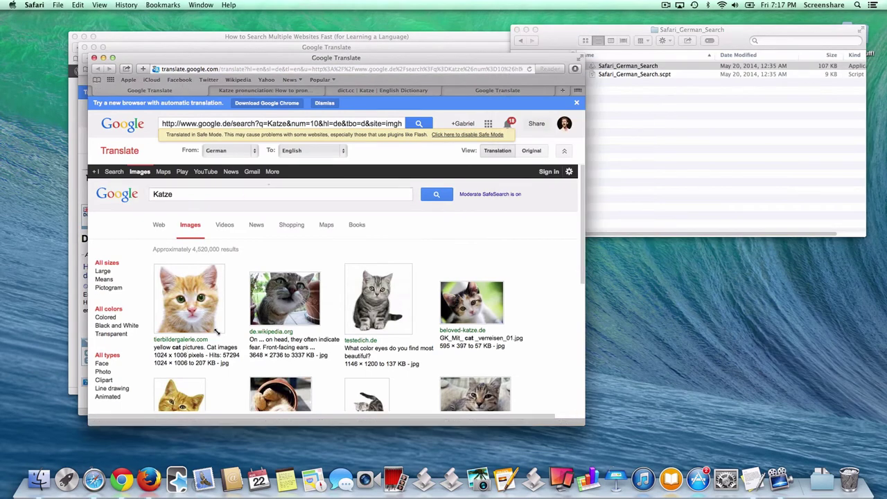
left_click(658, 154)
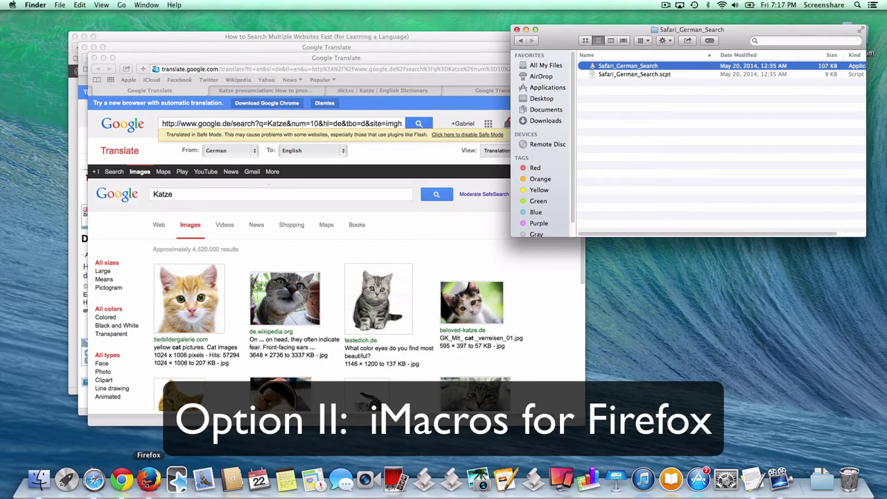
In Firefox, load fluent-forever.com/multi-search and follow the iMacros for Firefox link
left_click(147, 480)
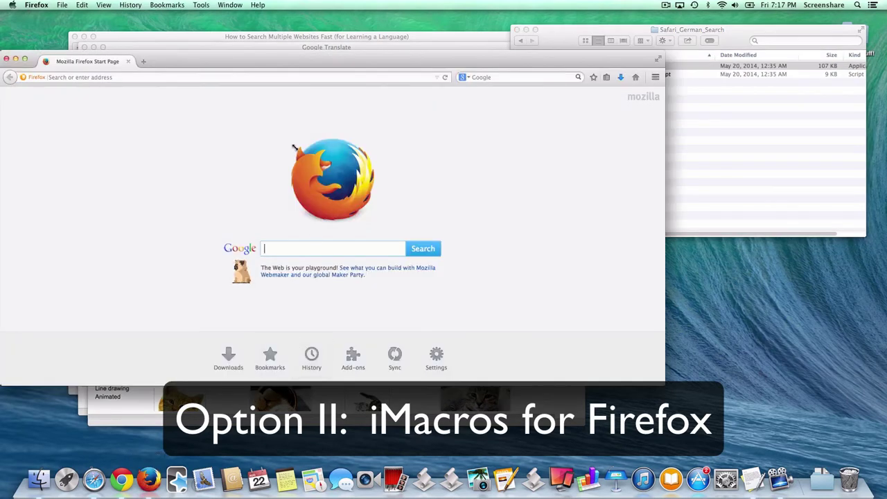
left_click(318, 76)
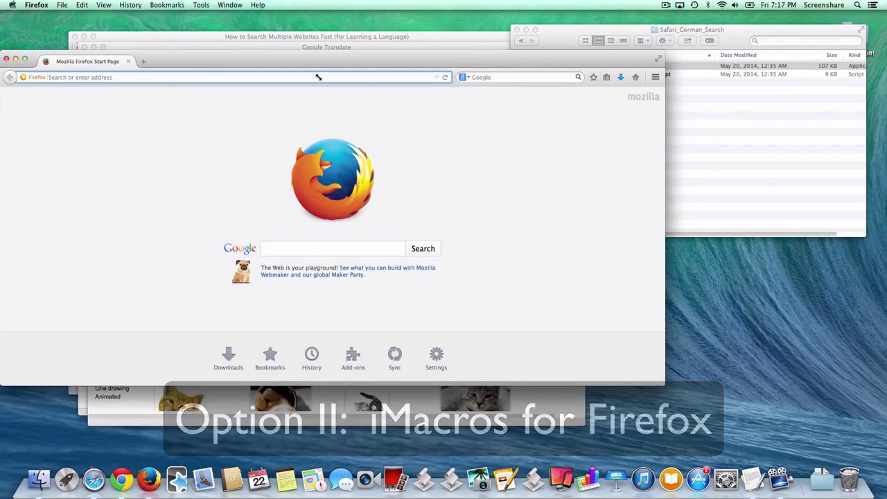
type("fluent-forever.com/")
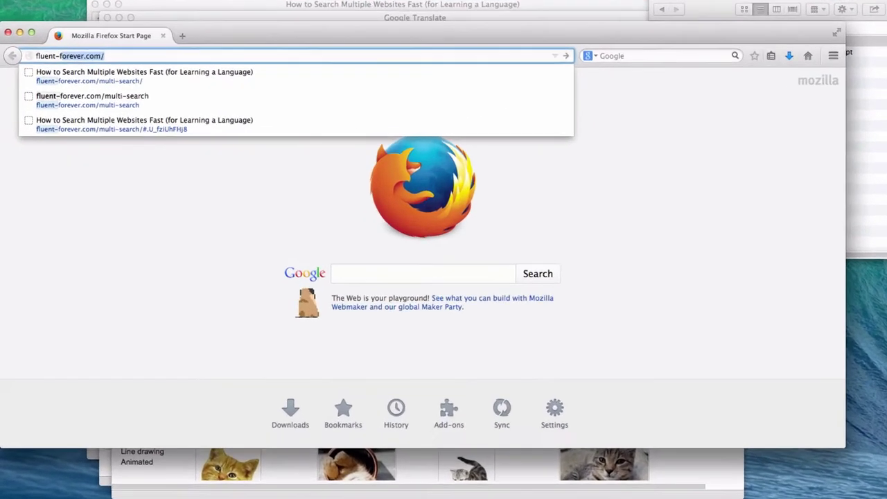
type("multi-s")
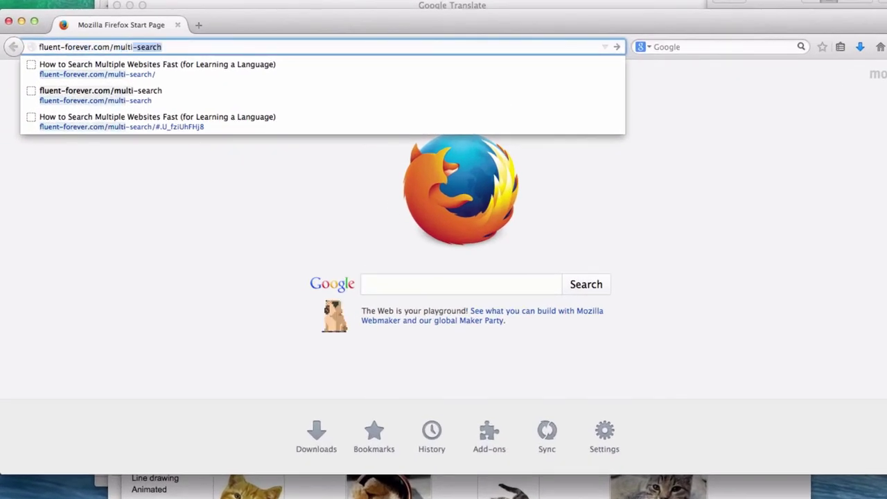
type("earch")
key("Return")
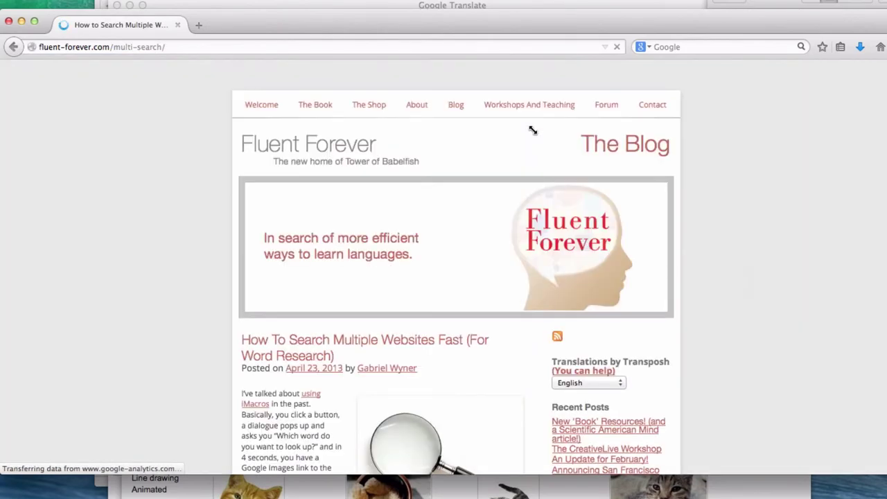
scroll(531, 131, "down", 15)
scroll(442, 269, "down", 4)
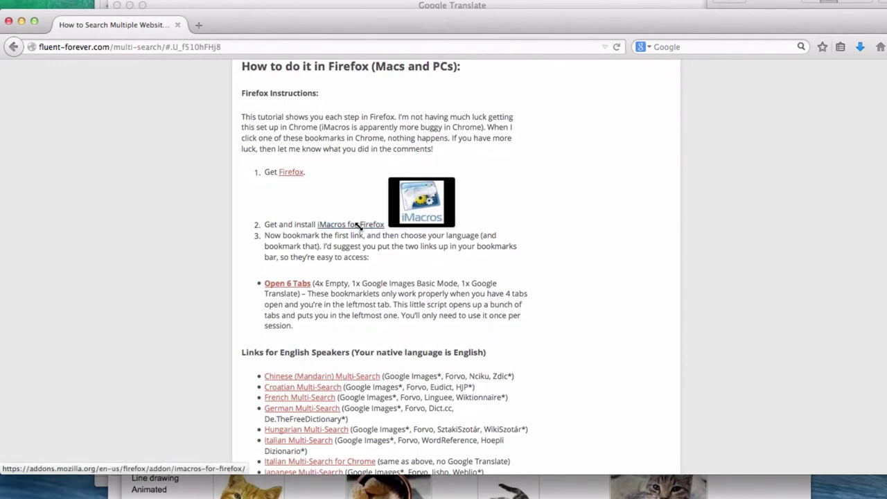
left_click(353, 225)
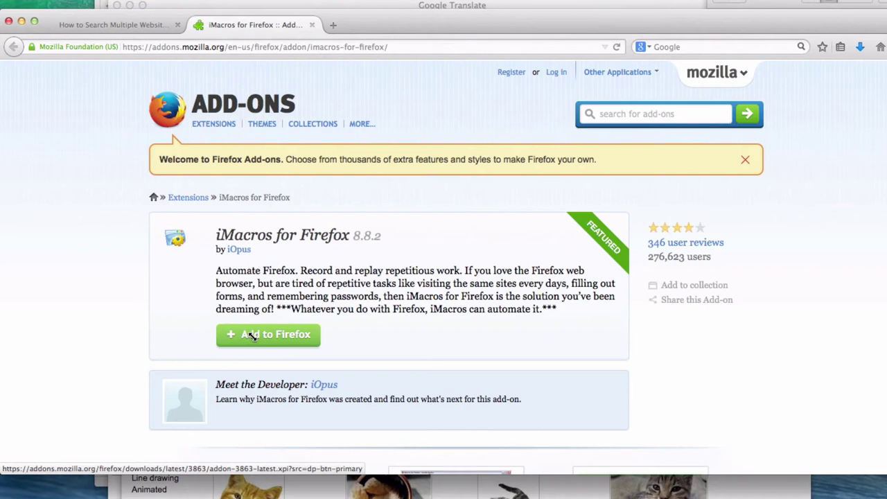
Install iMacros for Firefox, restart Firefox, and decline the default-browser prompt
left_click(253, 335)
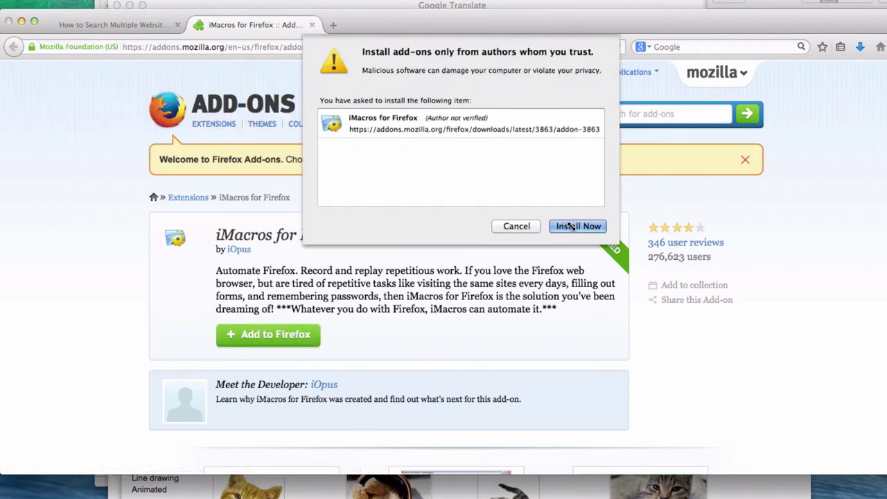
left_click(577, 227)
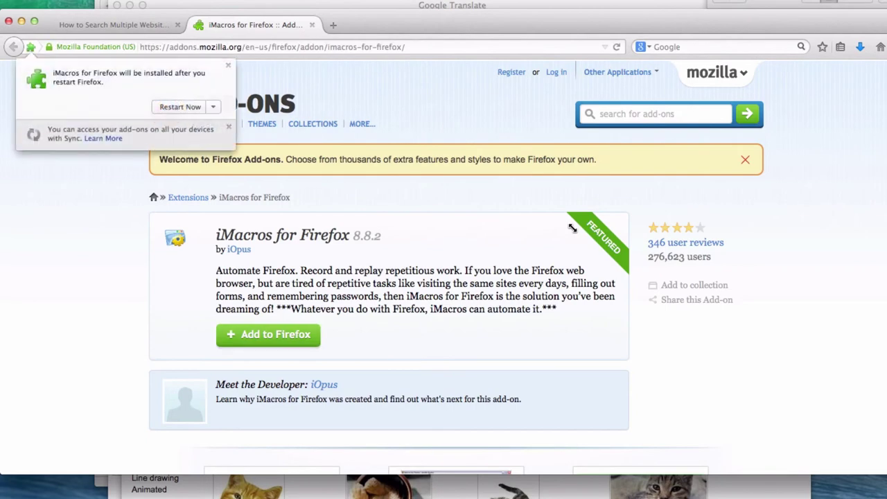
left_click(179, 107)
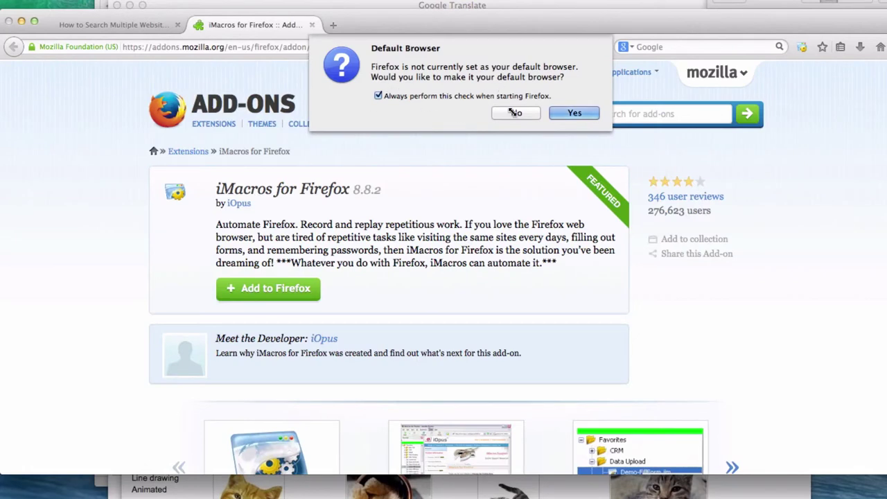
left_click(514, 112)
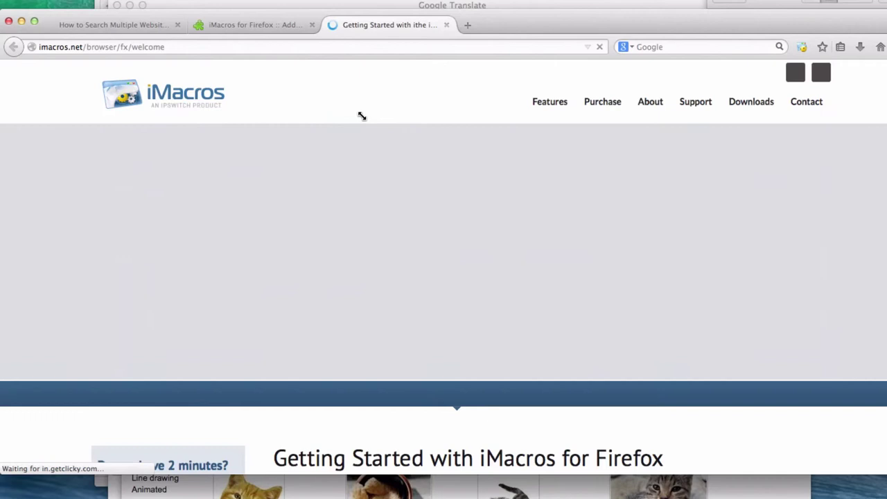
mouse_move(518, 105)
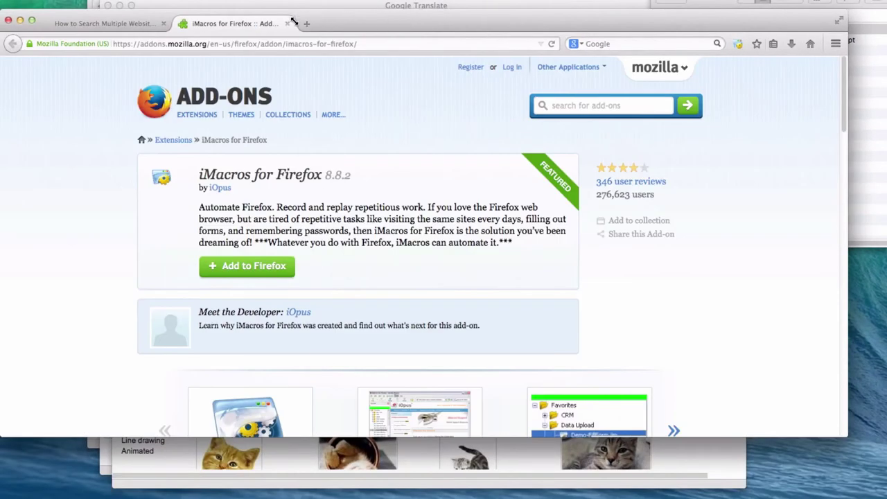
Close the iMacros tab and return to the Fluent Forever multi-search article
left_click(288, 23)
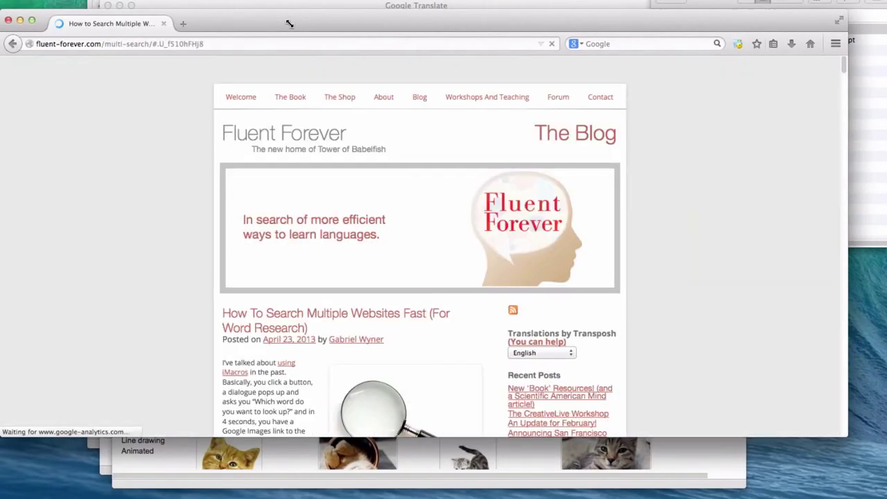
left_click(39, 44)
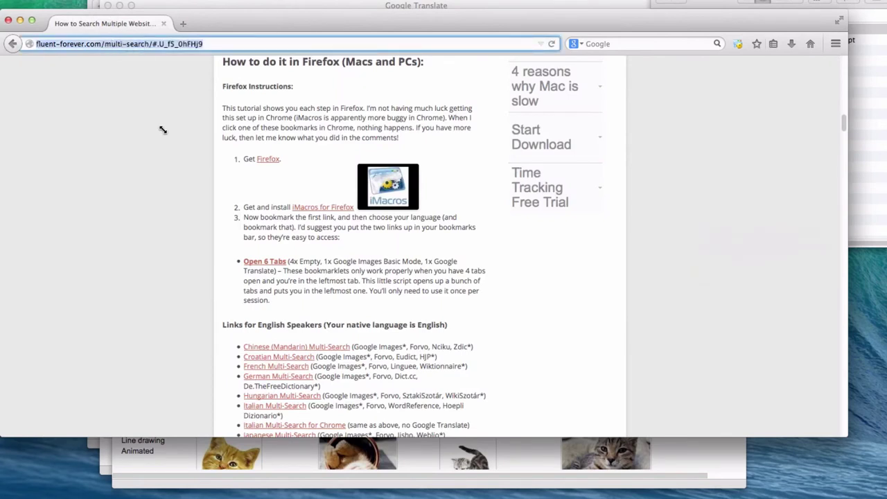
left_click(217, 173)
scroll(216, 173, "down", 4)
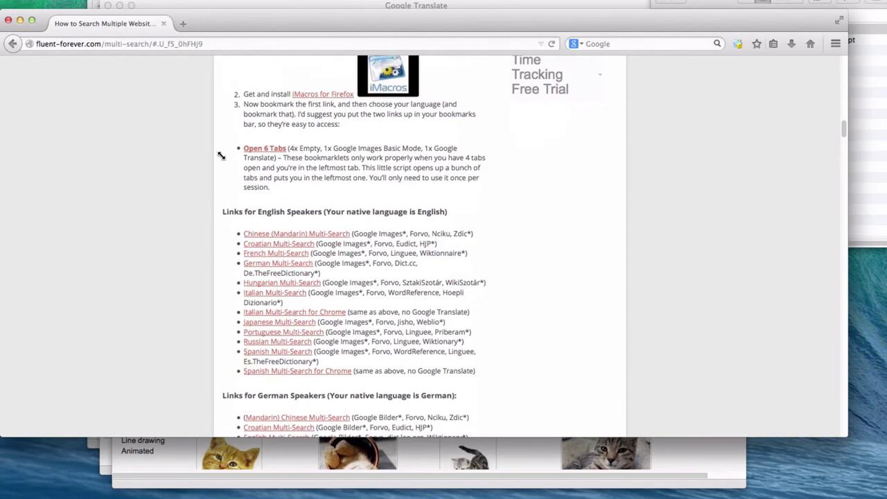
scroll(225, 140, "up", 2)
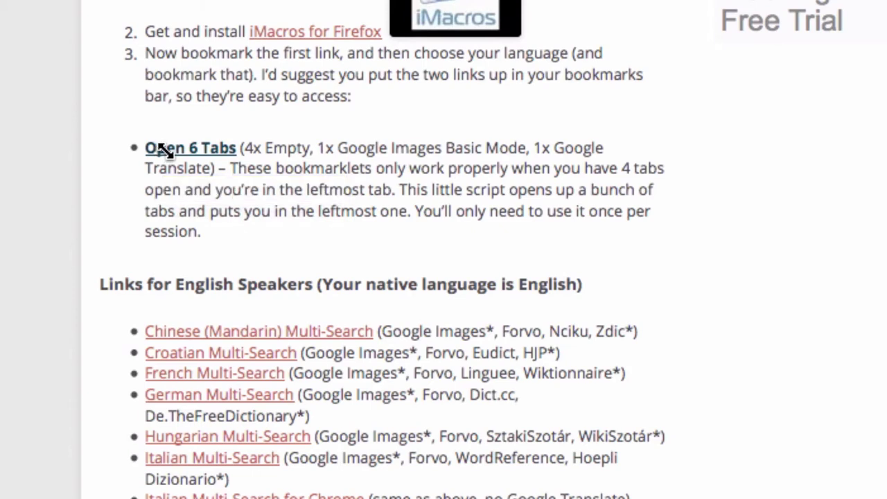
Bookmark the Open 6 Tabs link into the Bookmarks Toolbar folder
right_click(166, 151)
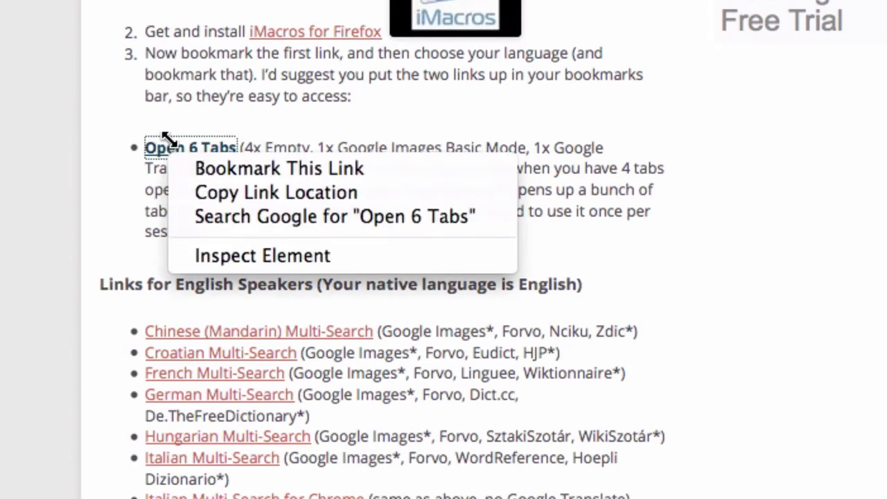
left_click(264, 169)
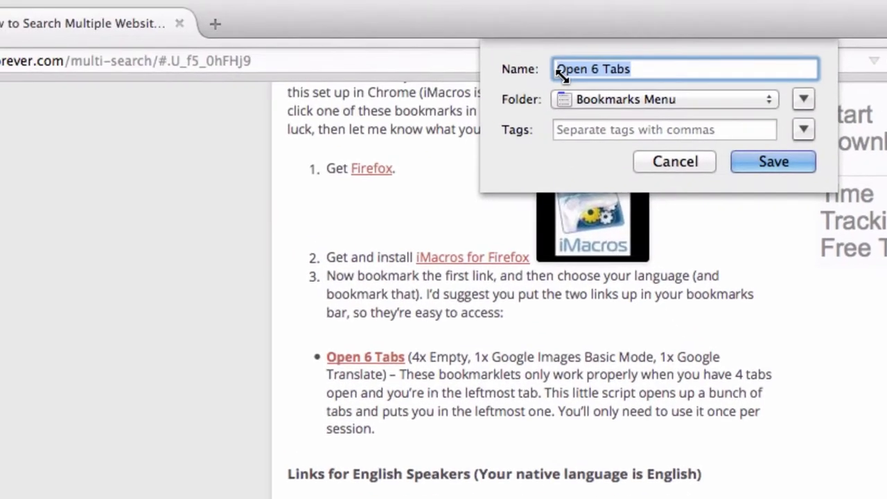
left_click(589, 69)
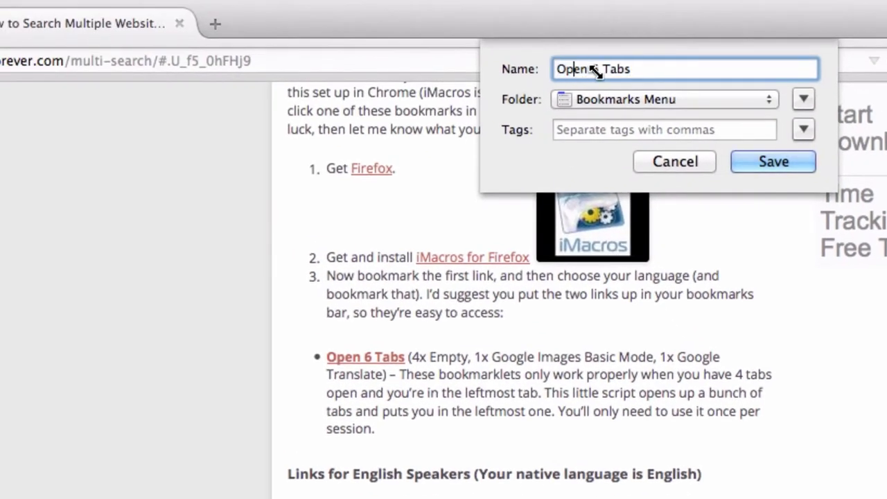
left_click(568, 102)
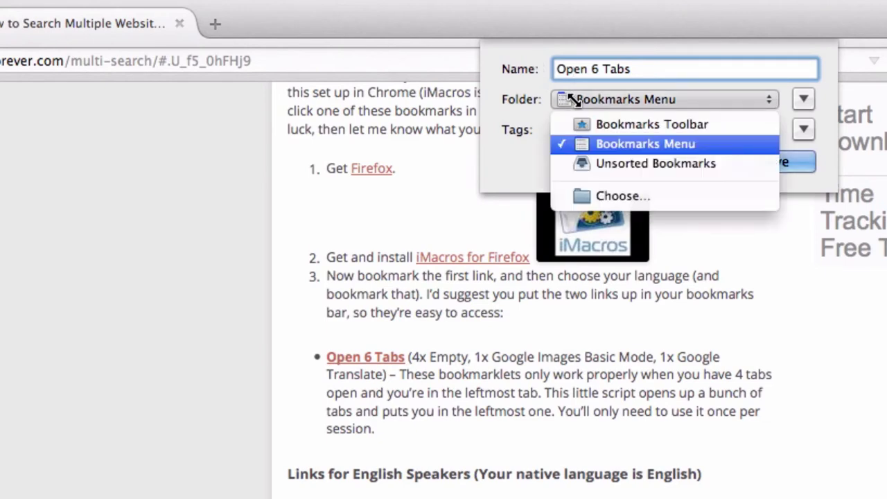
left_click(606, 128)
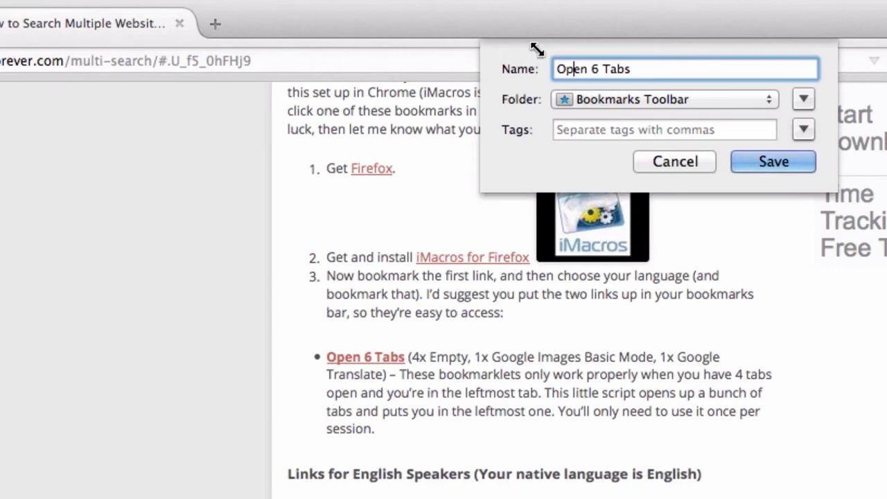
left_click(777, 162)
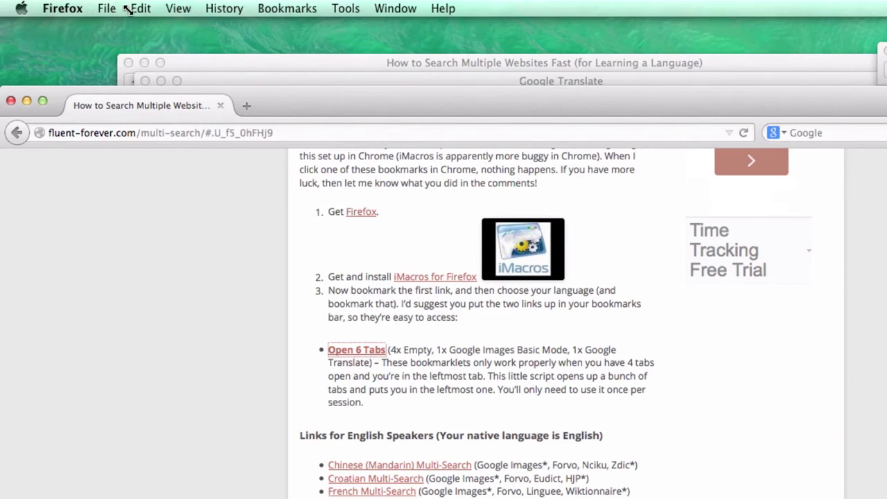
Enable View > Toolbars > Bookmarks Toolbar to show the Open 6 Tabs bookmark
left_click(178, 8)
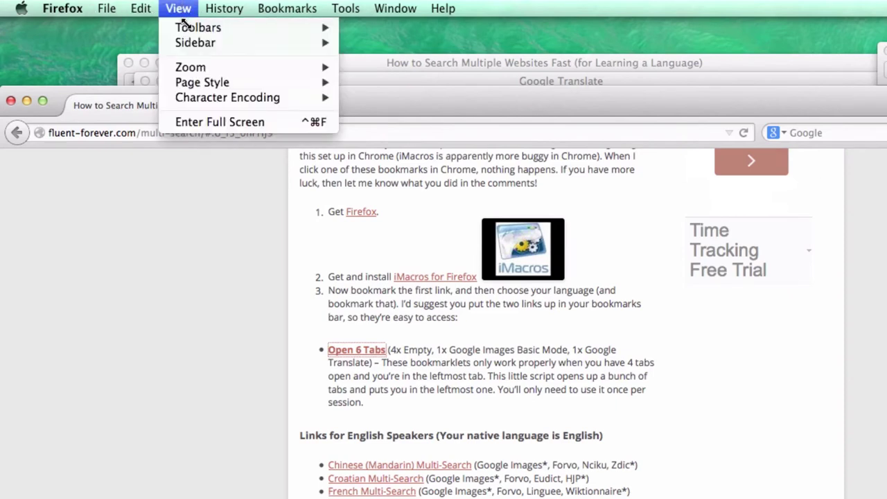
mouse_move(187, 29)
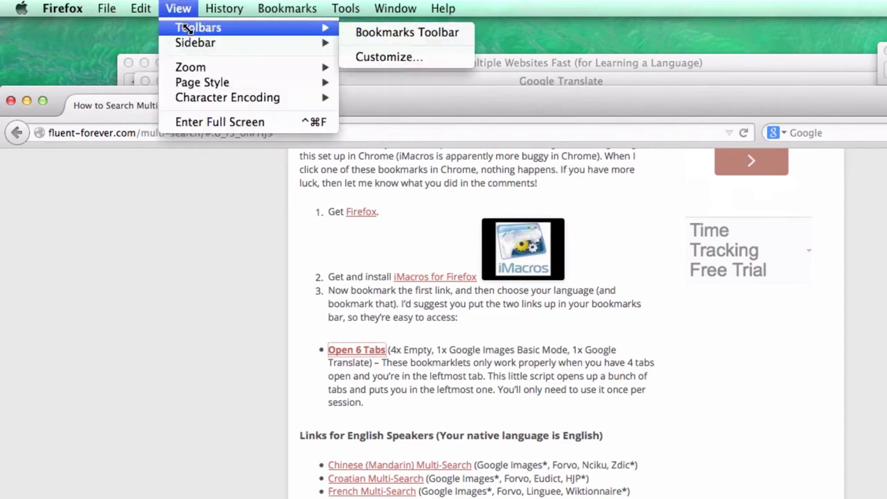
left_click(375, 33)
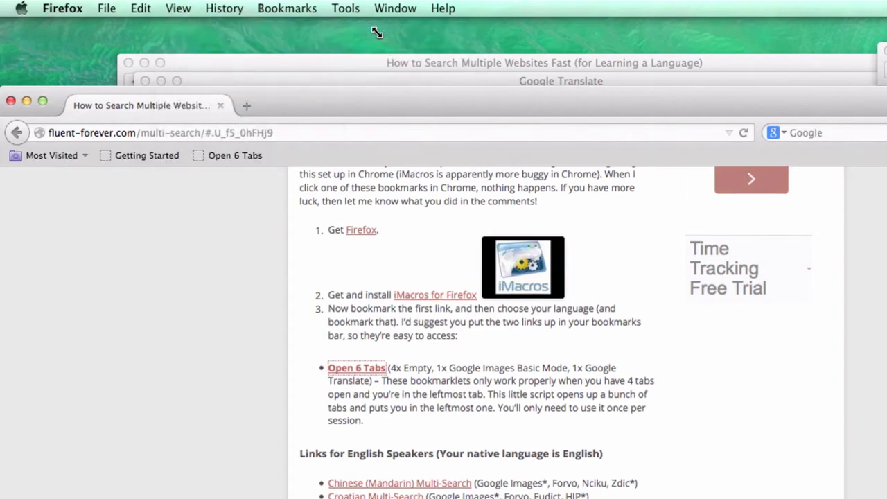
left_click(216, 154)
Bookmark the German Multi-Search link in the Bookmarks Toolbar folder, beside Open 6 Tabs
scroll(301, 412, "down", 4)
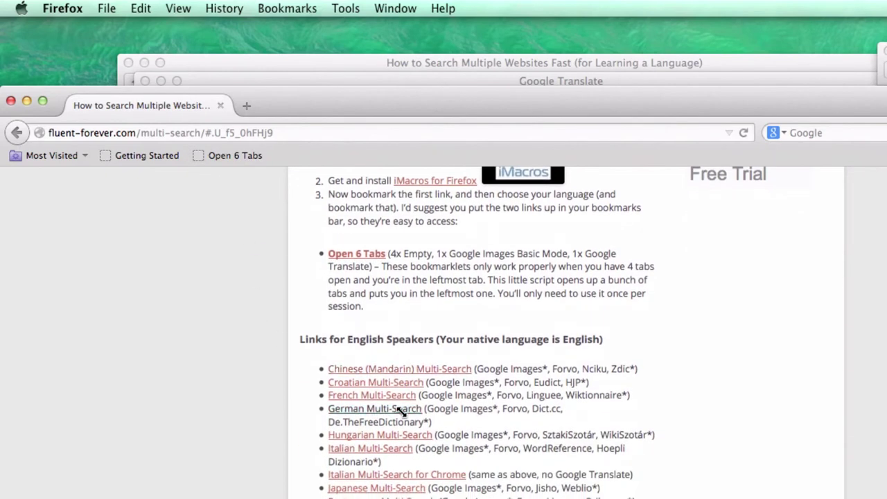
right_click(357, 409)
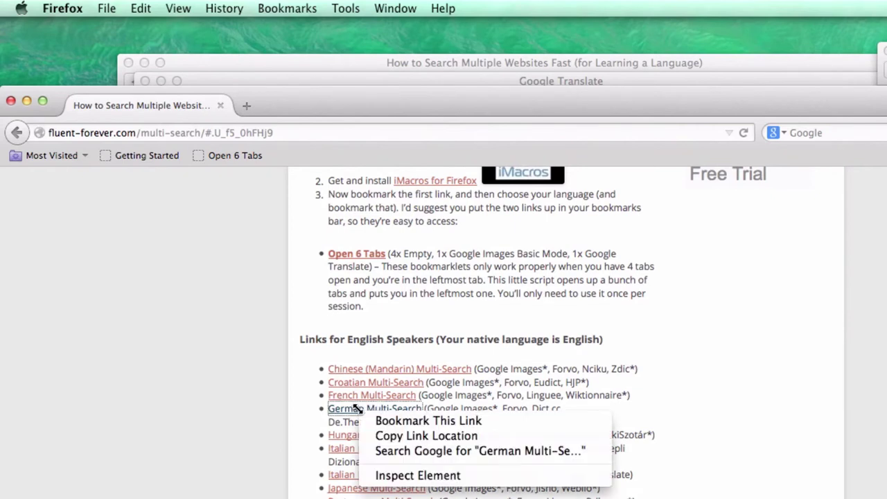
left_click(398, 421)
left_click(535, 163)
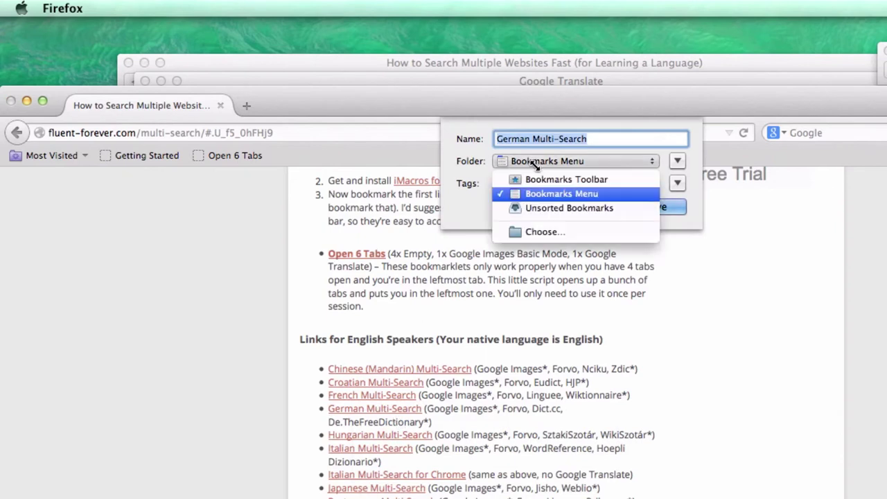
left_click(537, 179)
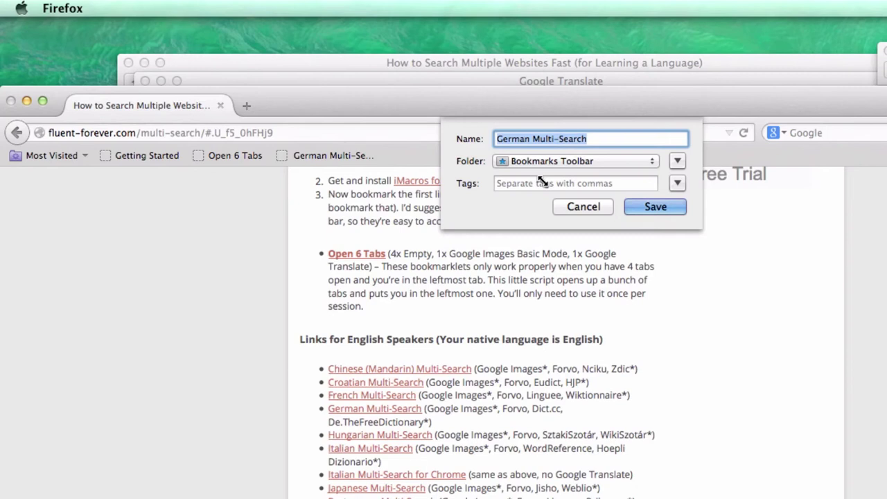
left_click(654, 206)
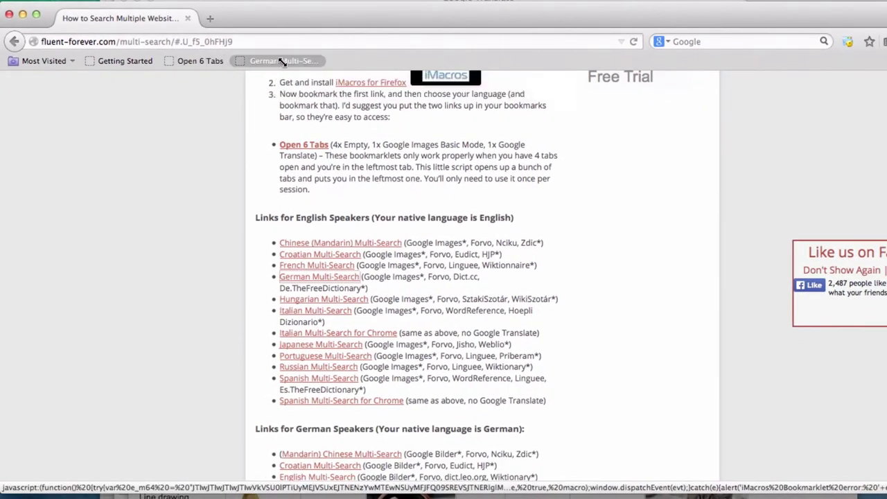
Run the German Multi-Search bookmarklet with the word 'Hund'
left_click(282, 62)
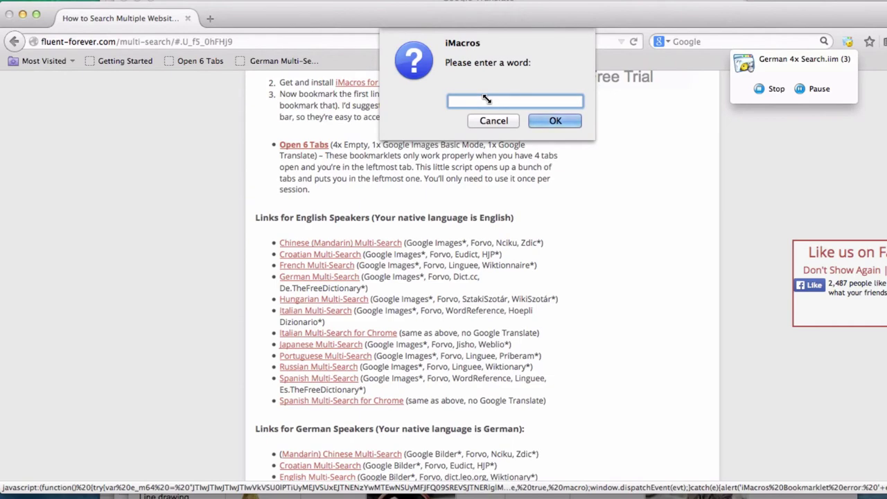
type("Hund")
key("Return")
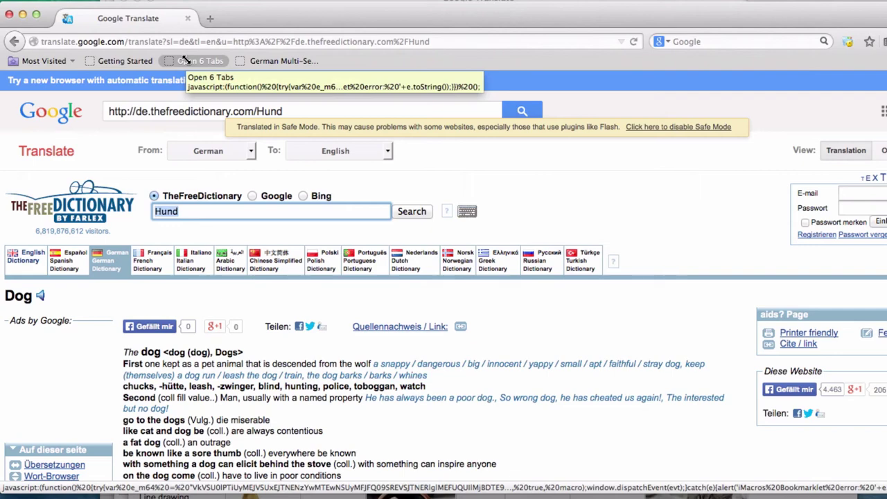
Open the six search tabs with the Open 6 Tabs bookmarklet and go to the Google Images tab
left_click(183, 60)
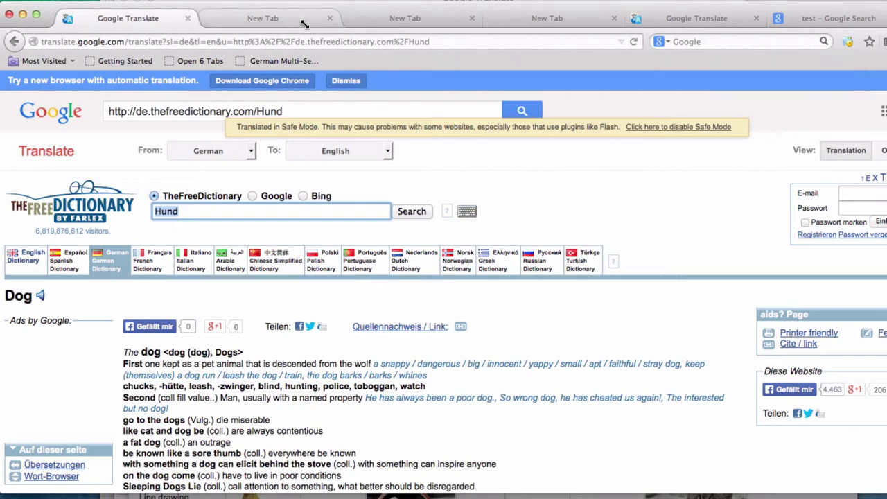
left_click(681, 18)
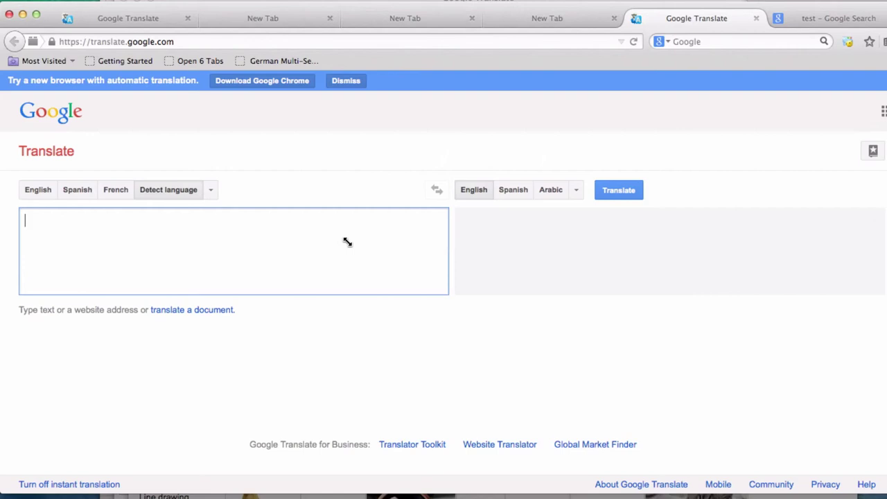
left_click(819, 23)
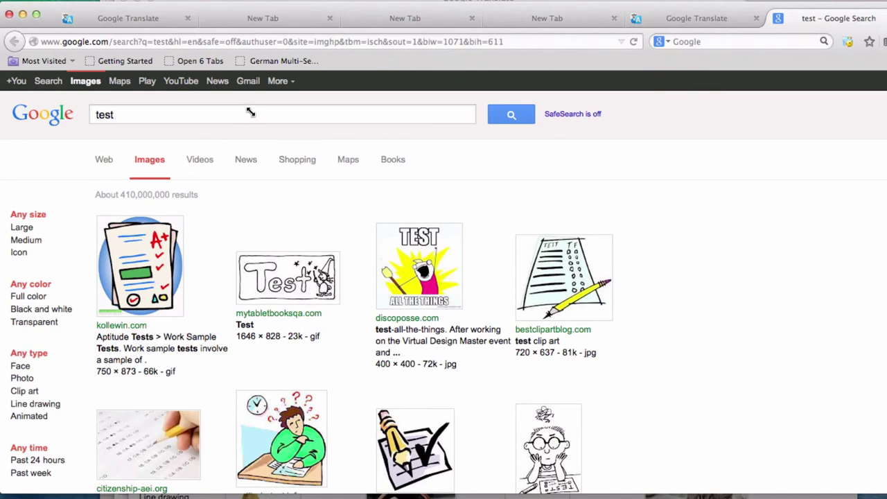
Replace 'test' with 'man with cat on head' and search Google Images
left_click_drag(252, 113, 82, 118)
type("man with")
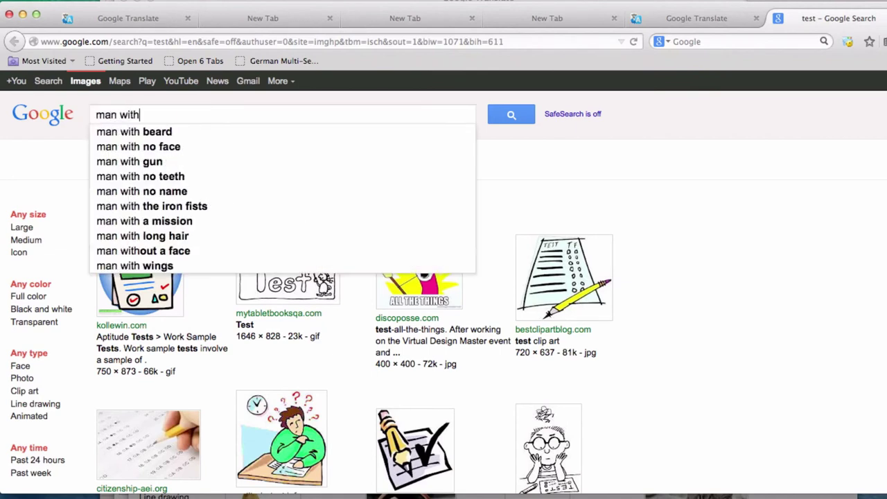
type(" cat on head")
key("Return")
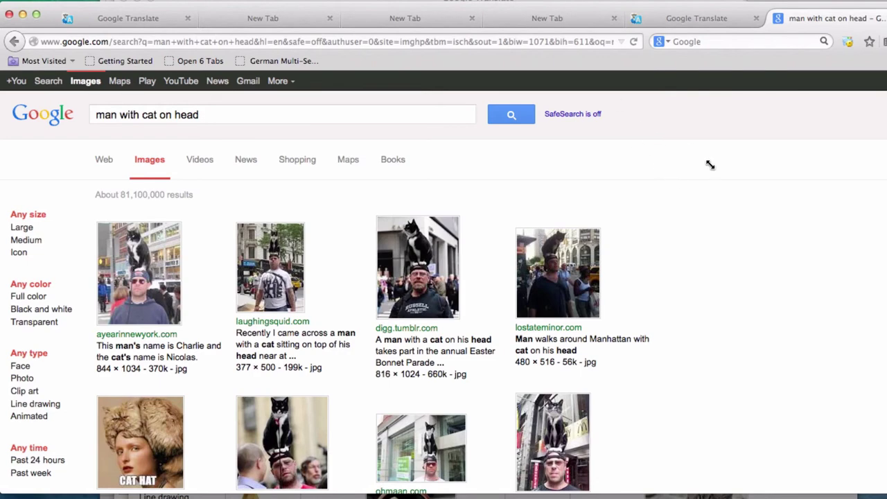
From the first tab, rerun German Multi-Search with the word 'hund'
left_click(133, 18)
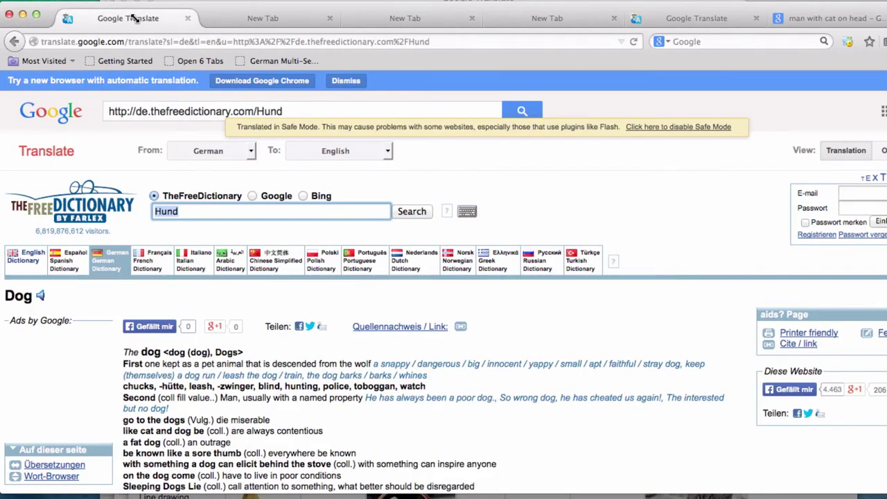
left_click(314, 62)
type("hund")
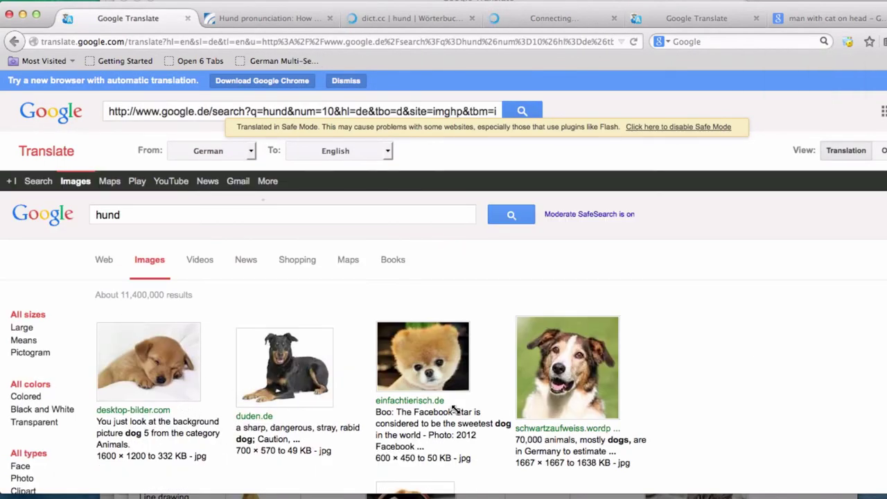
mouse_move(455, 409)
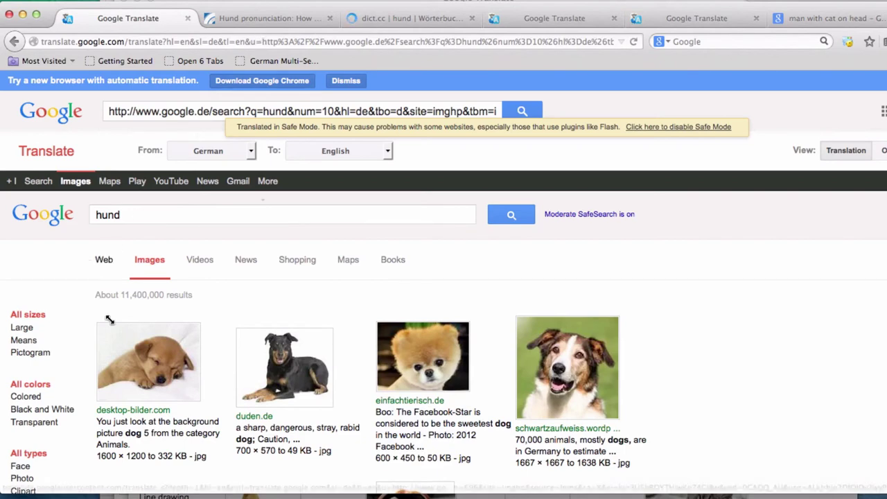
Check the hund results in the Forvo, dict.cc and Google Translate tabs
left_click(259, 16)
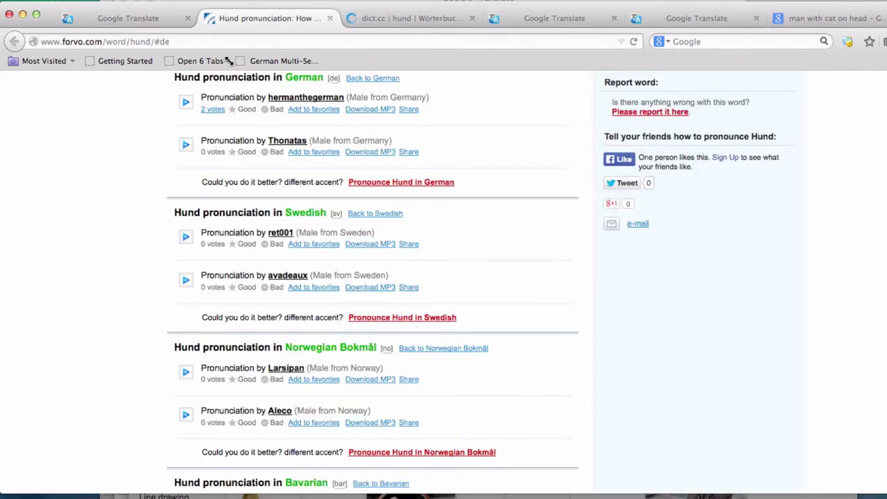
left_click(422, 18)
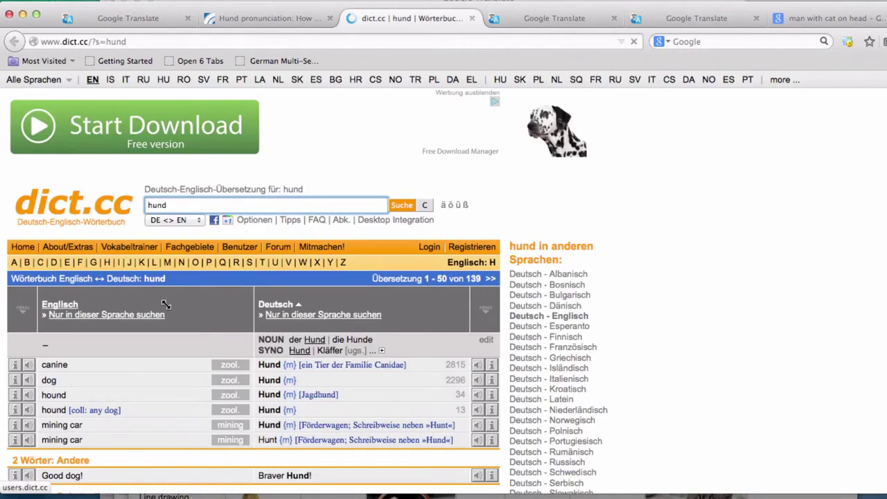
left_click(532, 21)
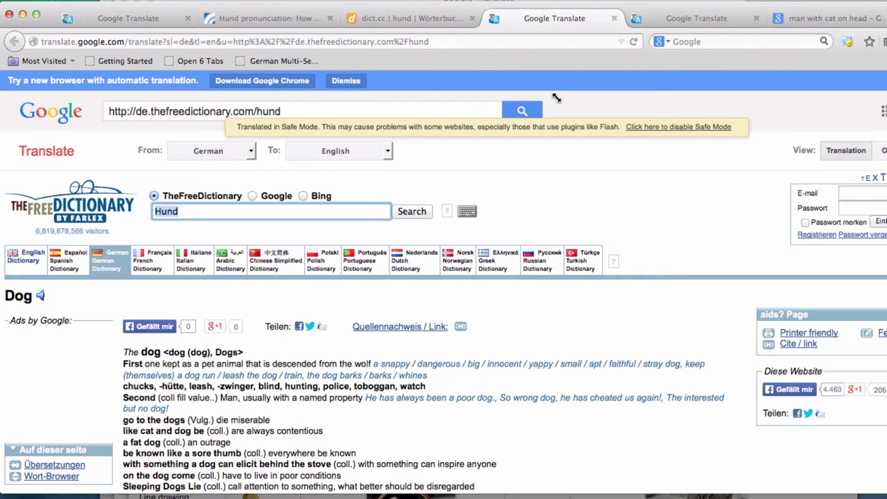
Rerun German Multi-Search from the first tab with the word 'Katze', fixing a typo
left_click(130, 21)
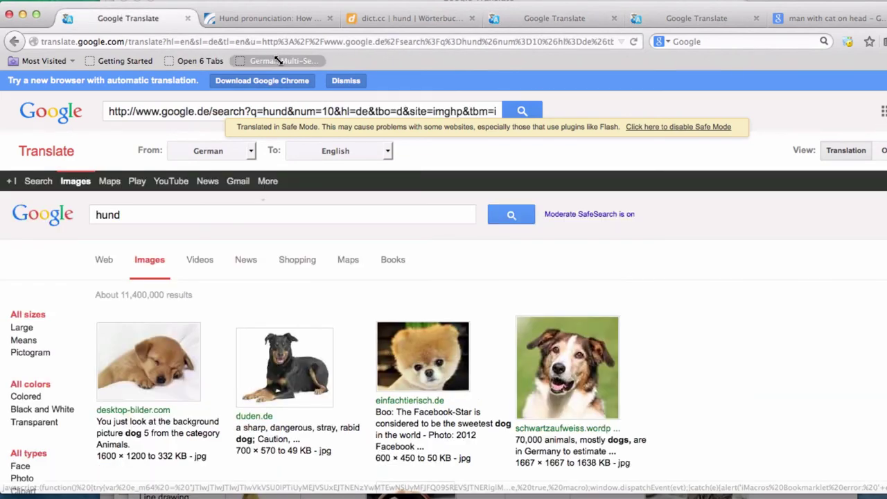
left_click(277, 61)
type("Ks")
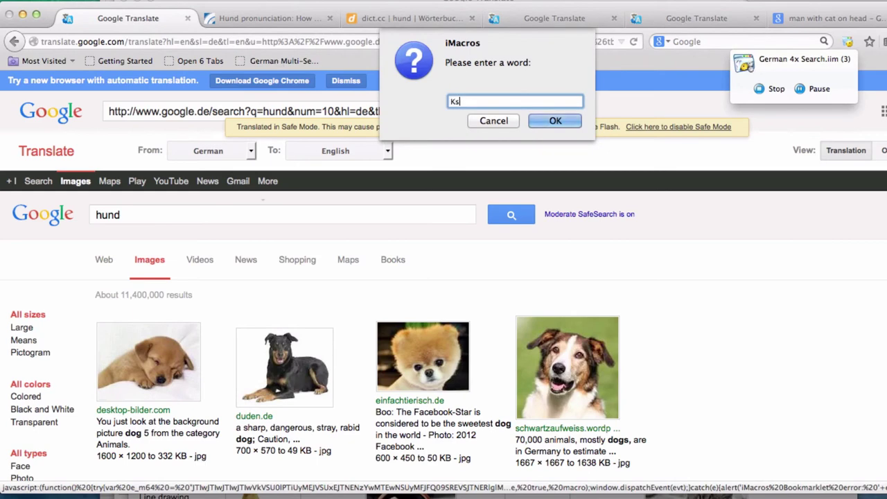
type("at")
key("BackSpace")
key("BackSpace")
key("BackSpace")
type("atze")
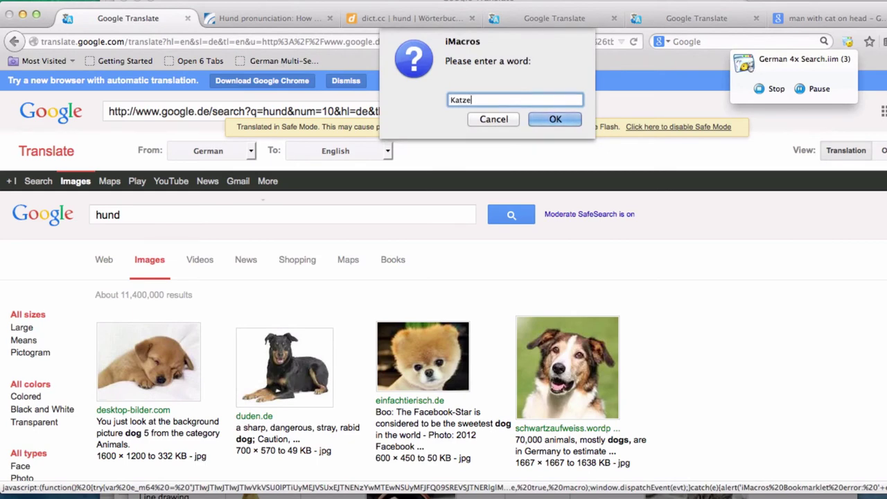
key("Return")
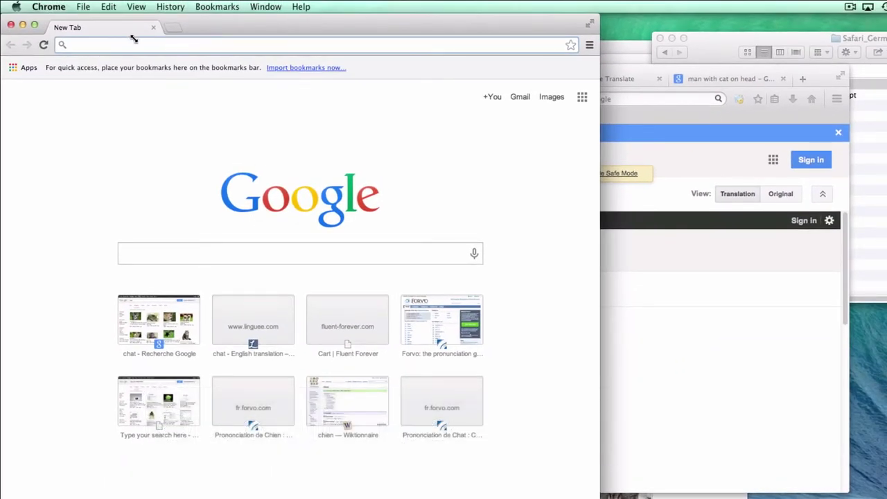
Search for 'imacros for chrome' and open its Chrome Web Store page
type("imacros for chro")
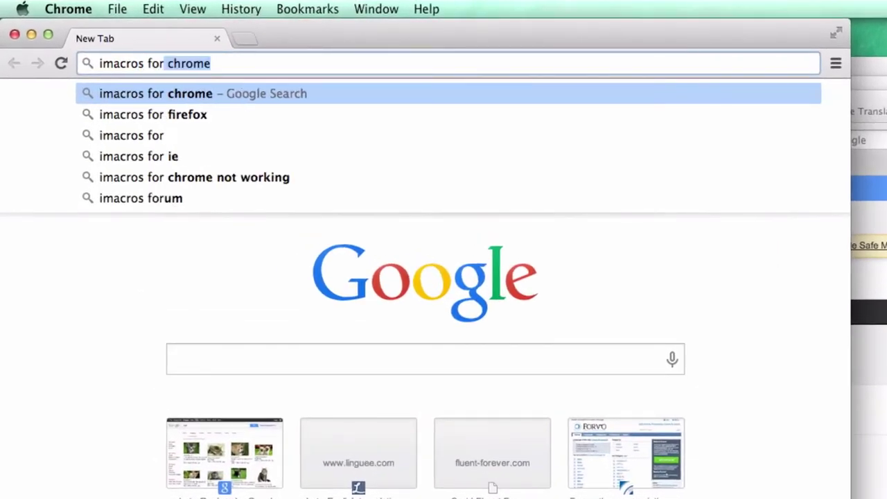
key("Return")
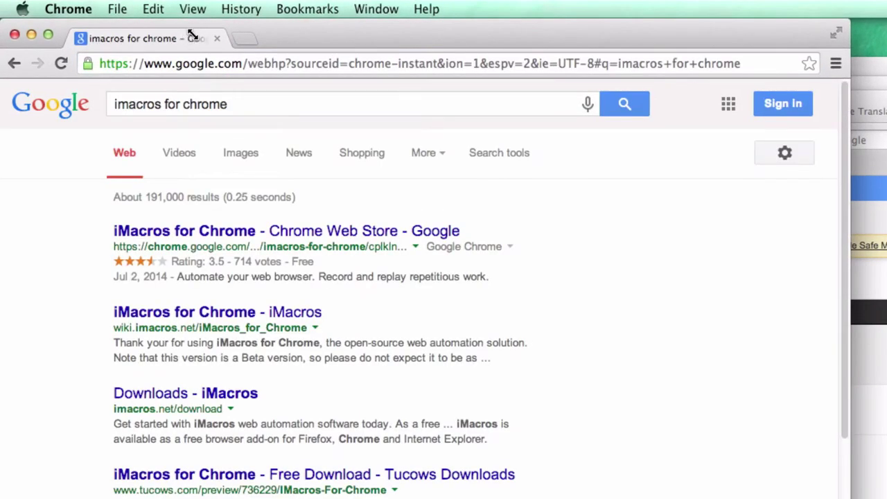
left_click_drag(222, 262, 200, 262)
left_click(206, 260)
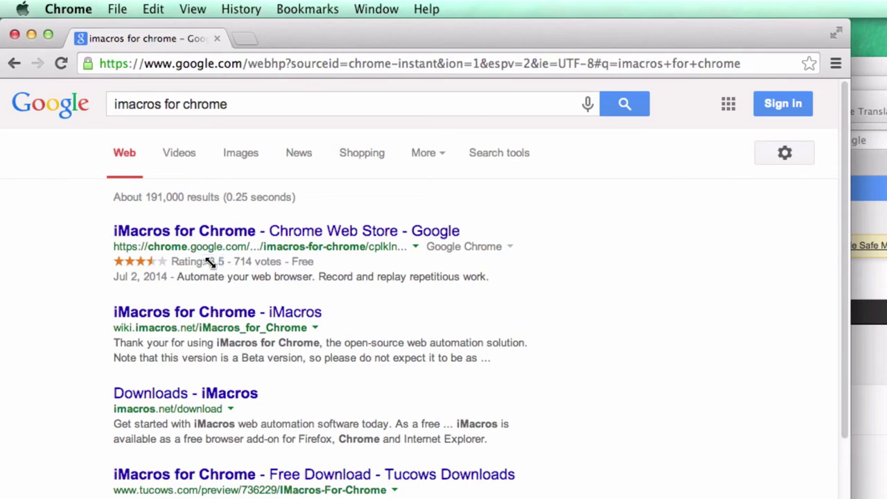
left_click(211, 232)
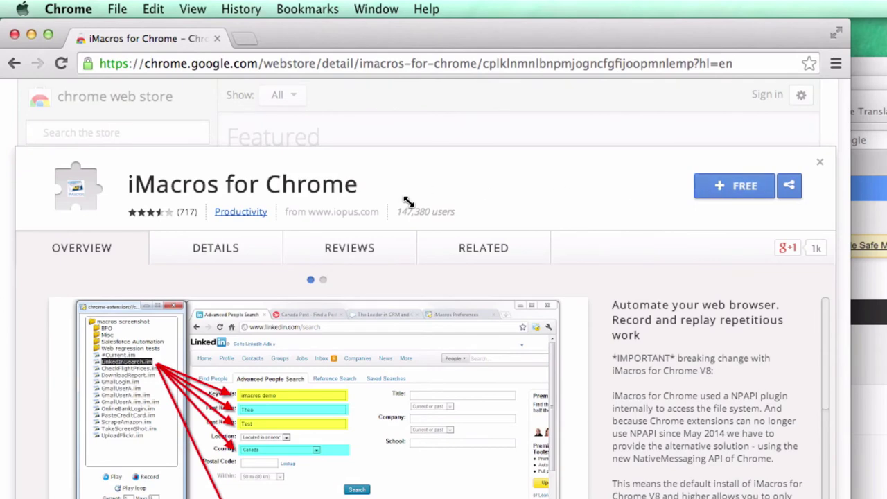
Add the free iMacros for Chrome extension, approving its permissions
left_click(740, 191)
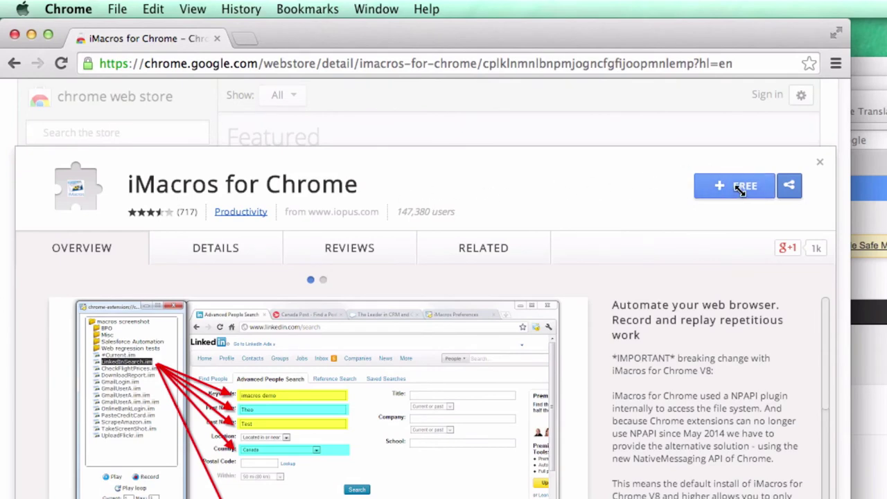
left_click(740, 189)
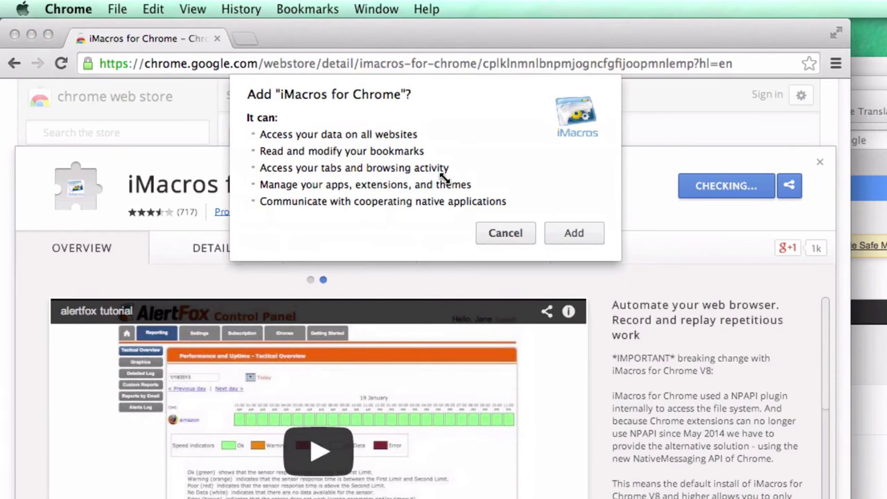
left_click(574, 233)
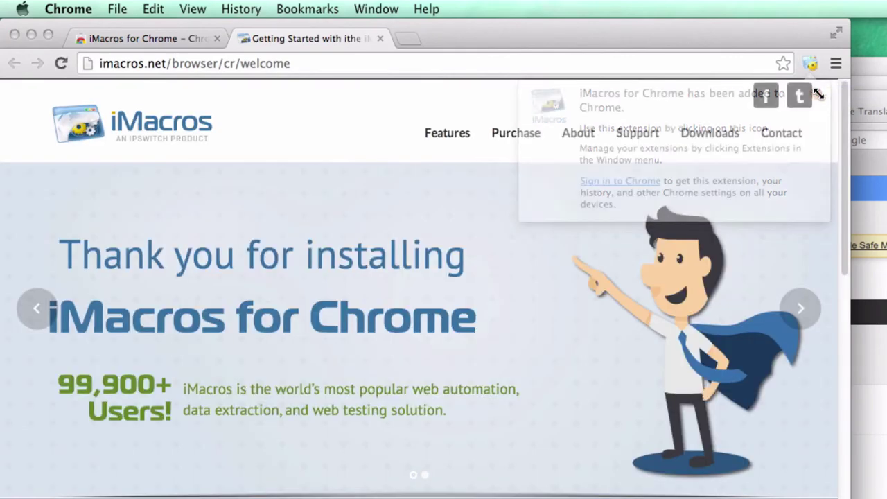
Load fluent-forever.com/multi-search and scroll to 'To change the websites used'
left_click_drag(528, 16, 735, 10)
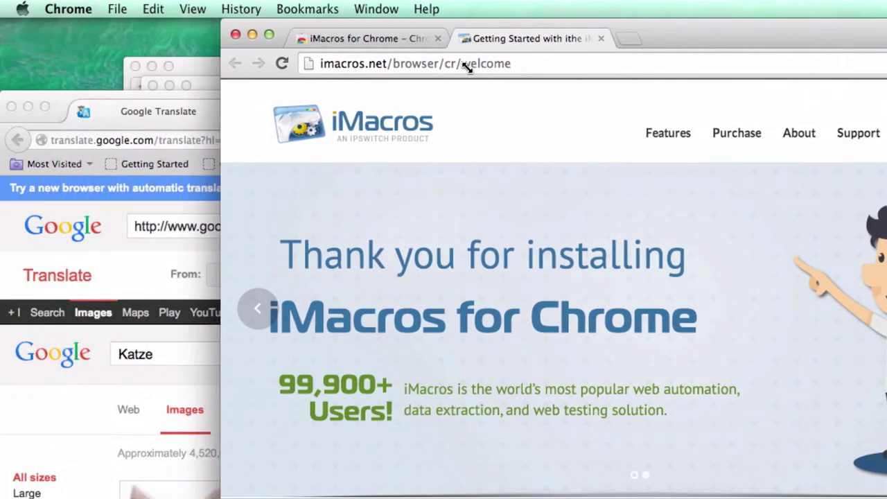
left_click(514, 64)
type("multi-")
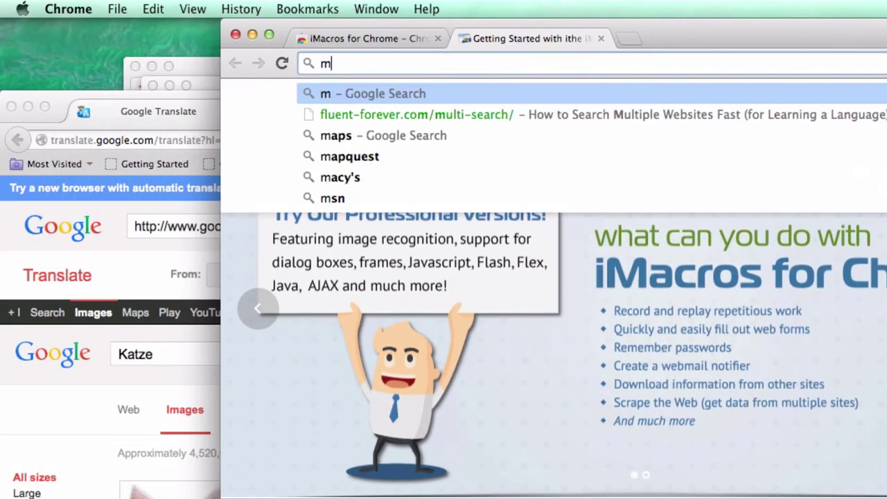
key("BackSpace")
key("BackSpace")
key("BackSpace")
key("BackSpace")
key("BackSpace")
key("BackSpace")
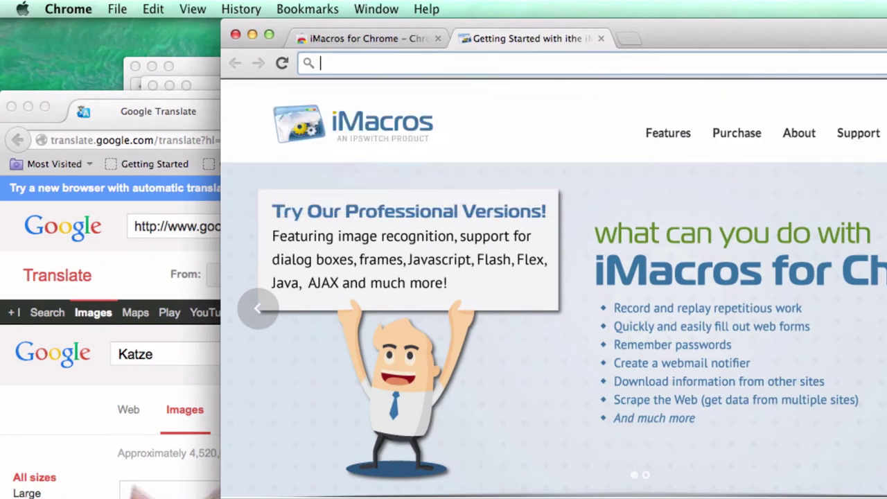
type("fluent-forever.com/")
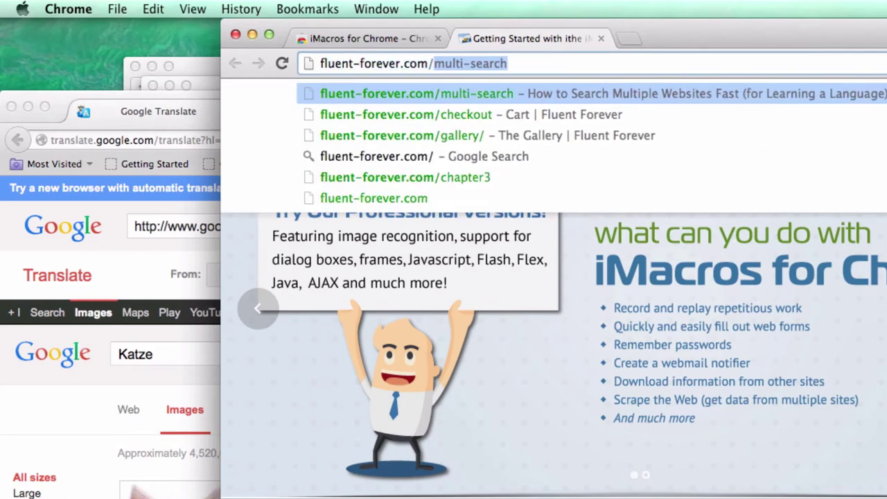
type("multi-searc")
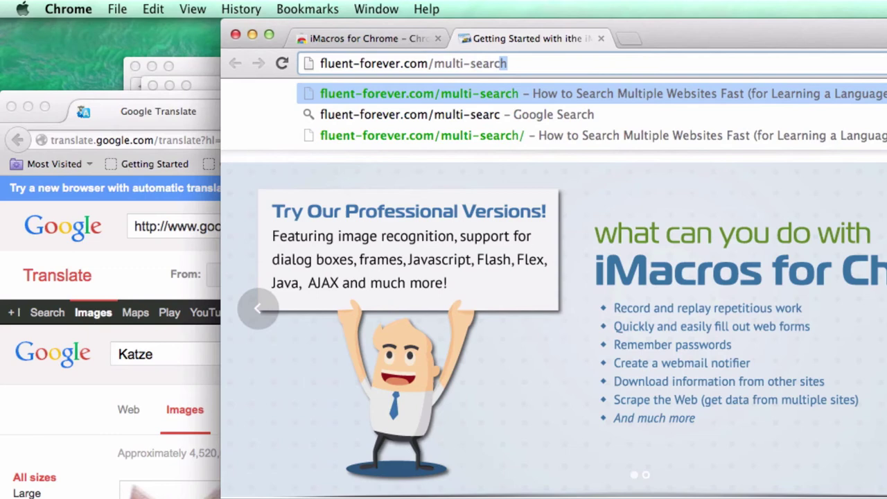
key("Return")
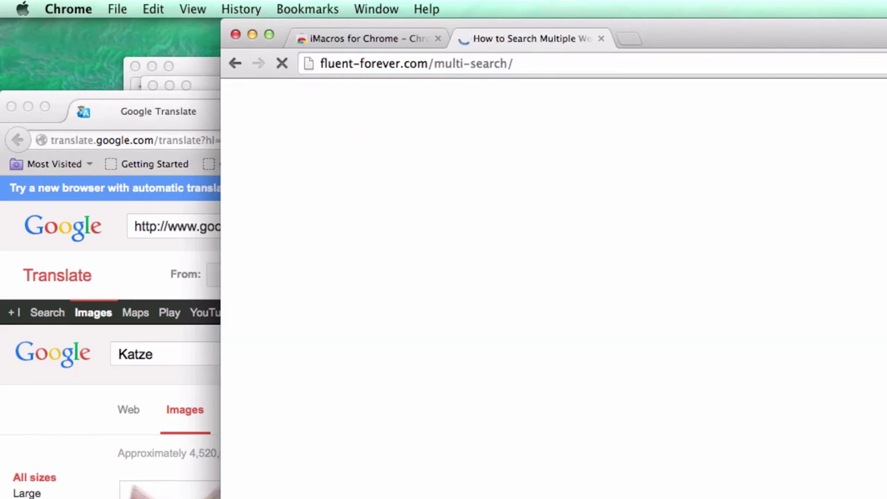
scroll(540, 291, "down", 10)
scroll(540, 291, "down", 20)
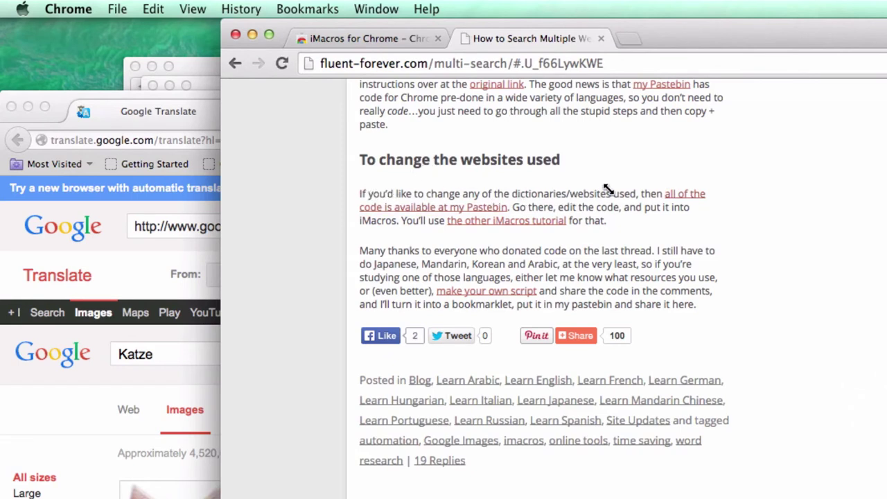
scroll(623, 198, "up", 2)
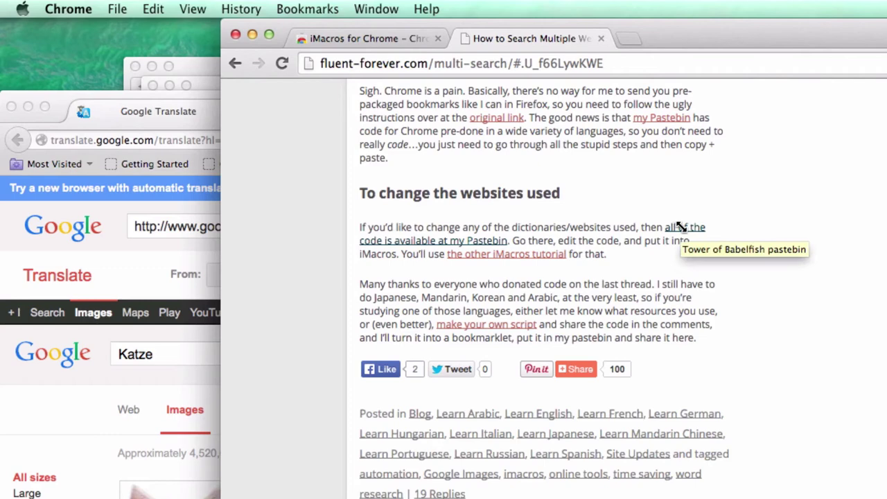
Follow the article's 'my Pastebin' link and scroll the script list down to Open 6 Tabs
left_click(476, 238)
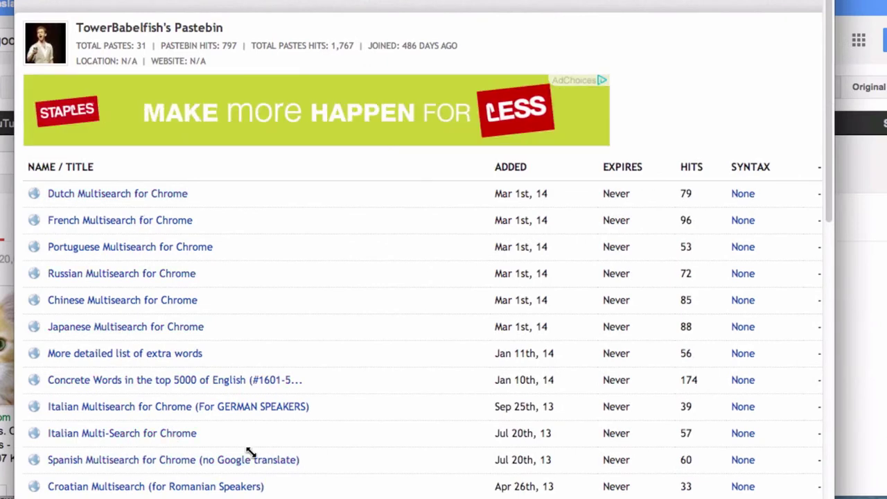
scroll(829, 174, "up", 2)
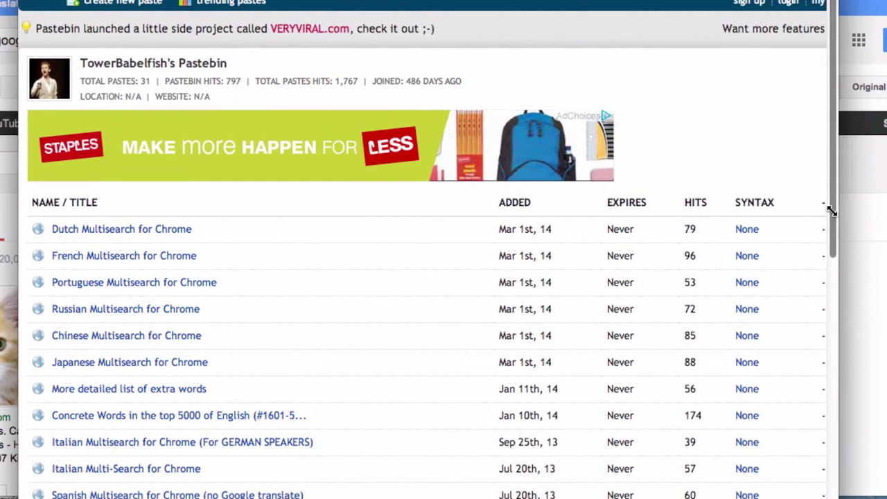
scroll(827, 242, "down", 5)
scroll(827, 277, "up", 2)
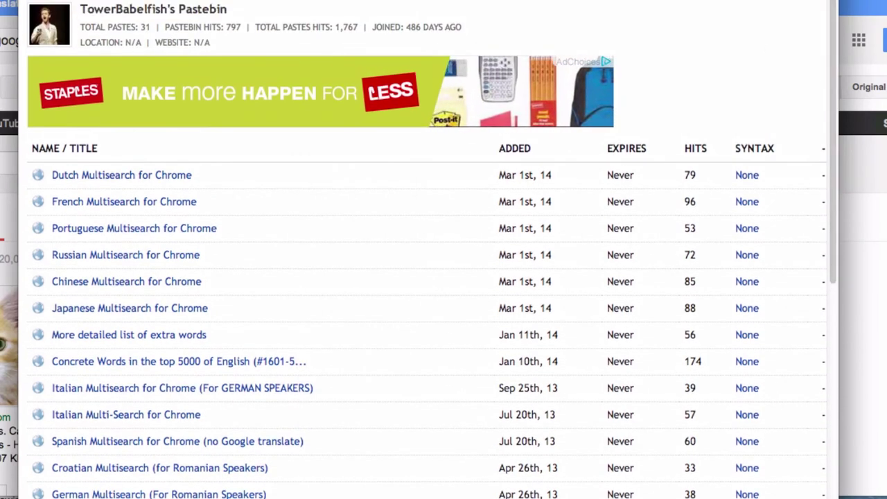
scroll(430, 277, "down", 1)
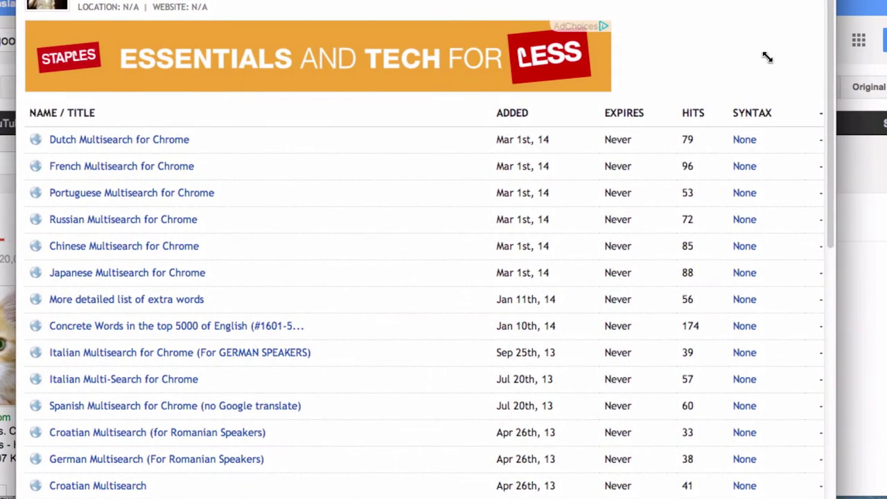
scroll(813, 118, "down", 10)
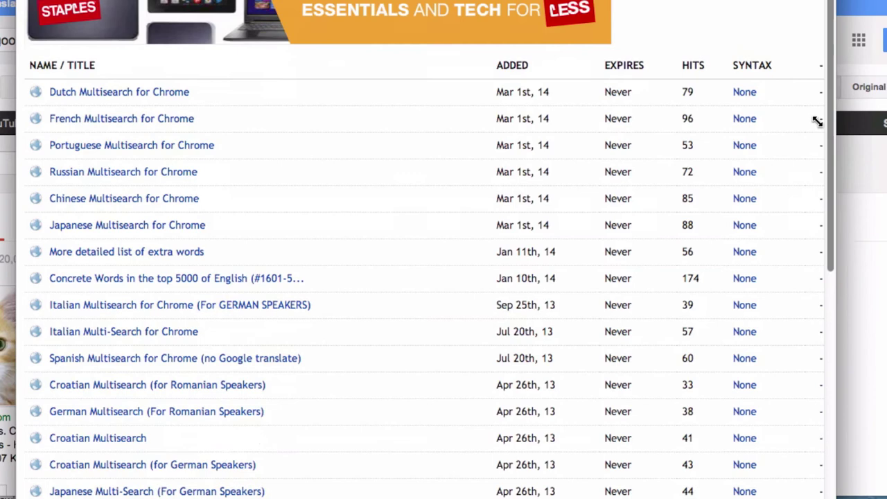
scroll(799, 259, "down", 5)
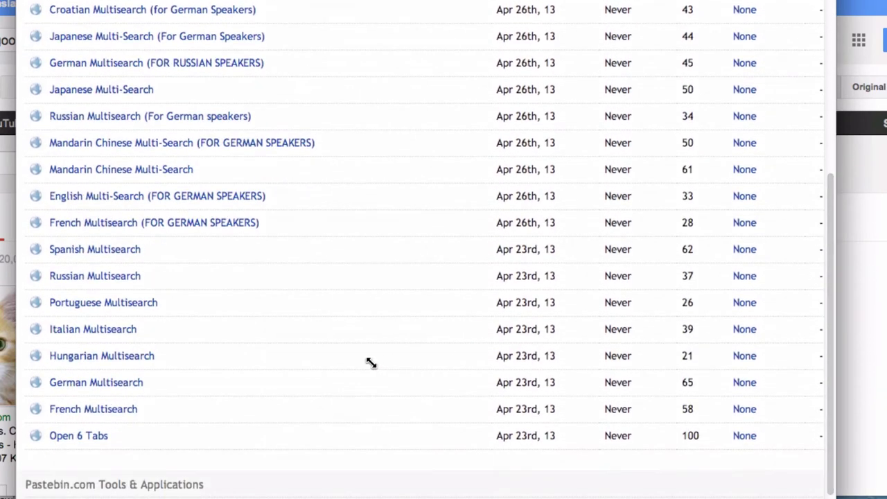
Open the Open 6 Tabs paste and copy its whole iMacros script
left_click(75, 435)
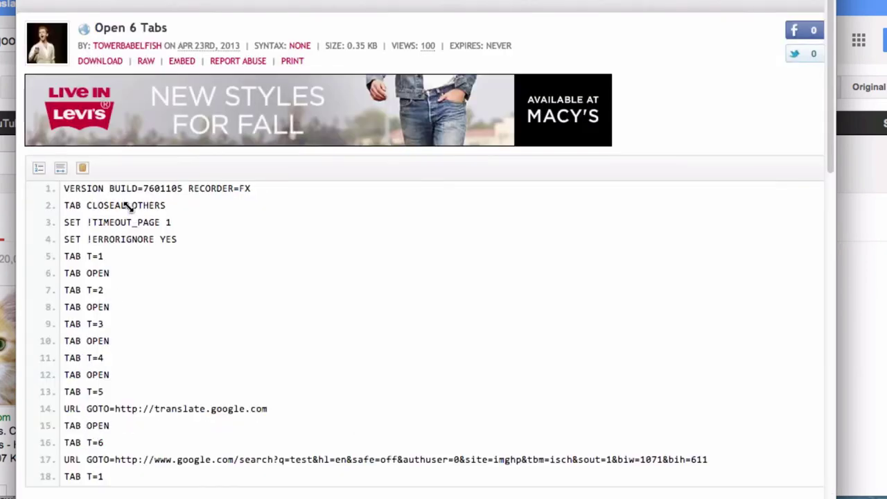
left_click_drag(64, 187, 105, 480)
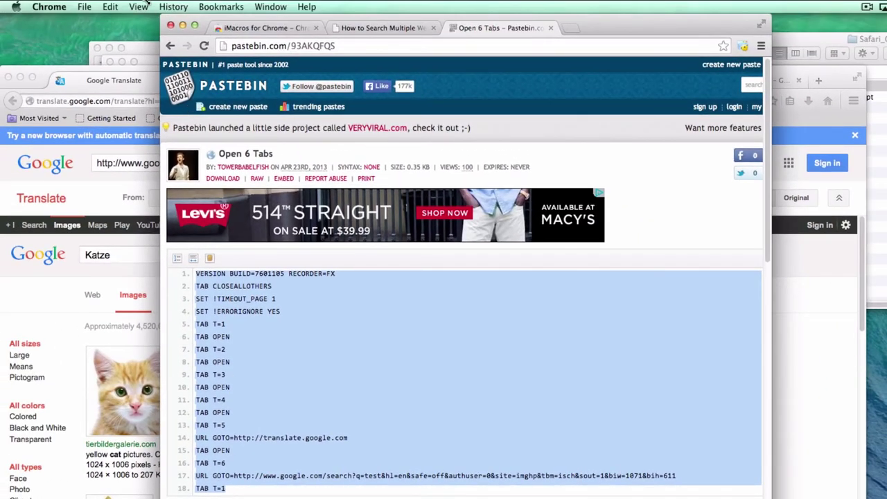
left_click(113, 5)
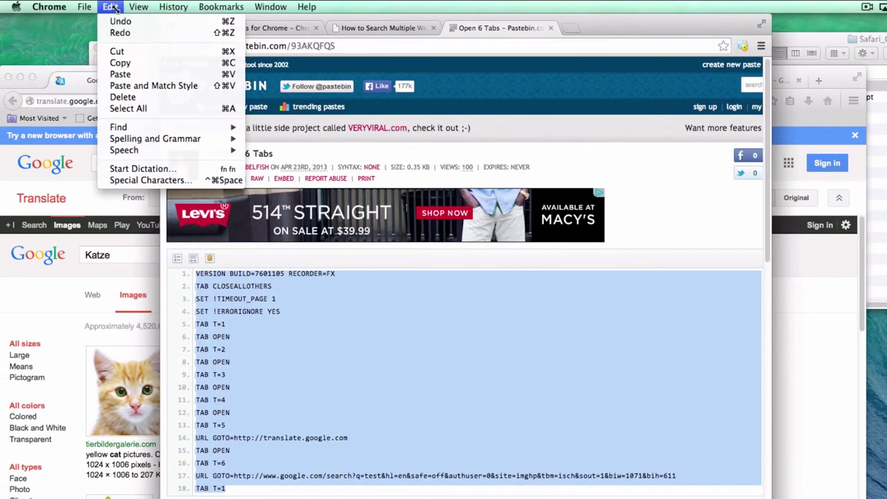
left_click(121, 64)
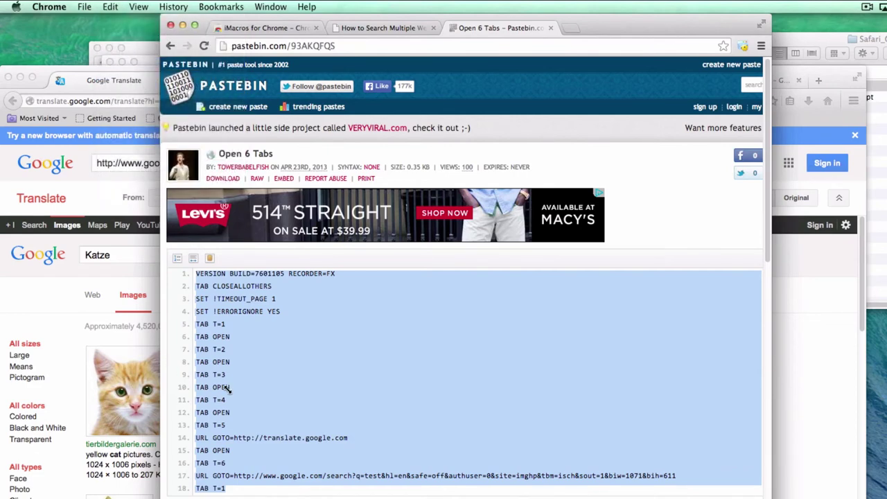
left_click(111, 7)
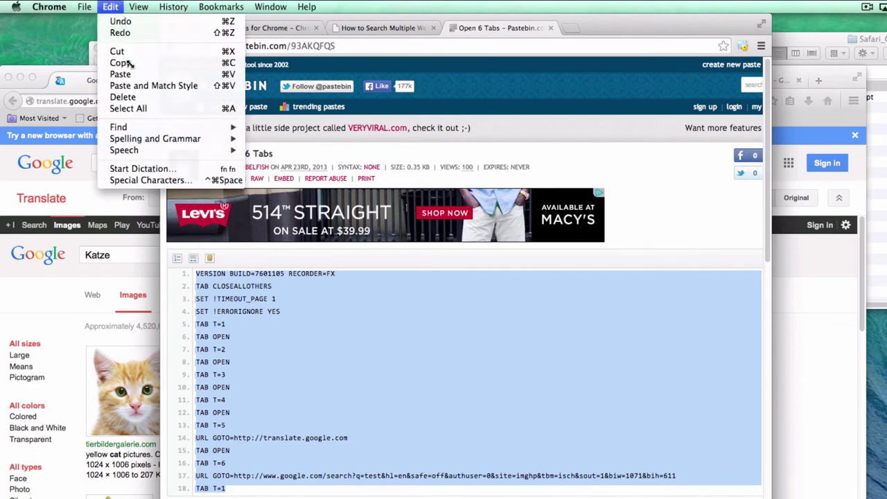
left_click(123, 63)
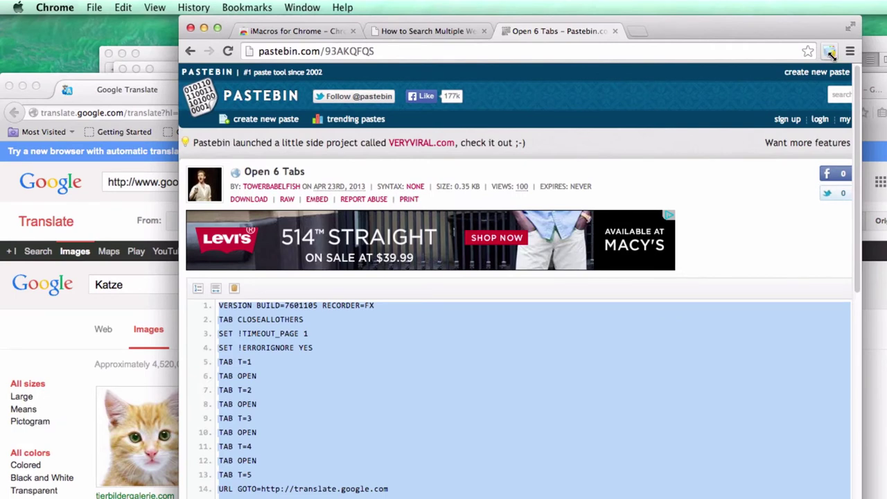
Record an empty new macro from the iMacros panel and open it in the editor
left_click(829, 54)
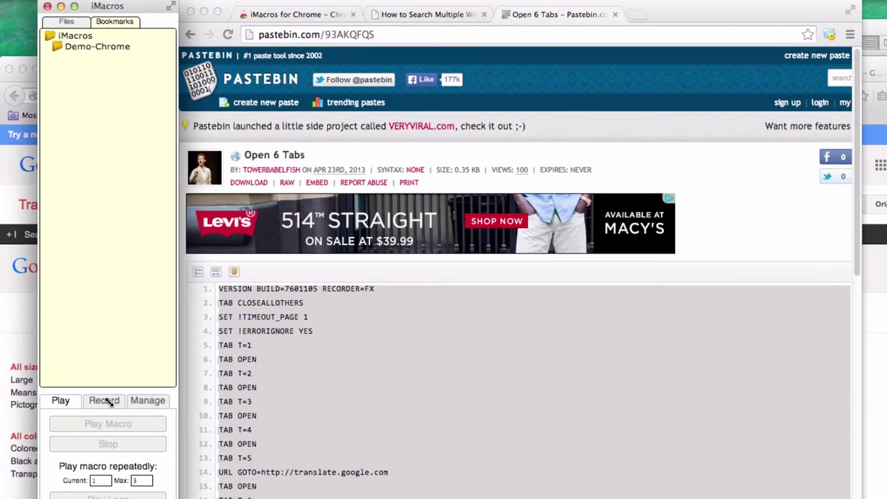
left_click(108, 403)
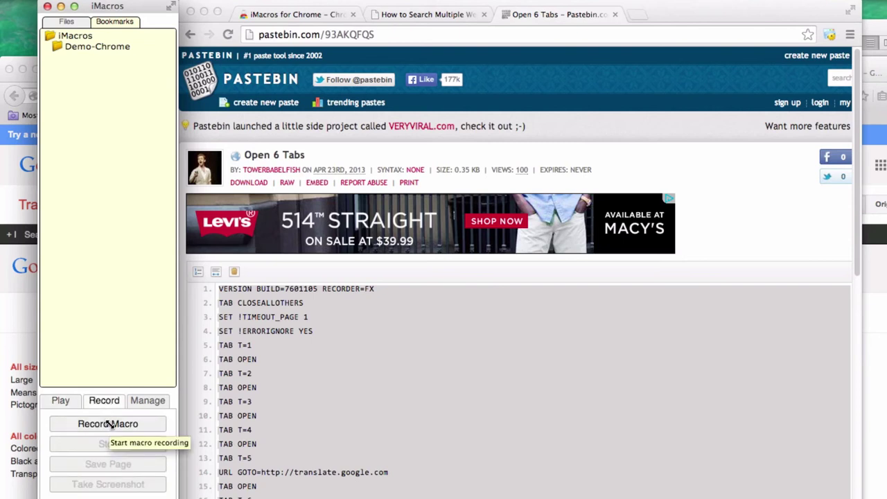
left_click(108, 424)
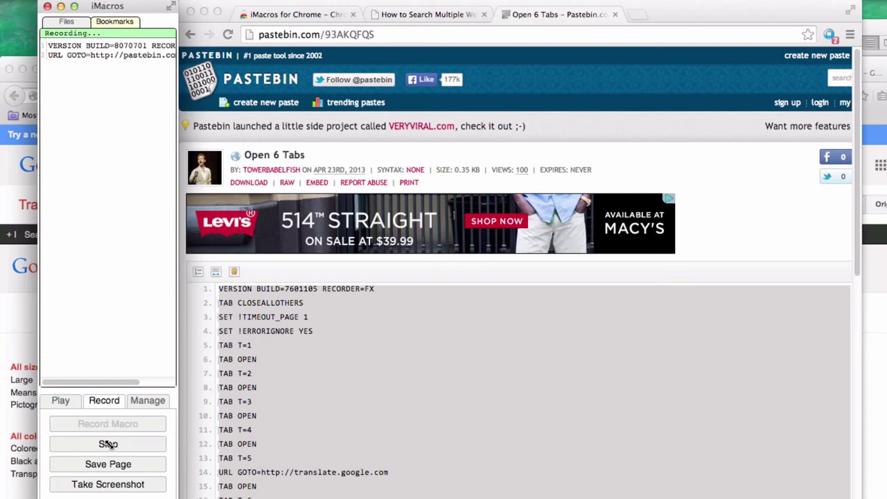
left_click(108, 444)
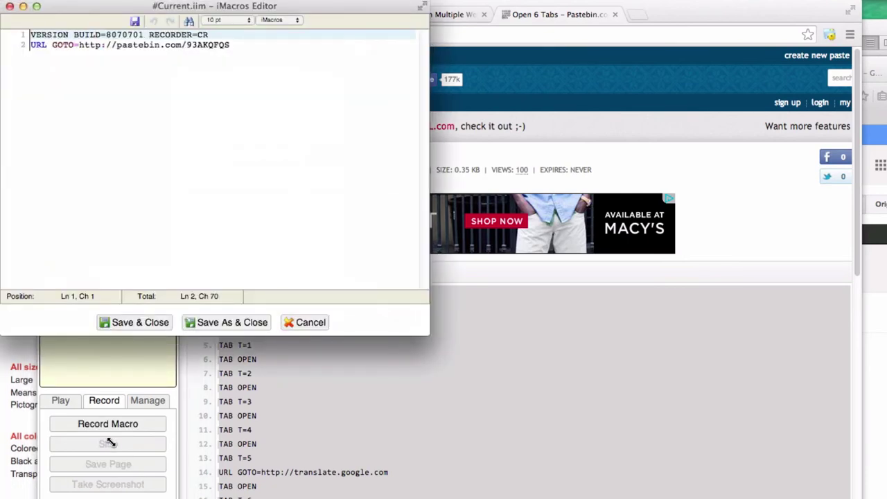
Replace the recorded macro lines with the copied six-tab code
left_click_drag(243, 7, 484, 33)
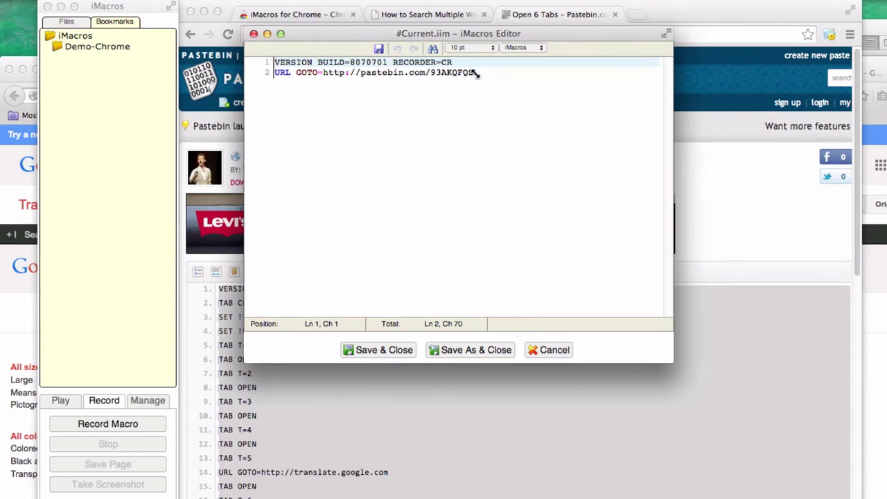
left_click_drag(517, 74, 287, 56)
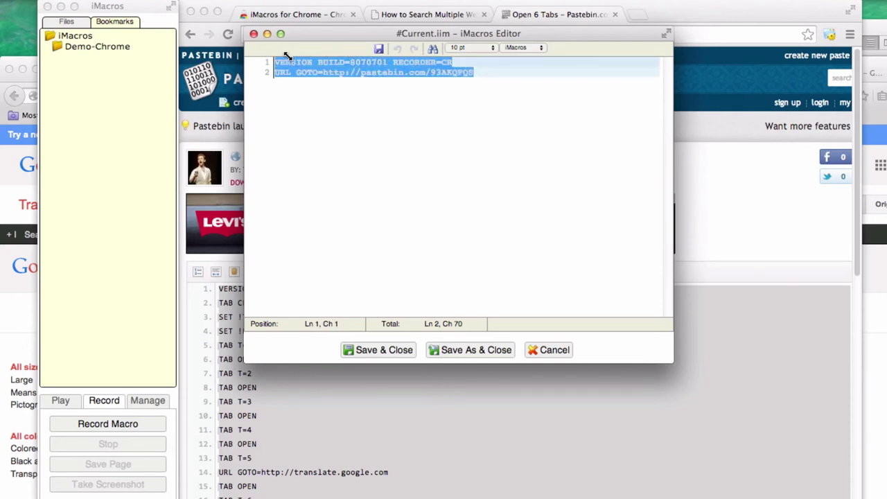
key("BackSpace")
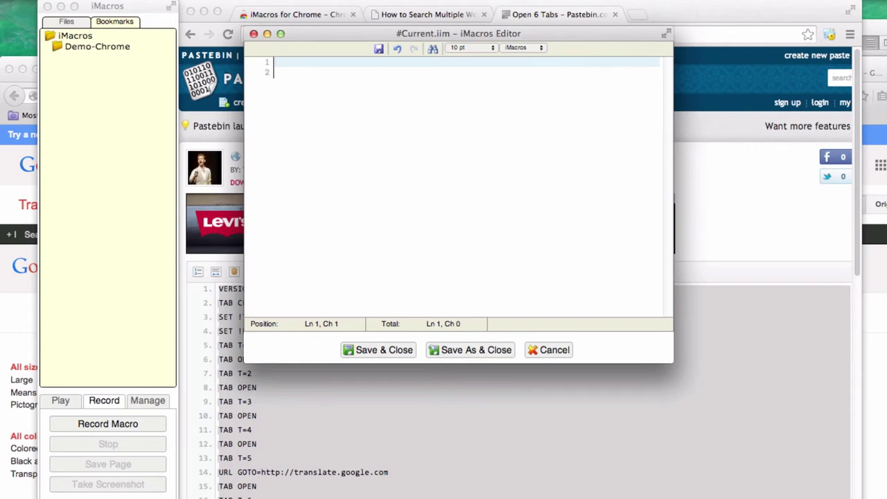
right_click(108, 4)
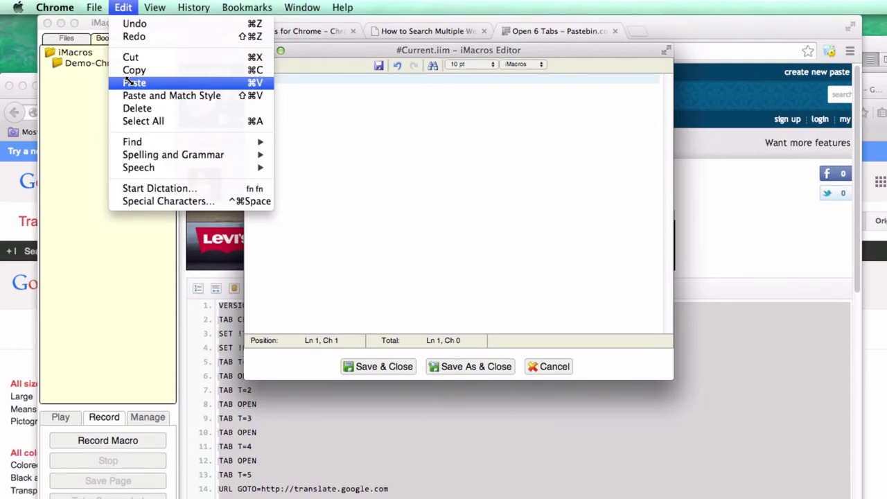
left_click(128, 81)
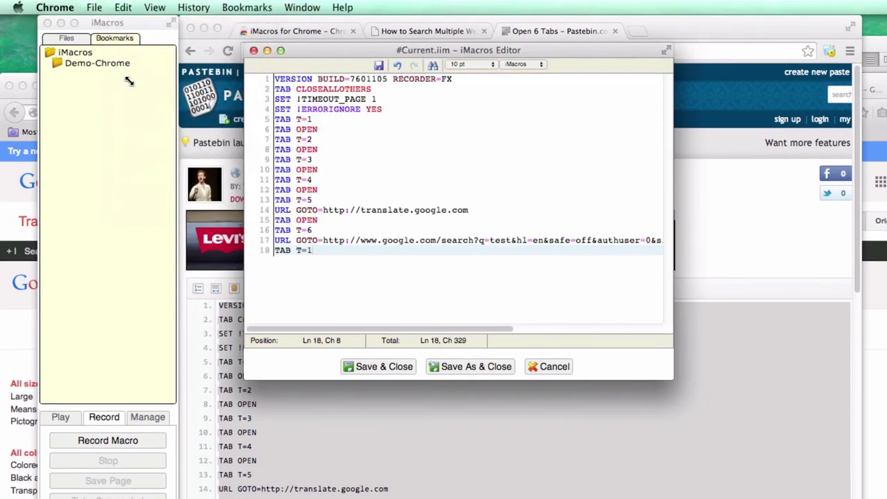
Save the macro to iMacros bookmarks as 'Open 6 Tabs'
left_click(464, 367)
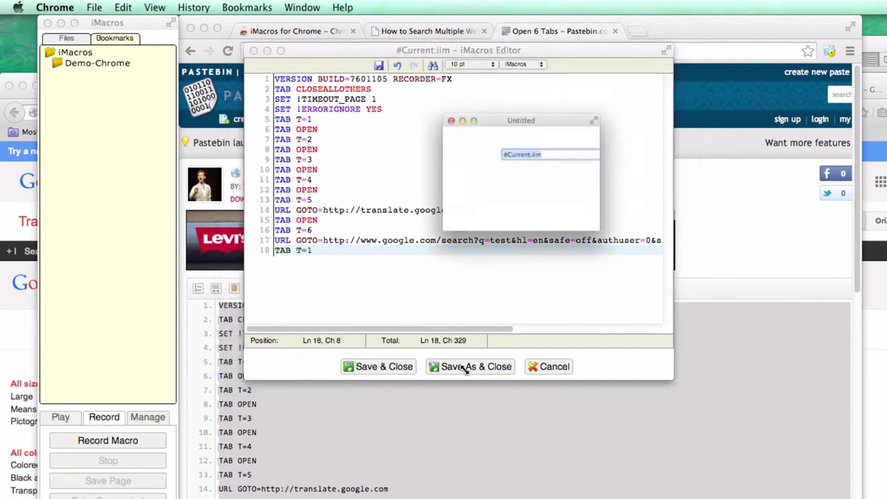
type("Open 6 Tabs")
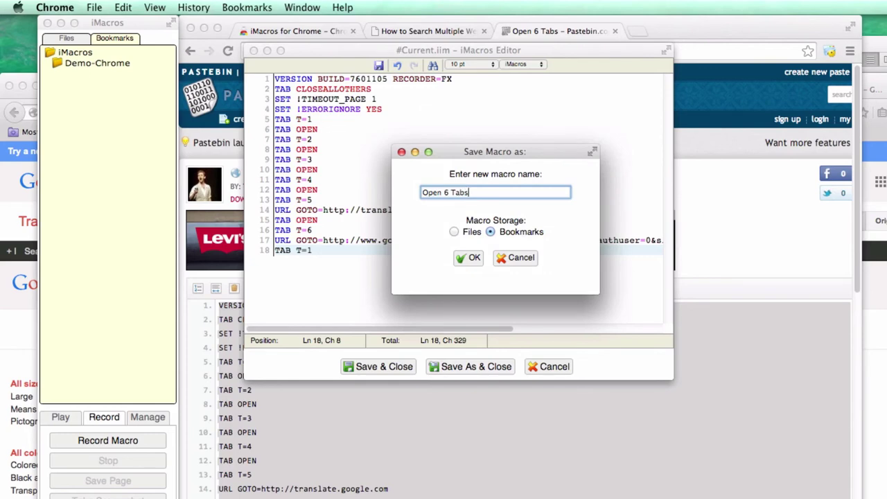
left_click(468, 257)
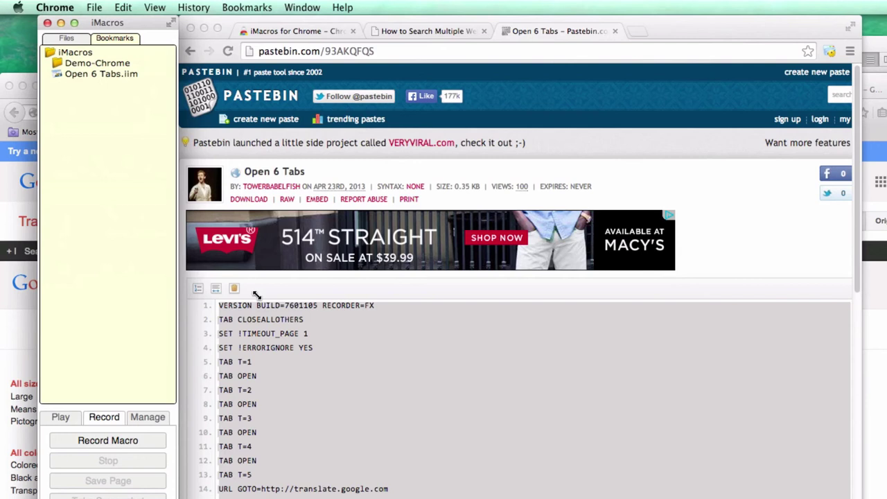
Select all of the paste's macro code, then return to the author's Pastebin list of Multisearch for Chrome pastes
left_click(311, 315)
key("super+a")
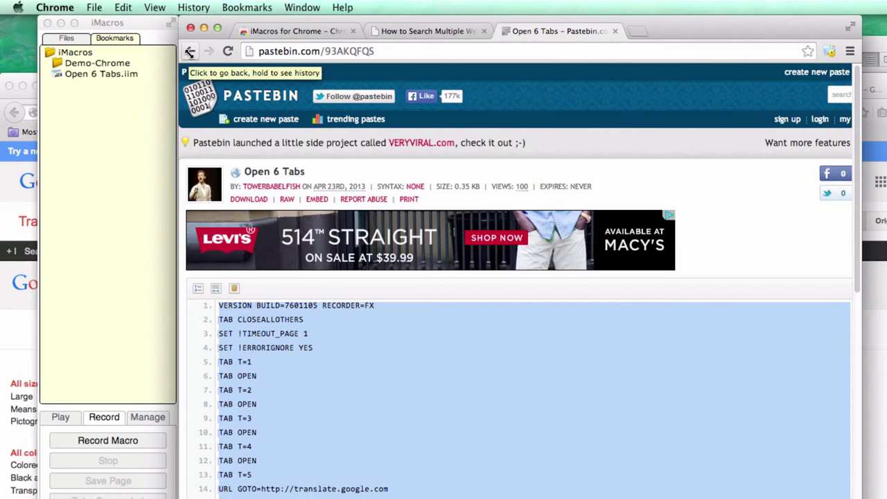
left_click(190, 52)
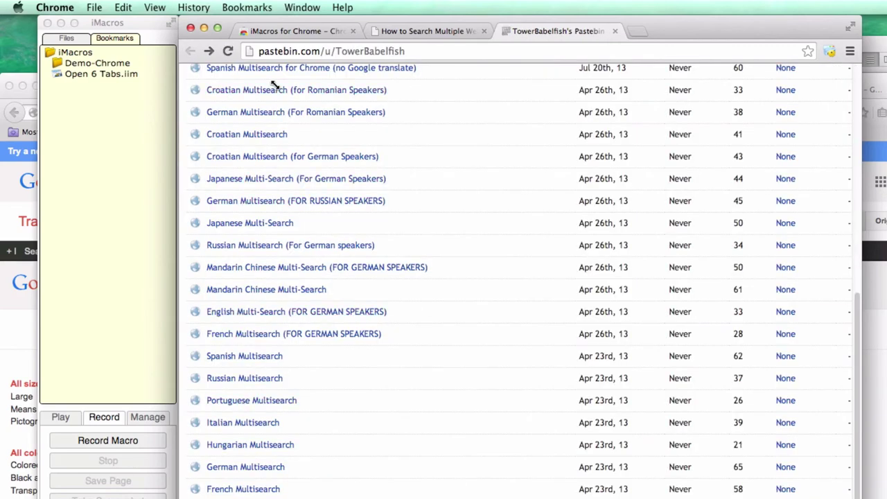
scroll(287, 270, "up", 5)
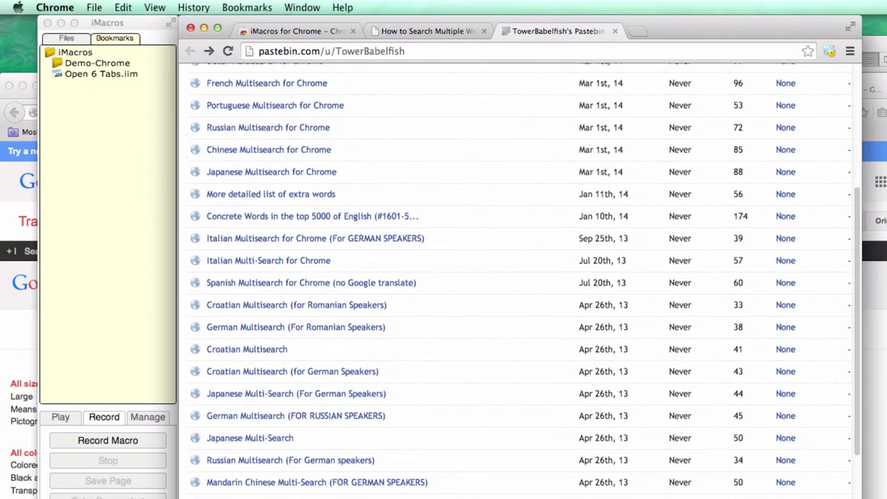
scroll(344, 136, "up", 2)
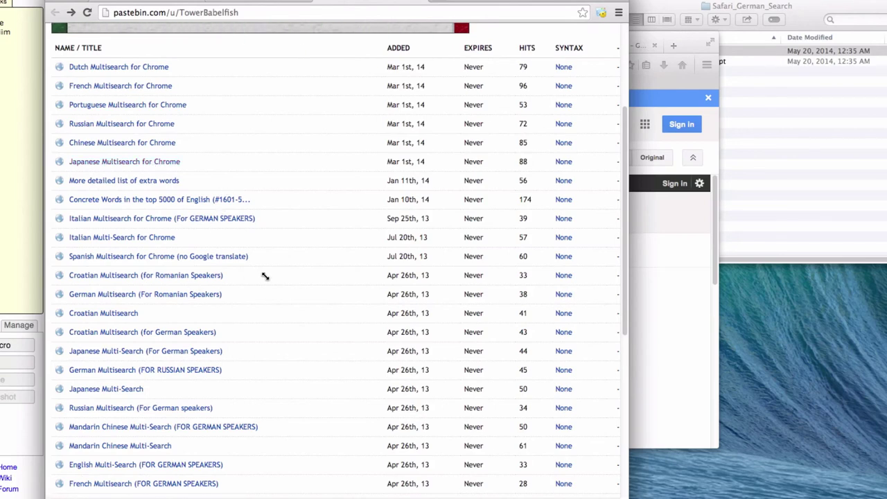
scroll(332, 263, "down", 5)
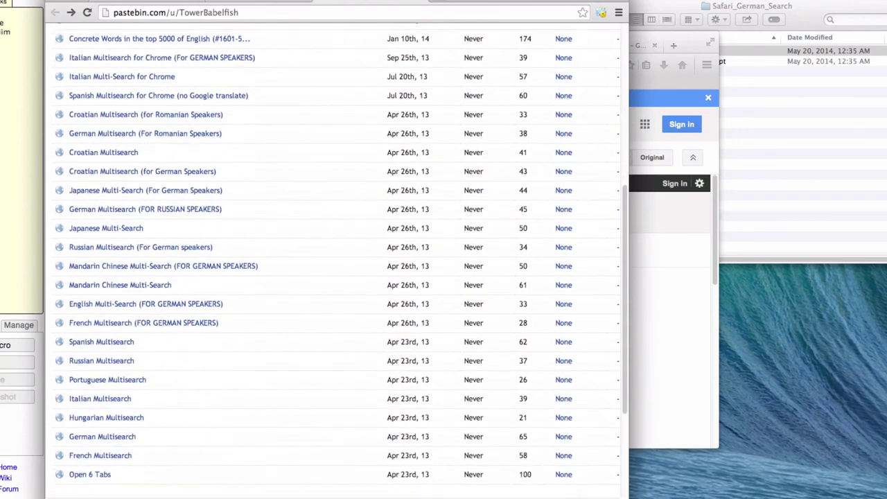
scroll(333, 263, "up", 6)
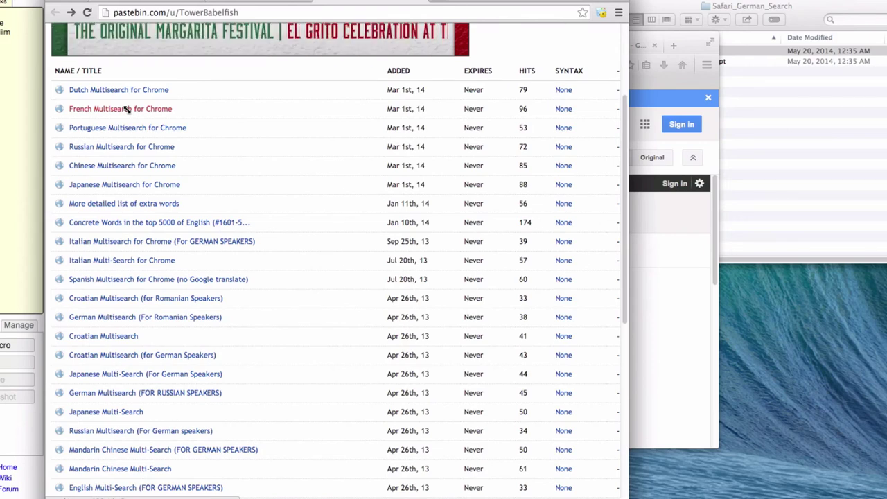
Open the French Multisearch for Chrome paste and copy its script
left_click(127, 109)
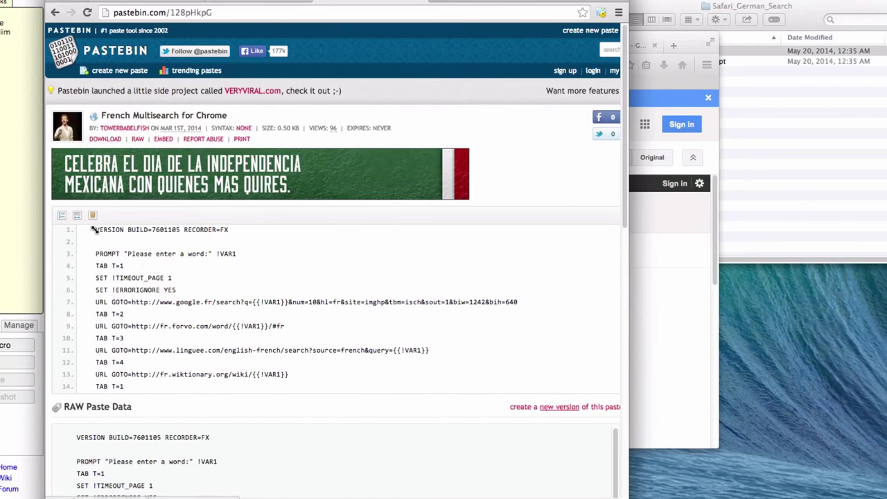
left_click_drag(79, 229, 158, 388)
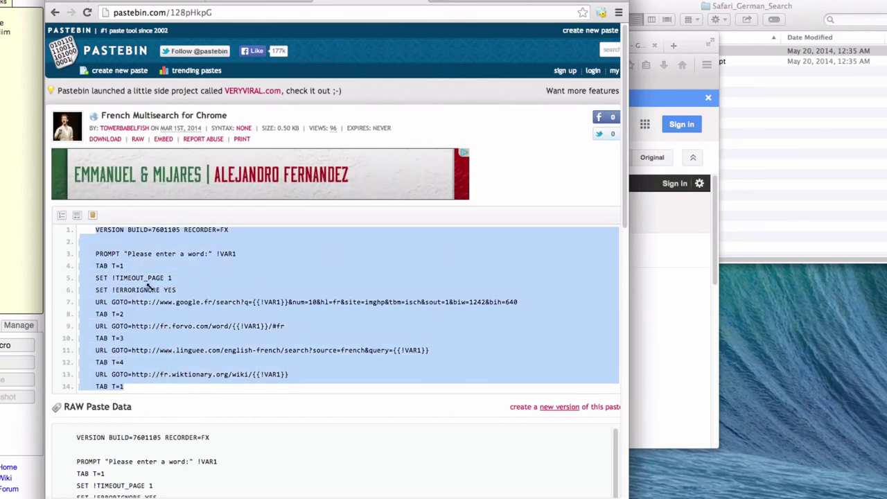
left_click(104, 5)
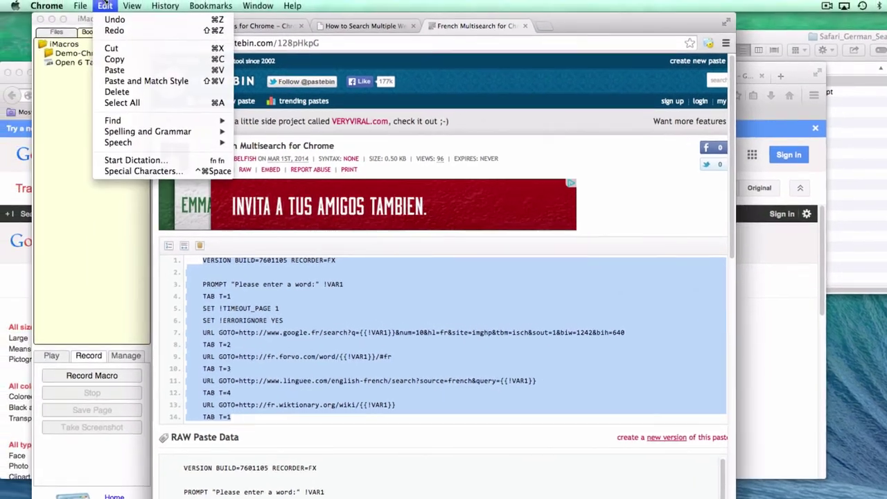
left_click(114, 60)
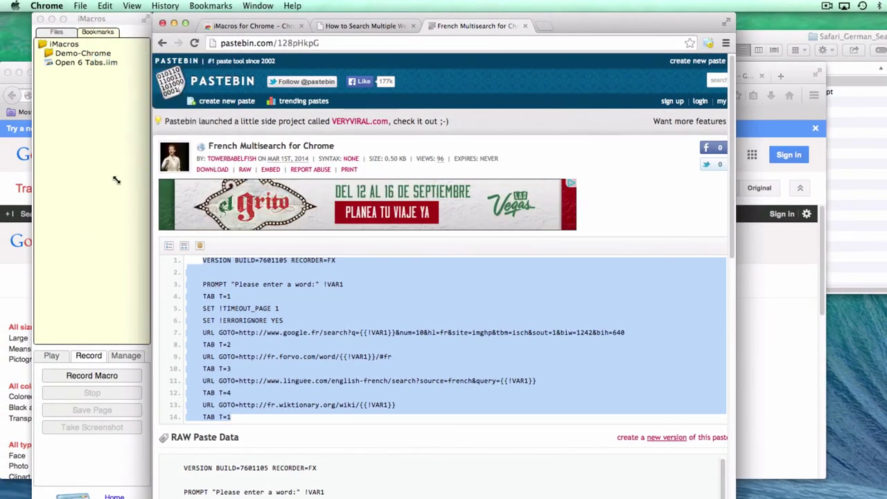
Record and stop a blank macro in iMacros so #Current.iim opens in the editor
left_click(119, 222)
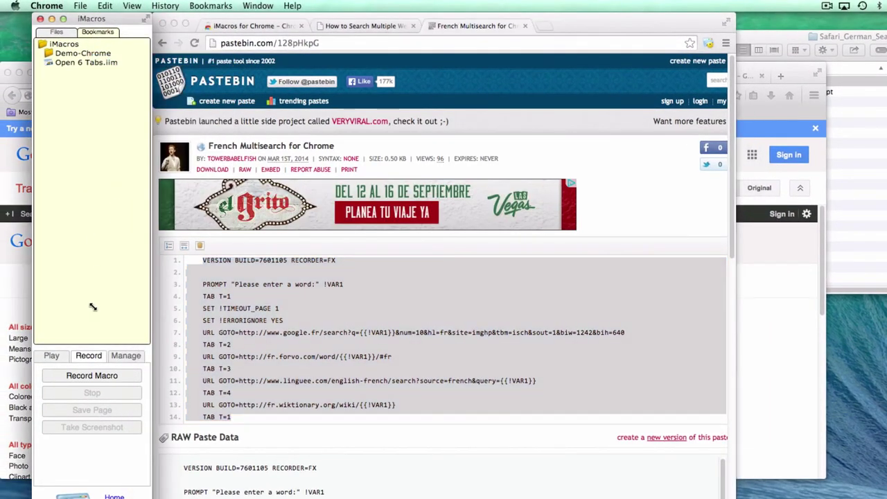
left_click(104, 376)
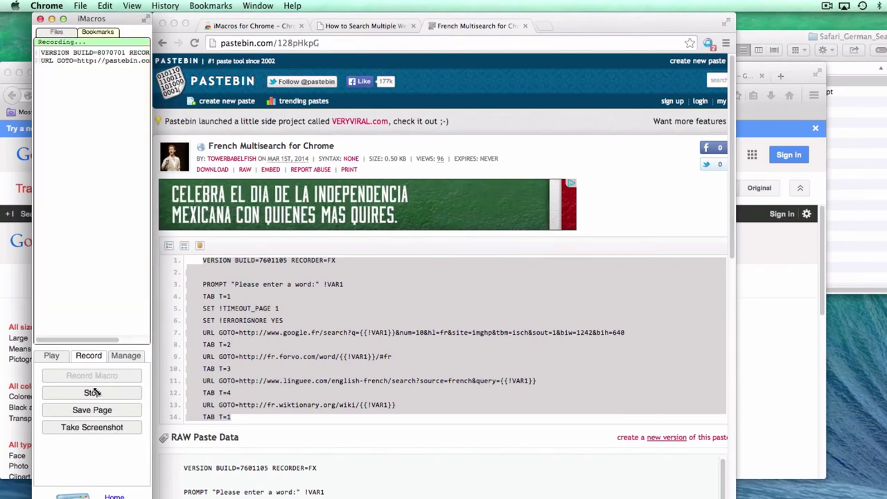
left_click(92, 392)
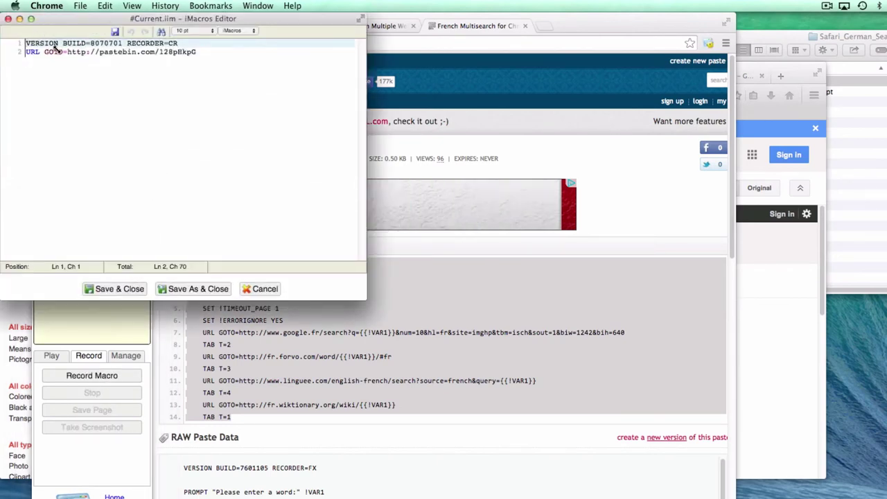
Replace the two recorded macro lines with the pasted French multisearch script
left_click_drag(197, 52, 21, 33)
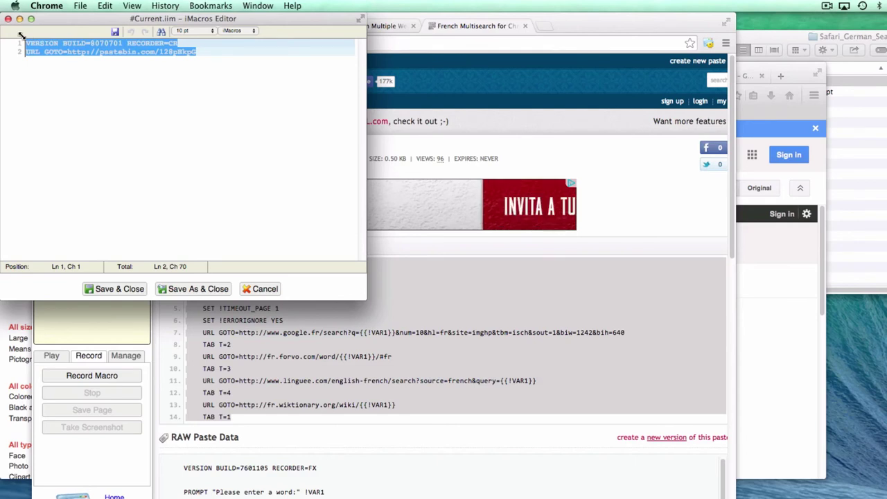
key("BackSpace")
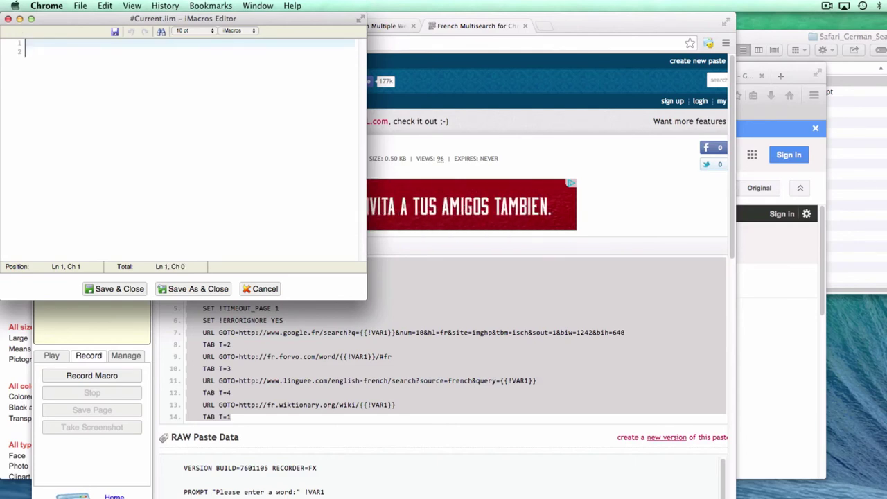
left_click(106, 5)
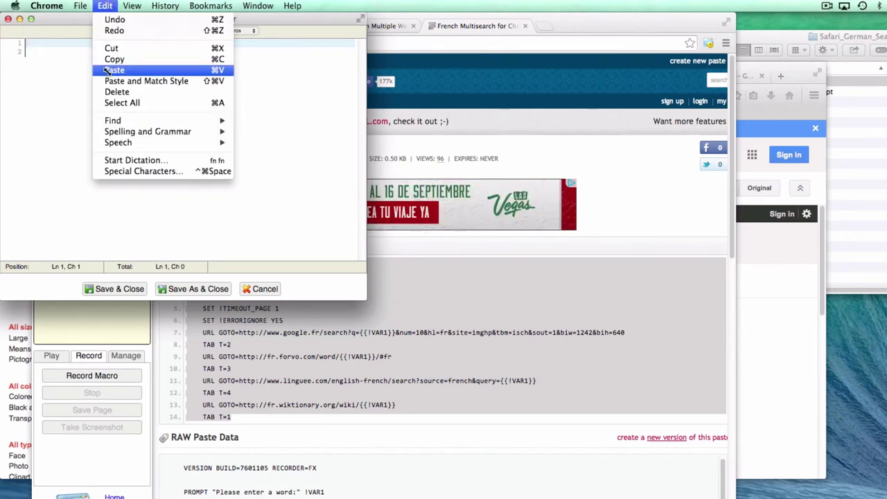
left_click(114, 70)
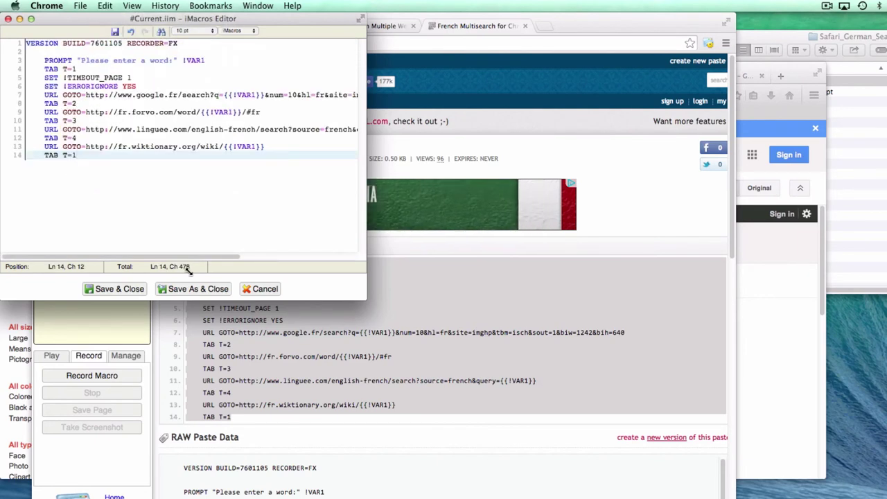
Save the macro to Bookmarks as 'French Multisearch'
left_click(195, 289)
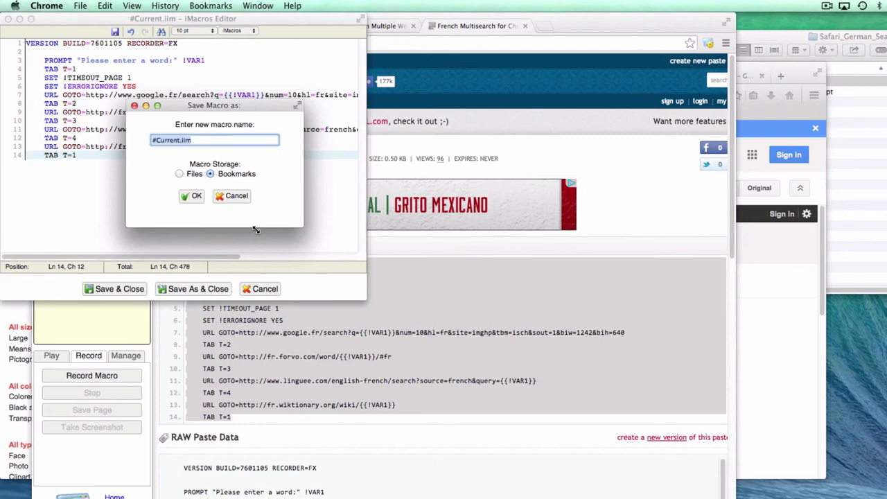
type("German M")
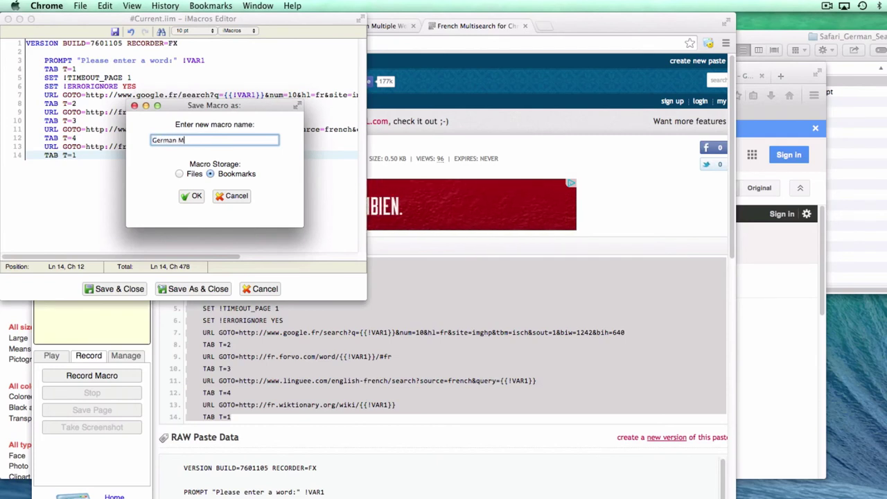
key("BackSpace")
key("BackSpace")
key("BackSpace")
key("BackSpace")
key("BackSpace")
type("French")
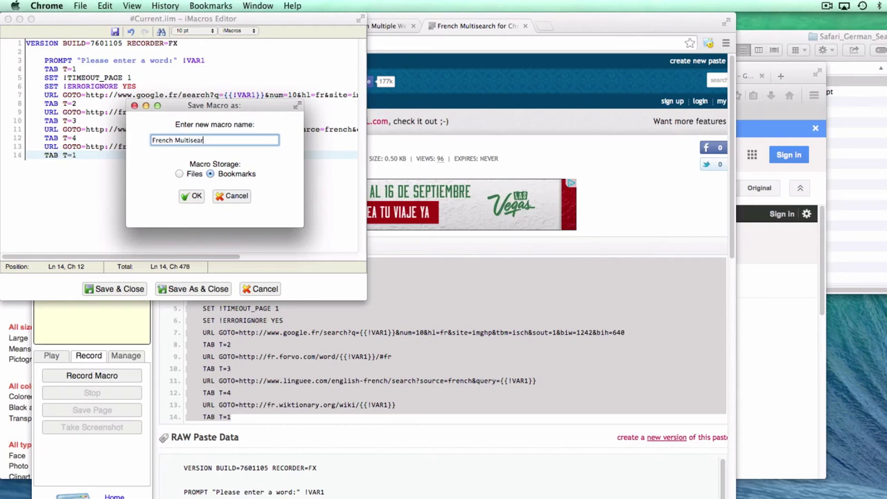
left_click(209, 174)
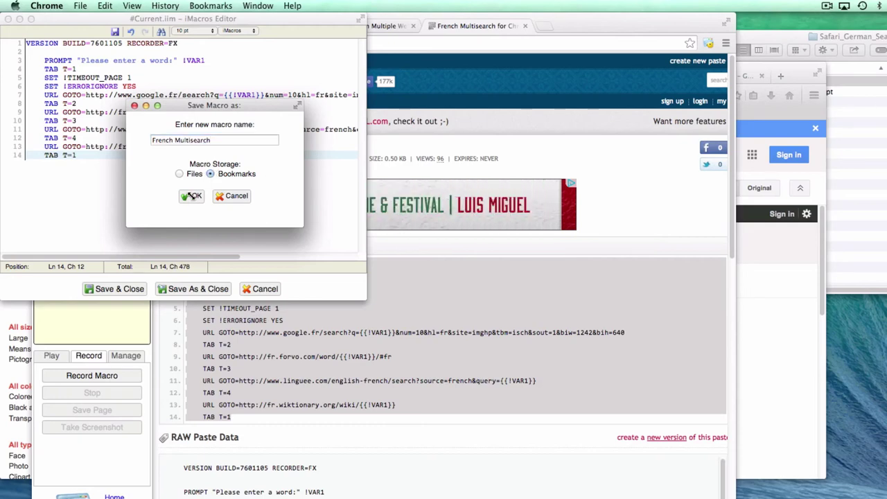
left_click(192, 196)
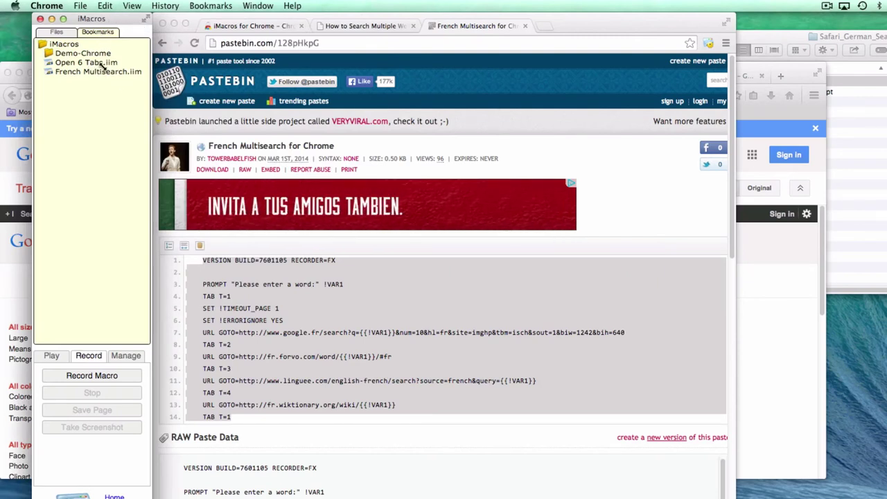
List the bookmarked macros, select French Multisearch.iim, and open a new Chrome window
left_click(60, 32)
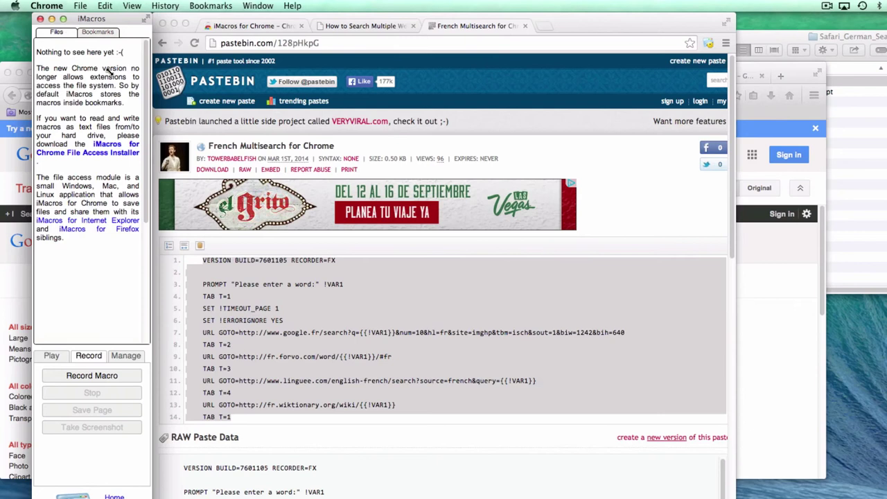
left_click(96, 33)
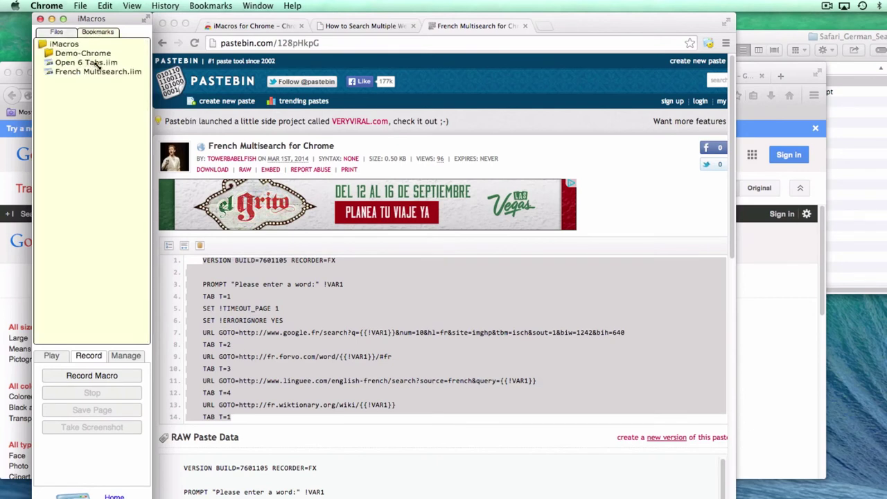
left_click(61, 62)
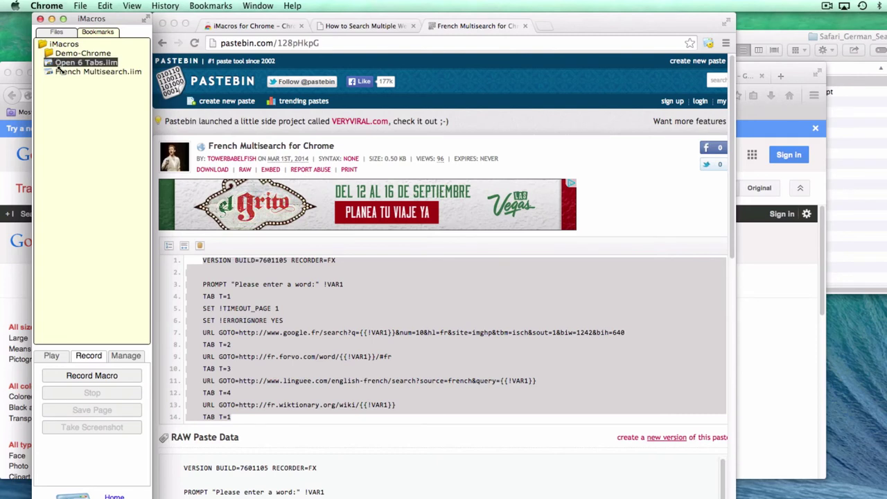
left_click(61, 72)
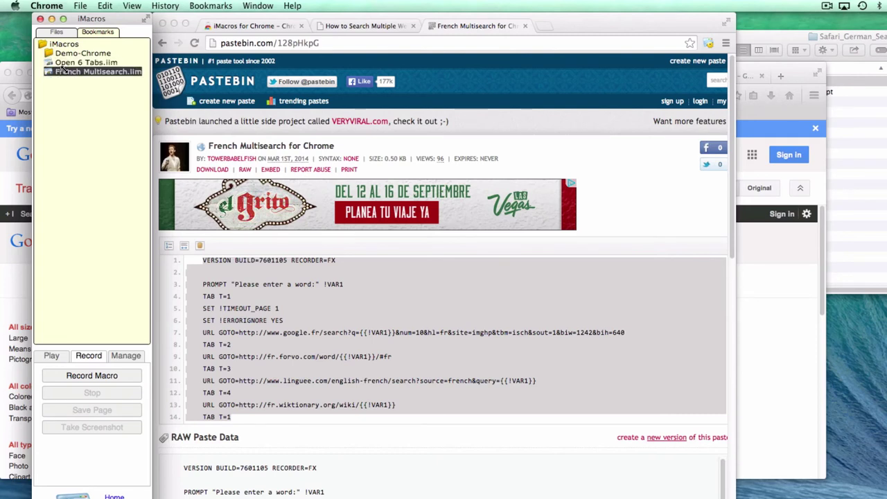
left_click(80, 6)
left_click(83, 29)
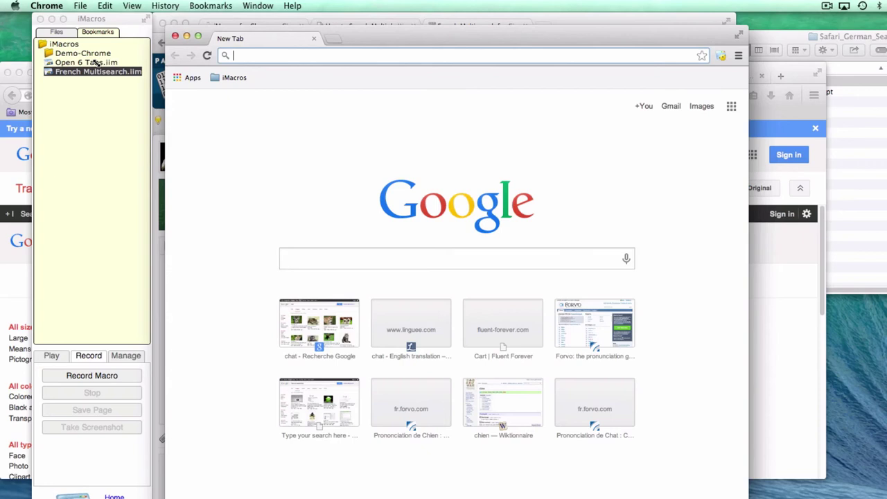
Run the Open 6 Tabs.iim macro from the Bookmarks list
double_click(86, 62)
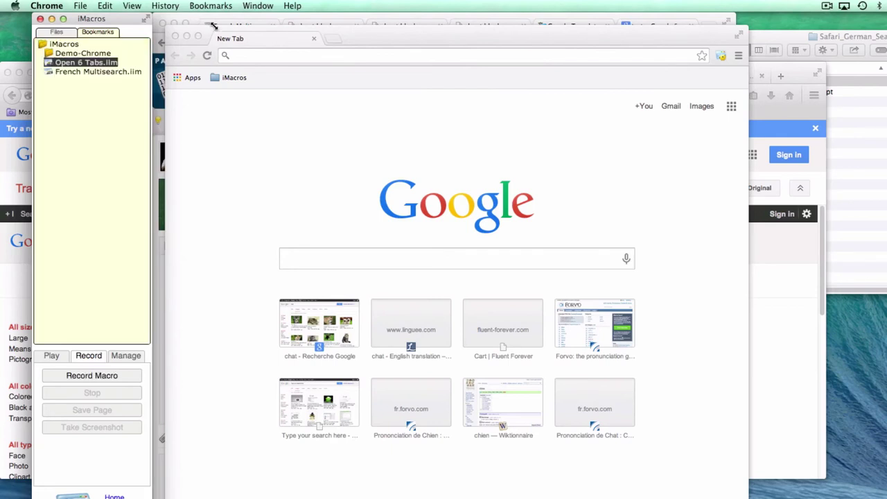
double_click(107, 62)
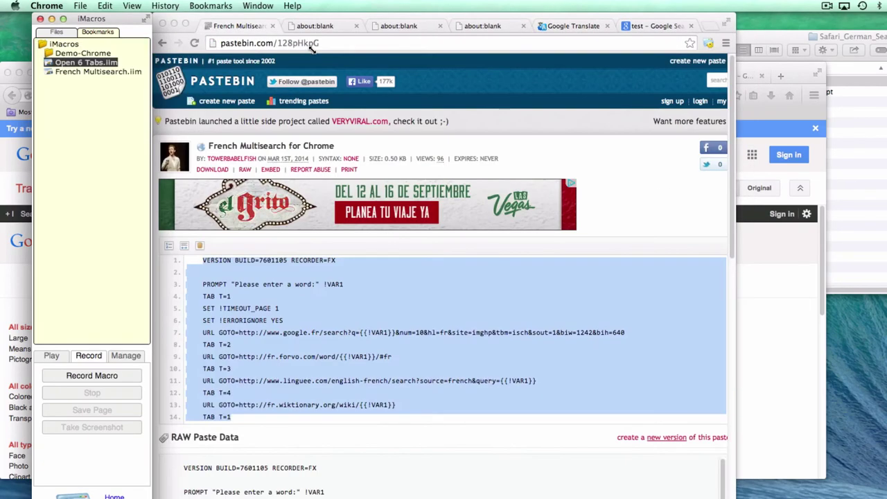
left_click(234, 26)
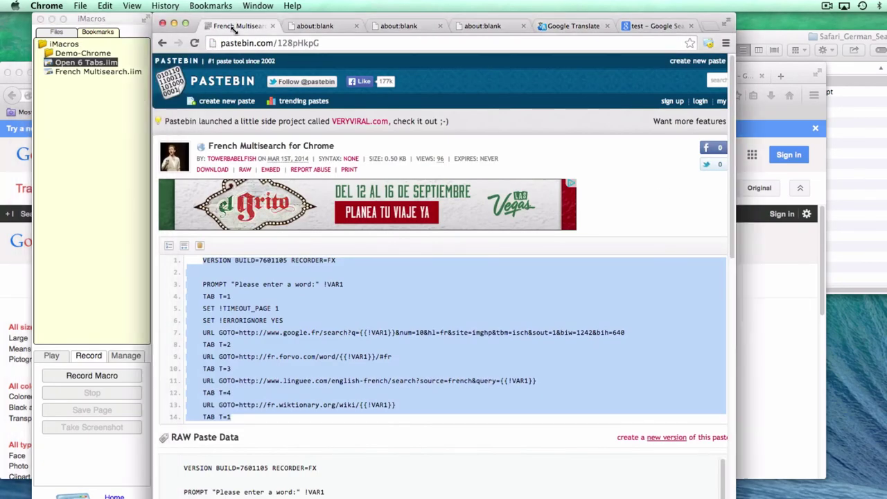
Check the new Google Translate and 'test' image search tabs, then go back to the Pastebin tab
left_click(570, 26)
left_click(655, 26)
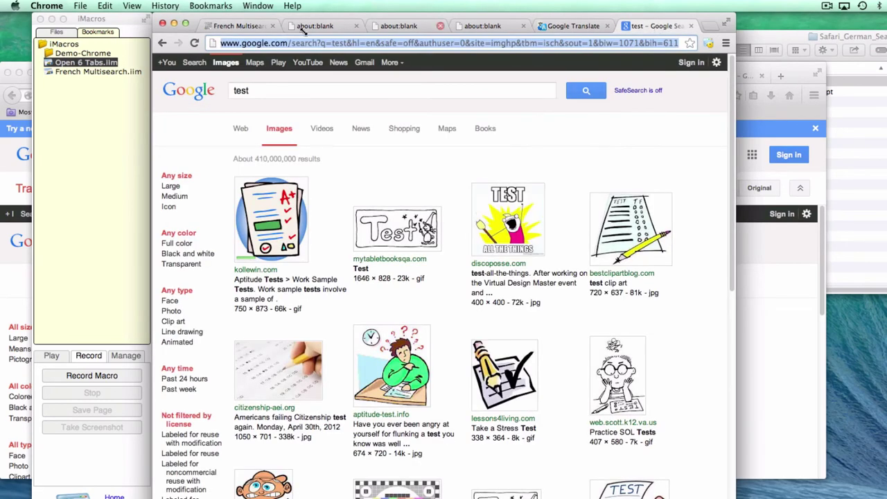
left_click(230, 28)
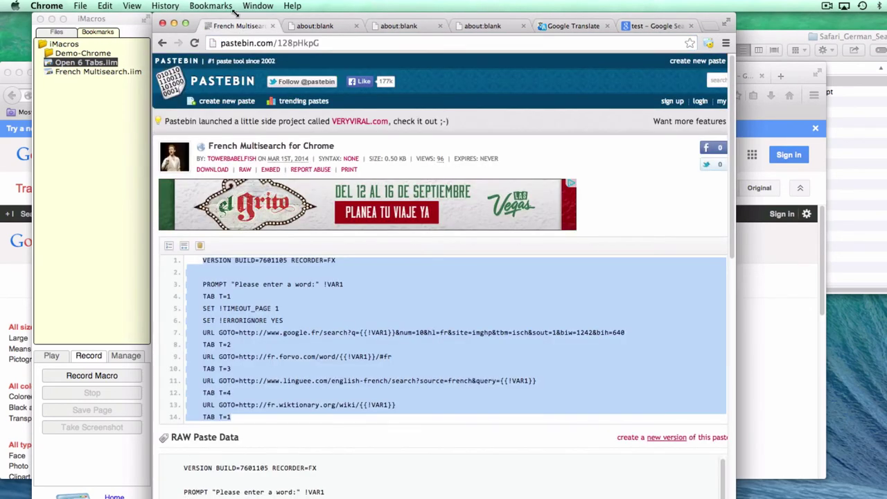
left_click(110, 17)
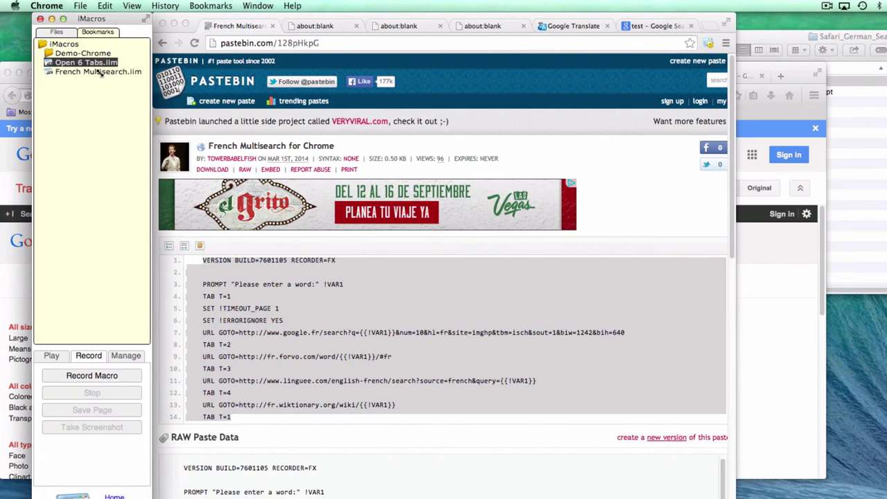
left_click(196, 19)
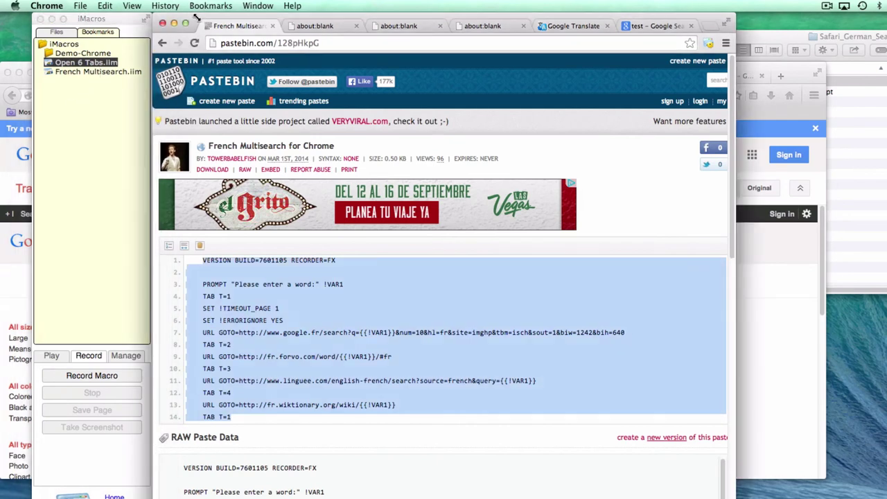
left_click(97, 74)
left_click(226, 26)
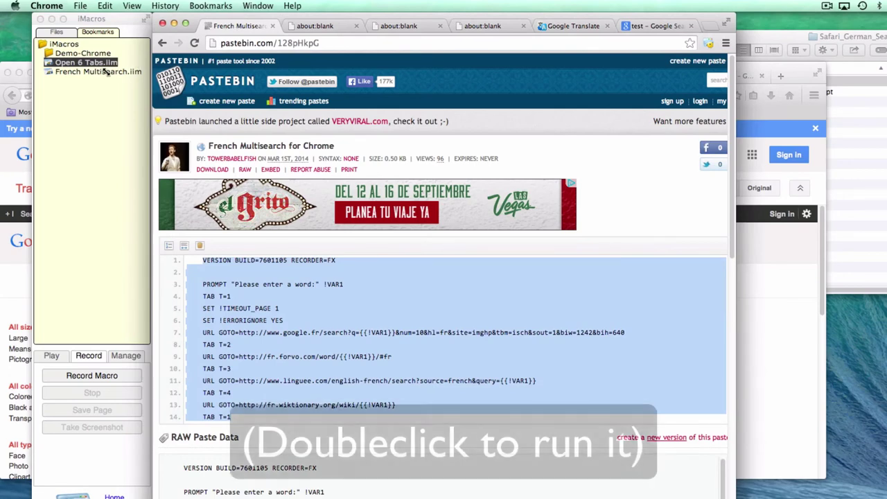
Run French Multisearch.iim with the word 'chat'
left_click(82, 74)
double_click(82, 72)
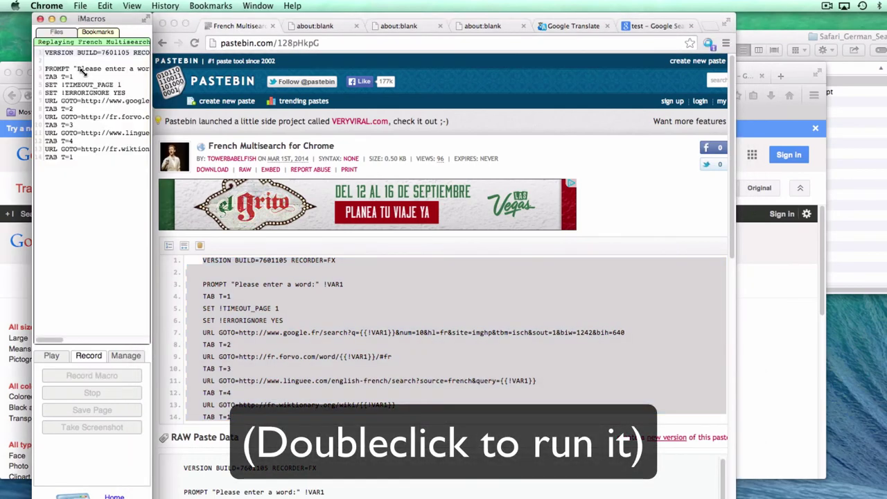
type("chat")
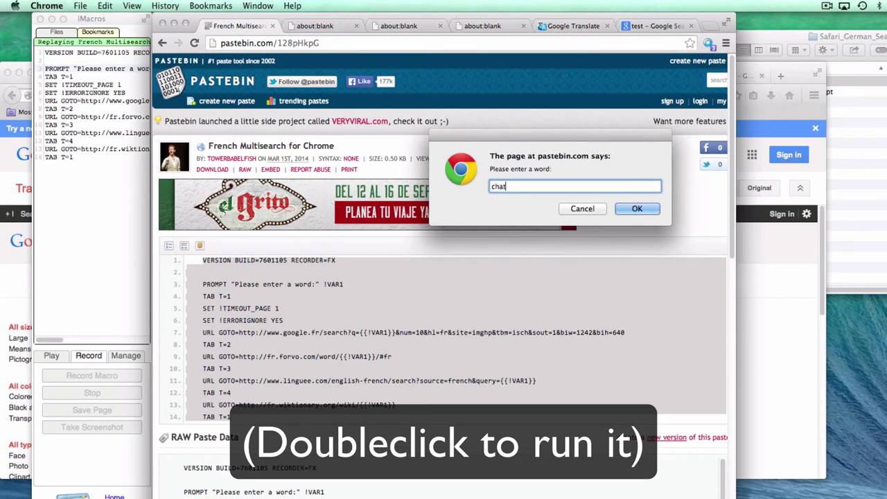
key("Return")
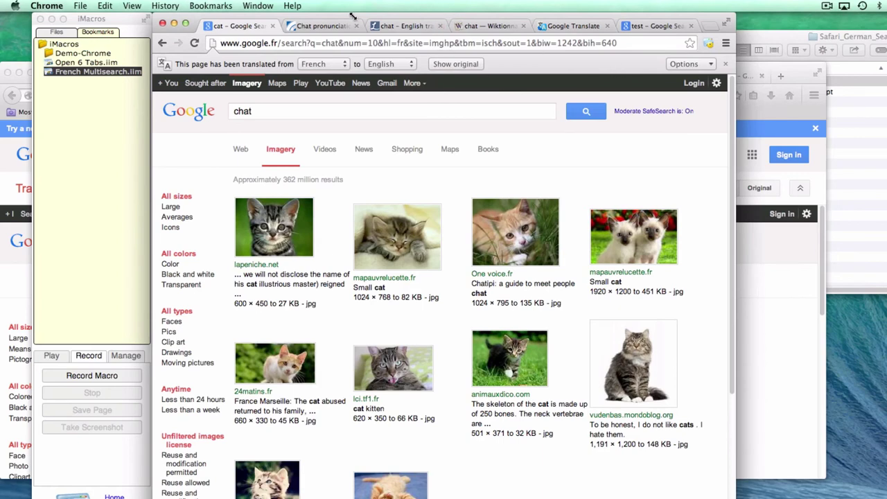
Review the Forvo, Linguee, Wiktionary and Google Images results for 'chat'
left_click(295, 25)
left_click(409, 25)
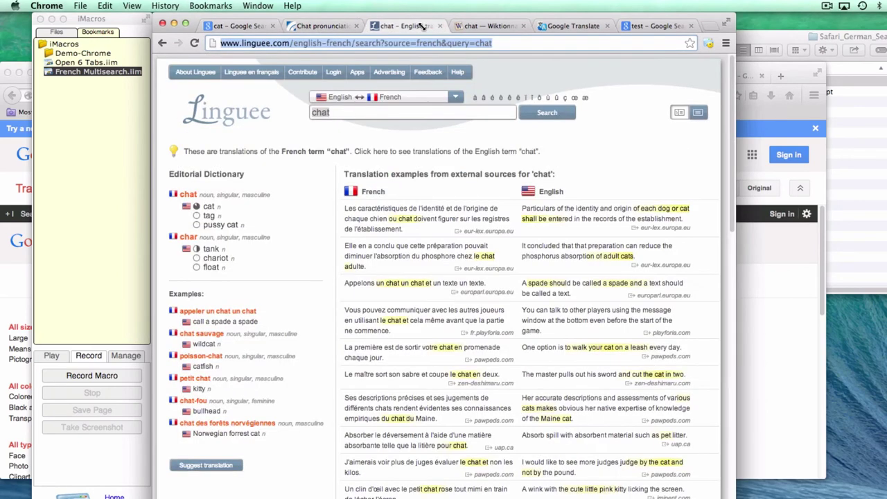
left_click(488, 25)
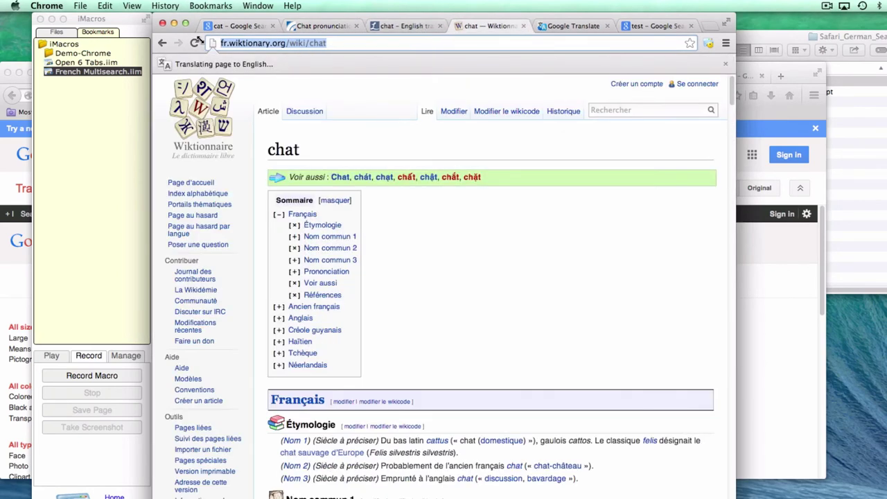
left_click(239, 26)
left_click(121, 92)
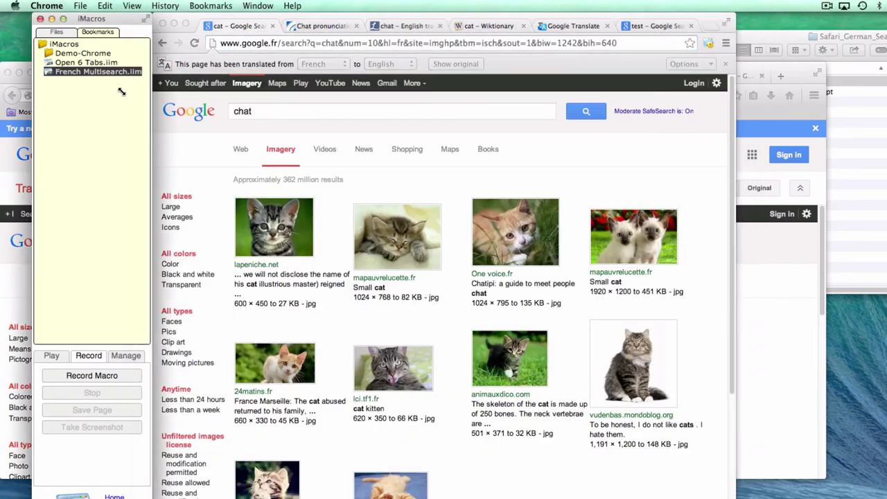
left_click(238, 25)
Rerun French Multisearch.iim with the word 'chien'
double_click(97, 72)
type("chien")
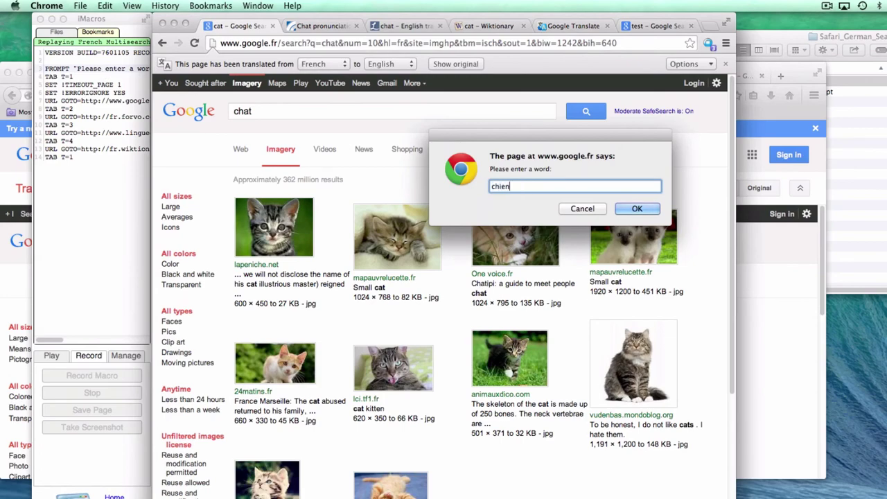
key("Return")
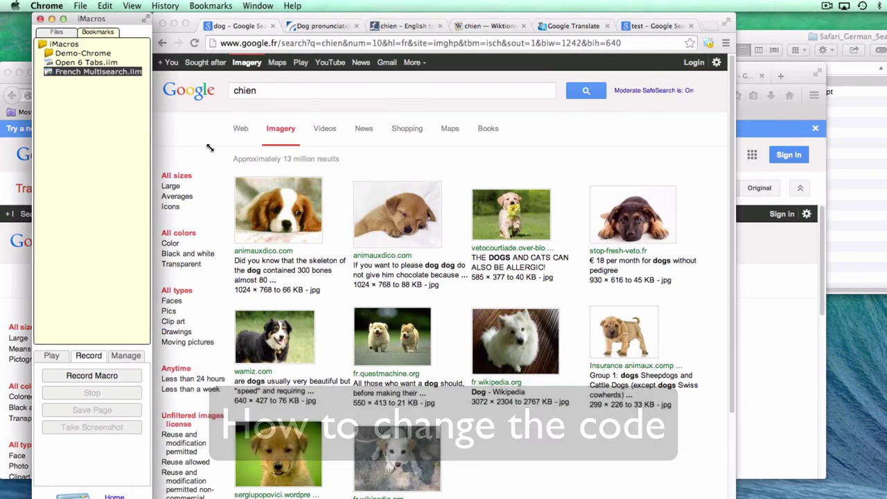
Go to the author's Pastebin profile page using the 'pa' address-bar suggestion
left_click(277, 41)
type("pa")
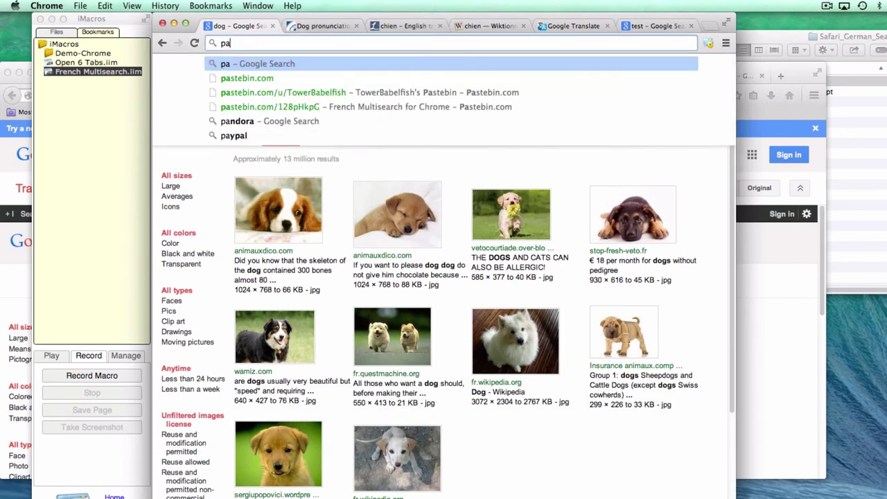
key("Down")
key("Down")
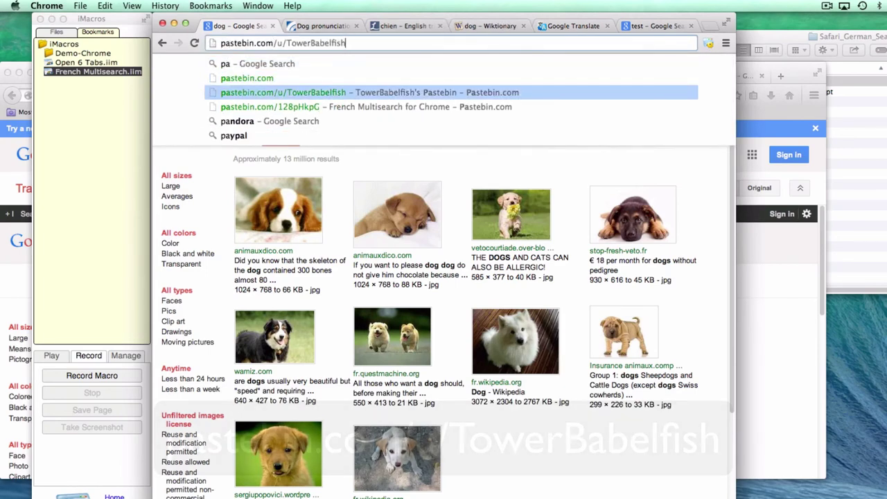
key("Return")
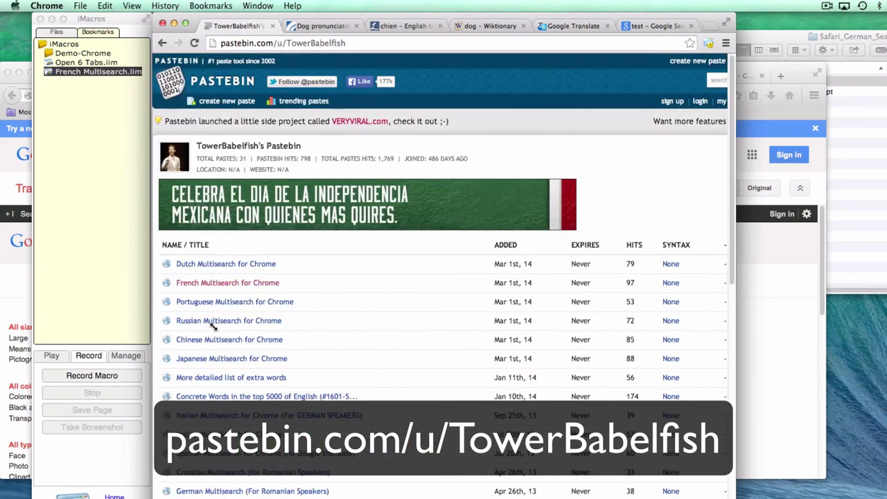
Open the French Multisearch for Chrome paste and select its fourteen lines of code
left_click(252, 280)
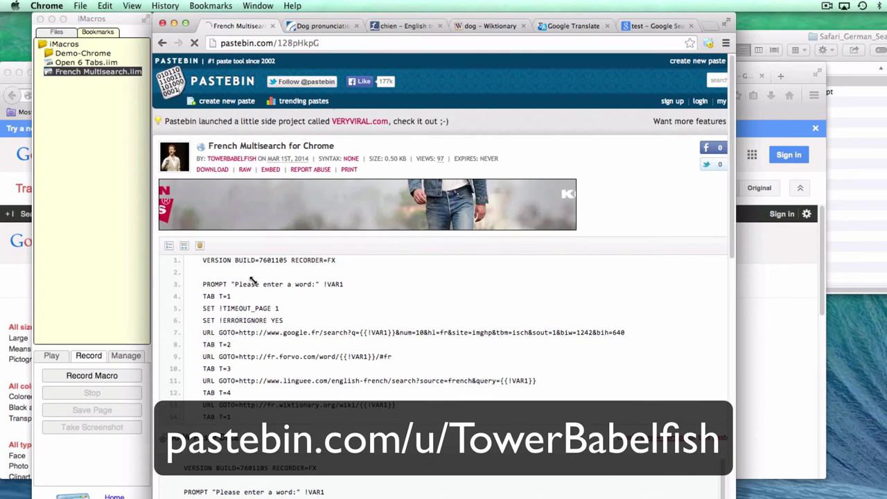
left_click_drag(184, 259, 249, 417)
key("super+c")
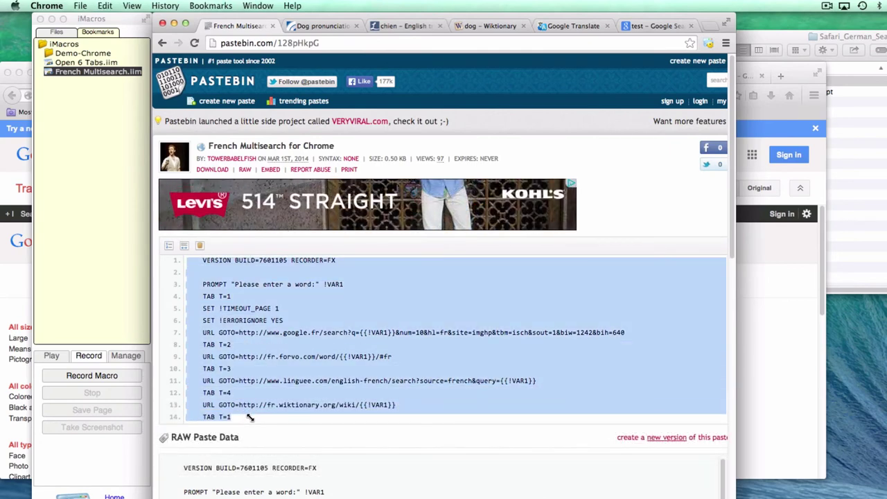
left_click(106, 373)
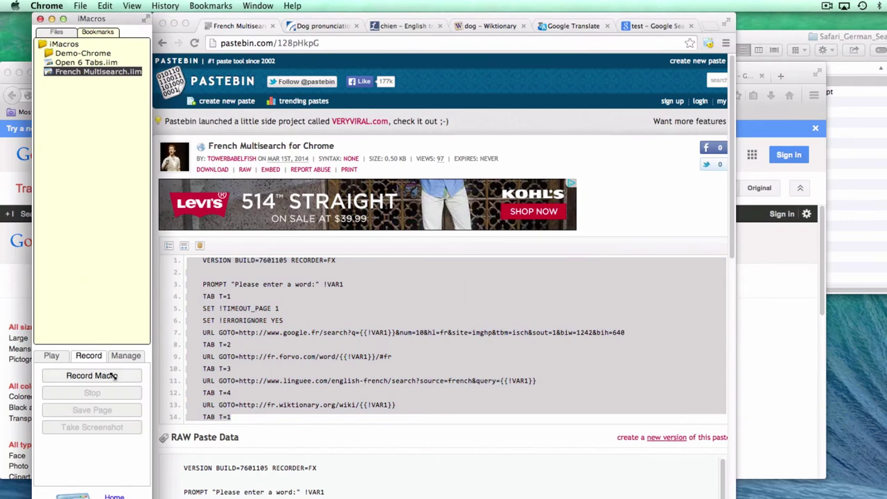
left_click(113, 374)
left_click(103, 391)
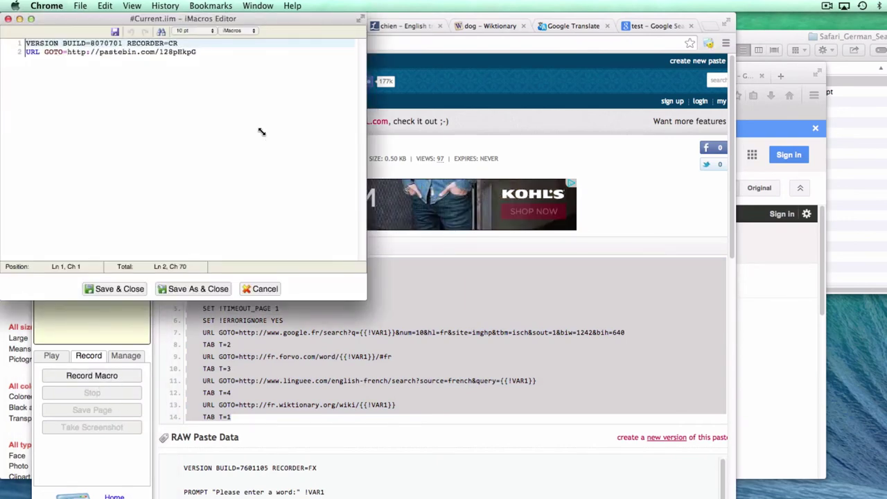
left_click_drag(221, 55, 38, 21)
key("BackSpace")
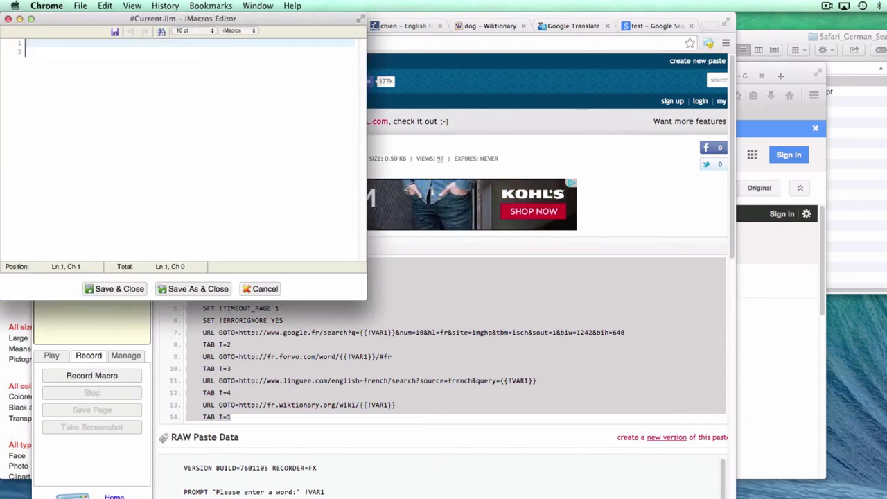
key("super+v")
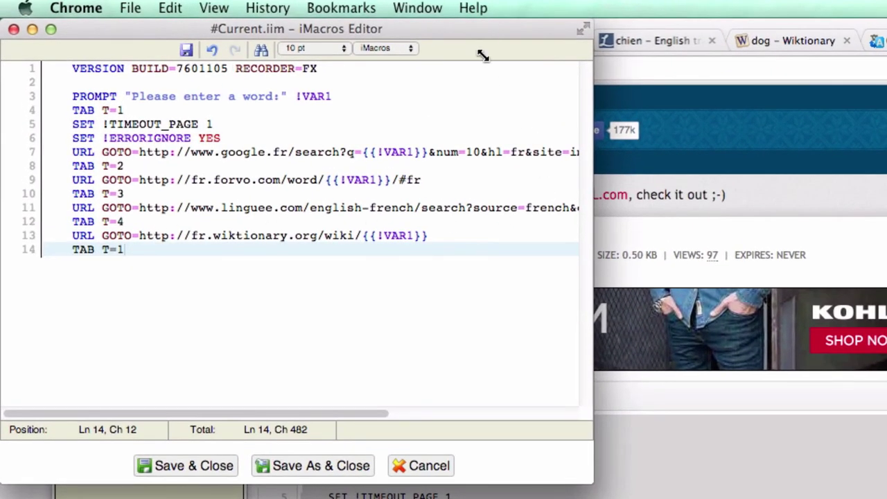
left_click_drag(450, 30, 582, 52)
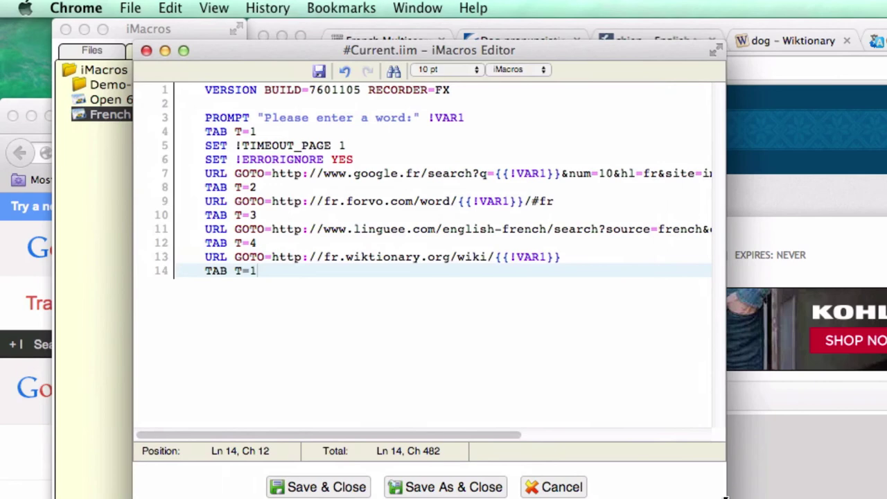
left_click_drag(725, 496, 886, 498)
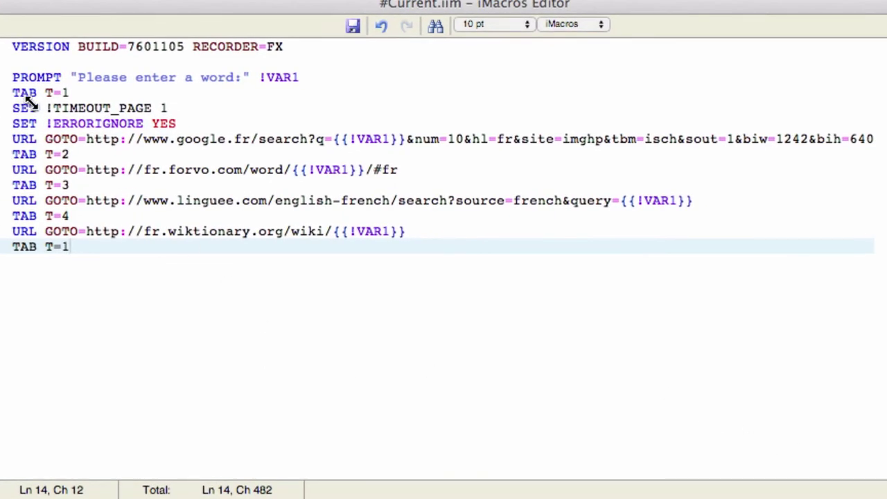
left_click_drag(12, 92, 79, 93)
left_click_drag(70, 154, 19, 154)
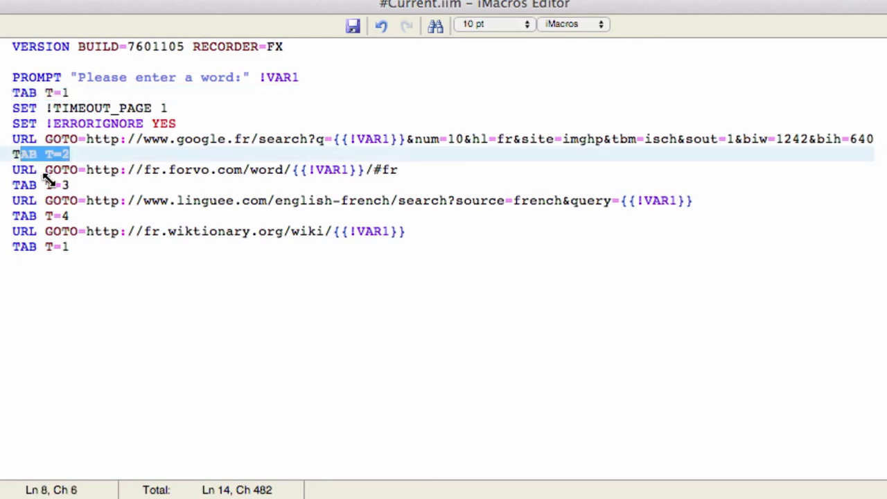
left_click_drag(69, 185, 16, 184)
left_click_drag(69, 216, 12, 215)
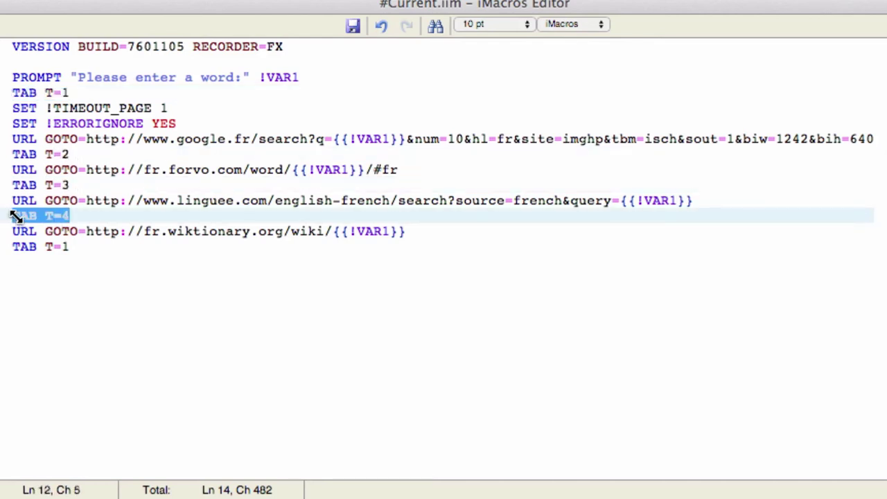
left_click(115, 138)
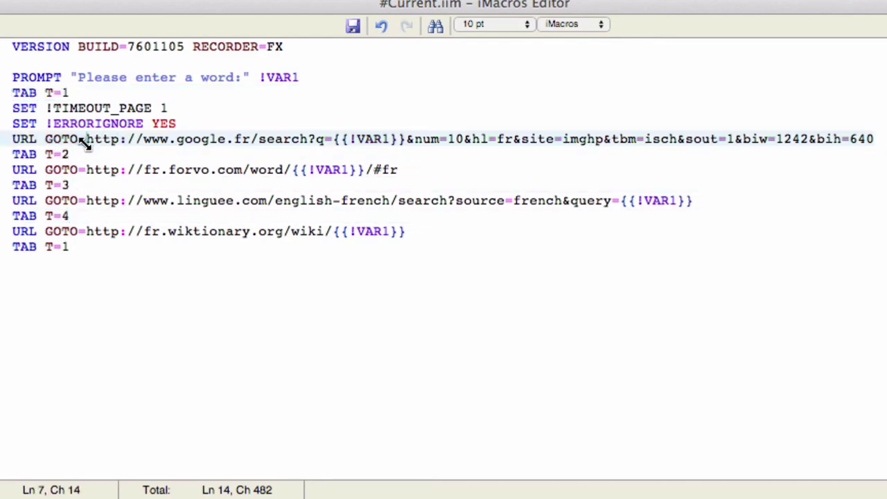
left_click(154, 200)
left_click_drag(83, 169, 289, 172)
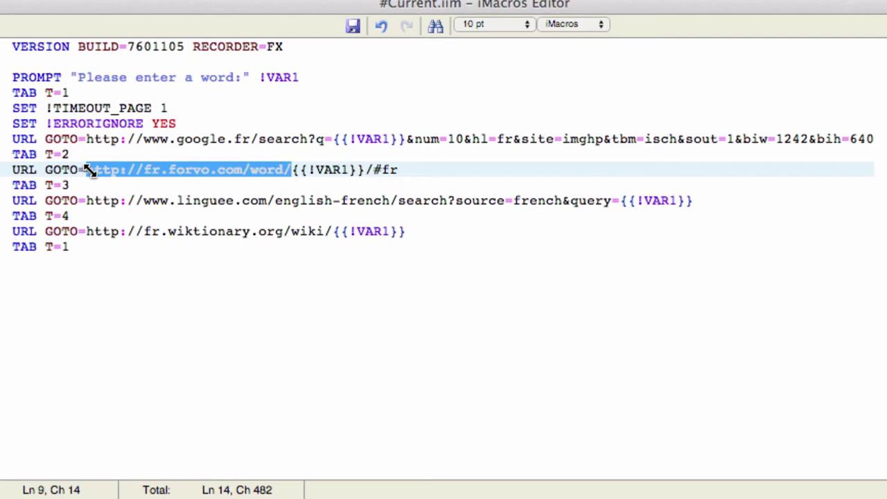
left_click(293, 171)
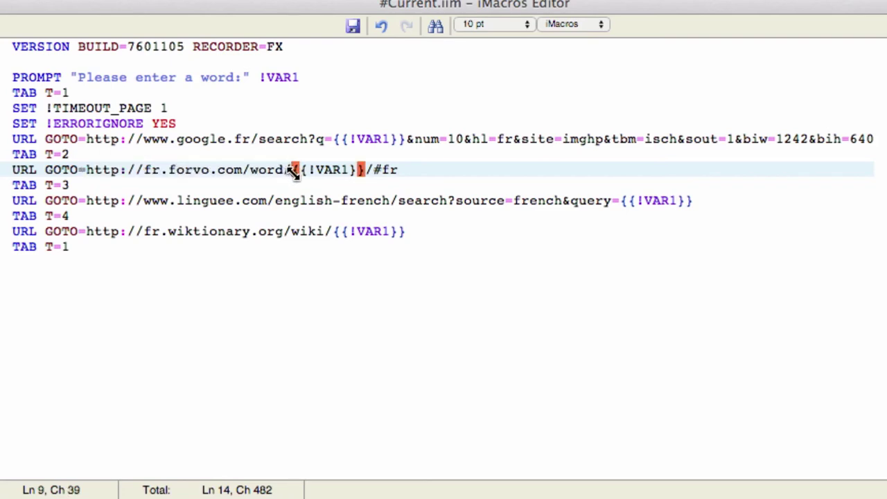
left_click_drag(291, 171, 363, 170)
left_click(363, 170)
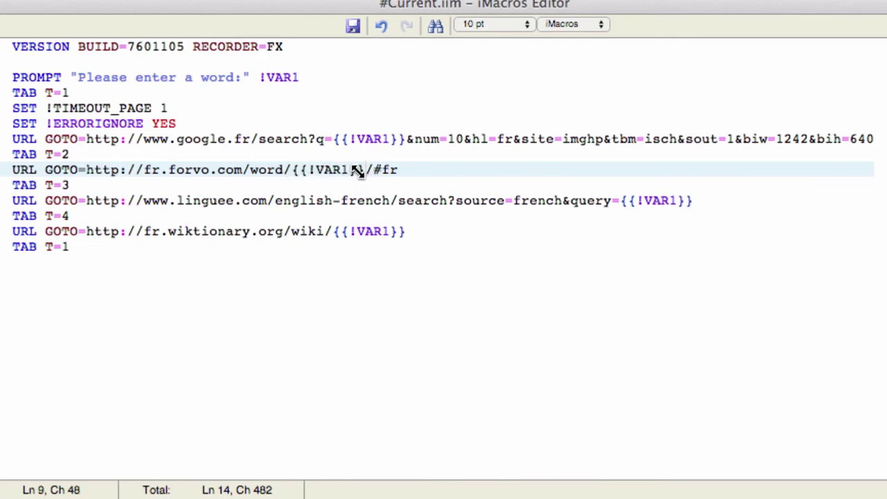
left_click_drag(363, 169, 291, 171)
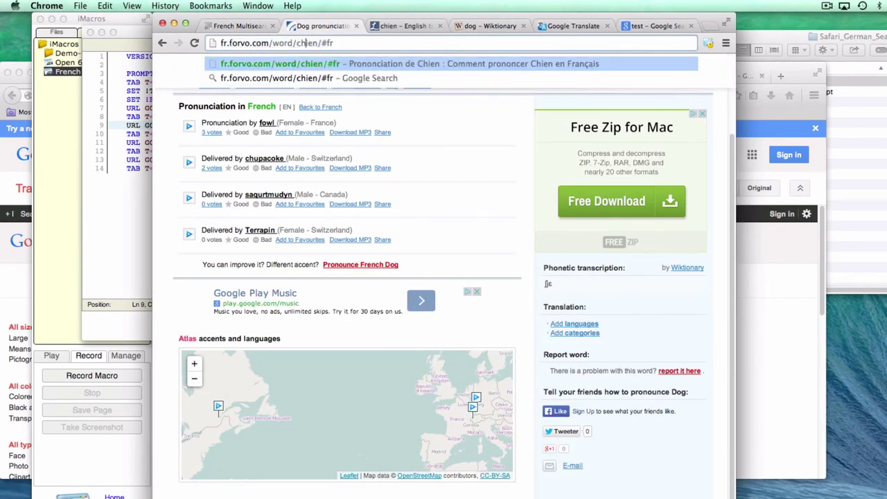
Change 'chien' to 'chat' in the Forvo URL, load it, and select the full URL
double_click(307, 43)
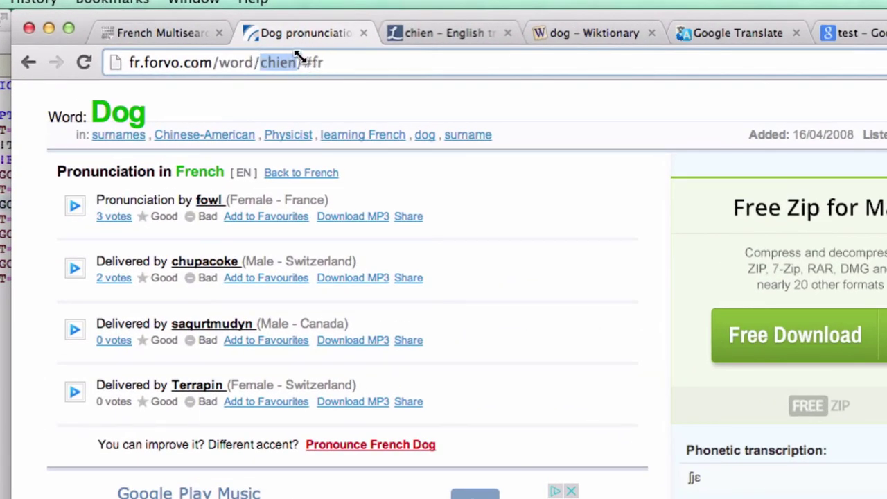
type("chat")
key("Return")
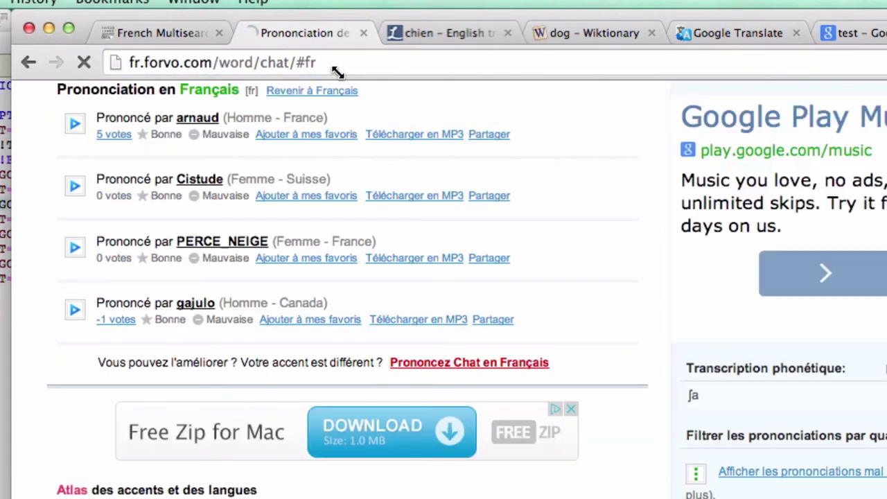
key("super+l")
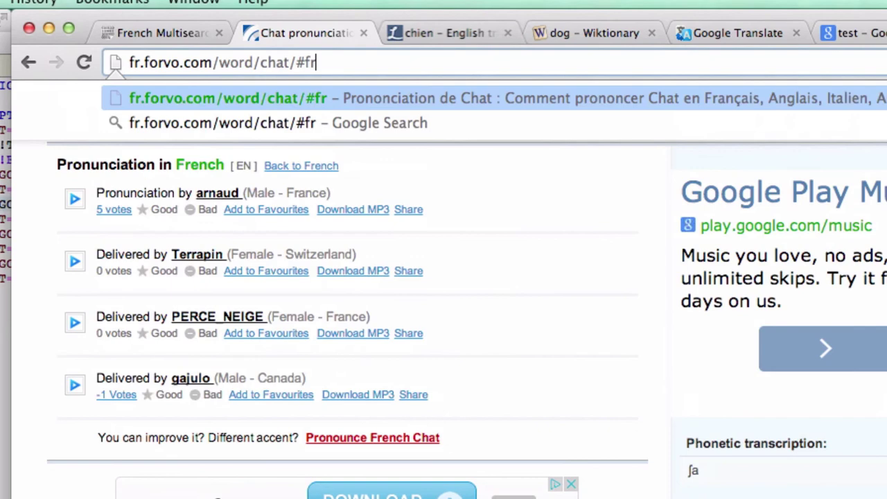
key("Escape")
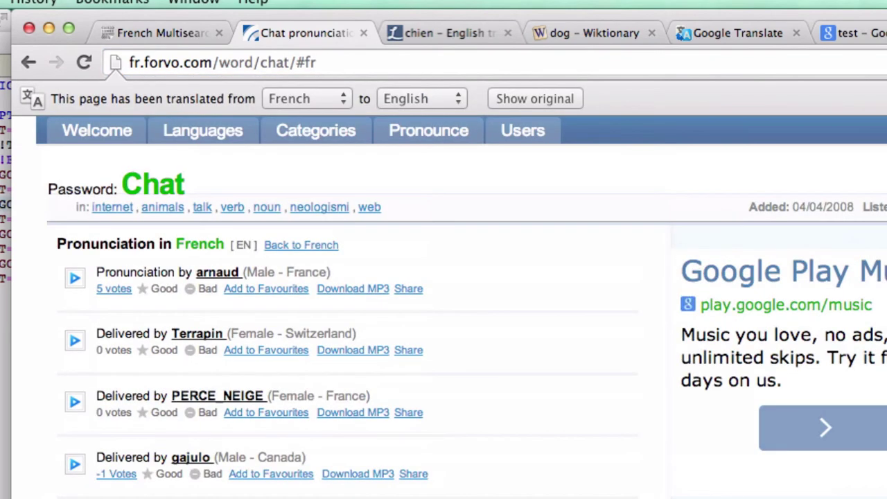
left_click(305, 63)
key("super+c")
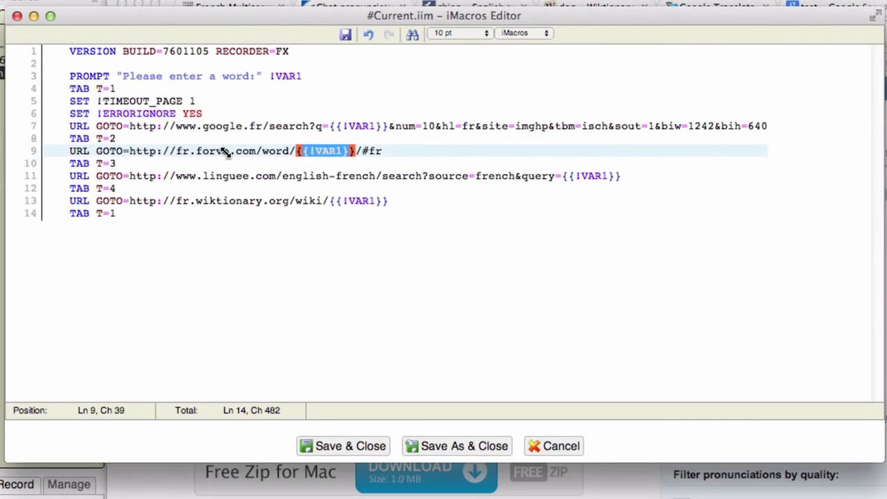
Paste the Forvo chat URL onto line 9 and replace 'chat' with {{!VAR1}}
left_click(198, 149)
left_click_drag(128, 149, 390, 151)
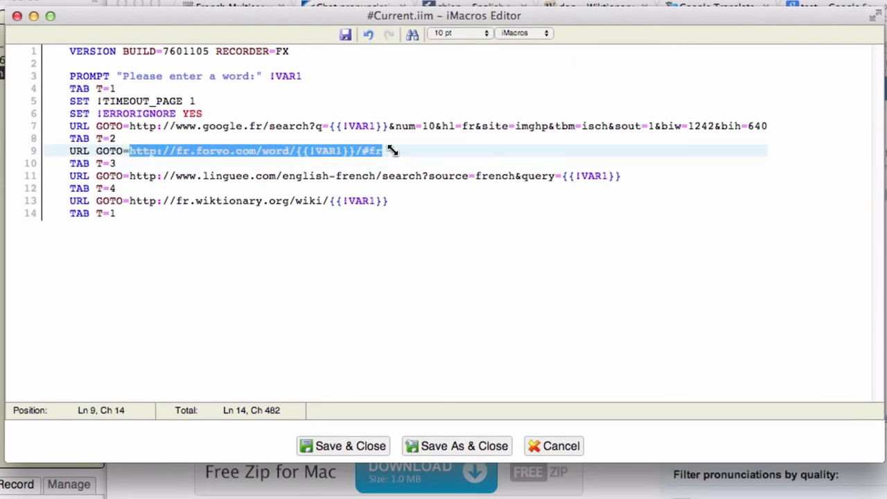
key("super+v")
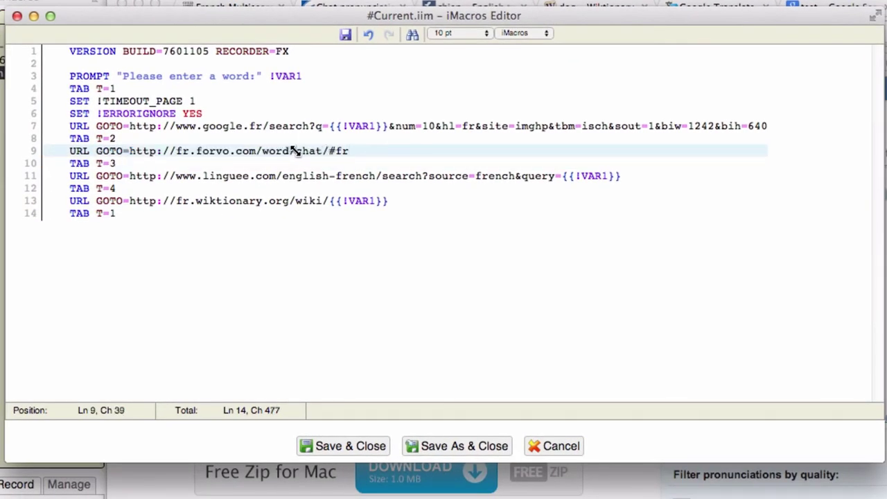
left_click_drag(295, 149, 317, 150)
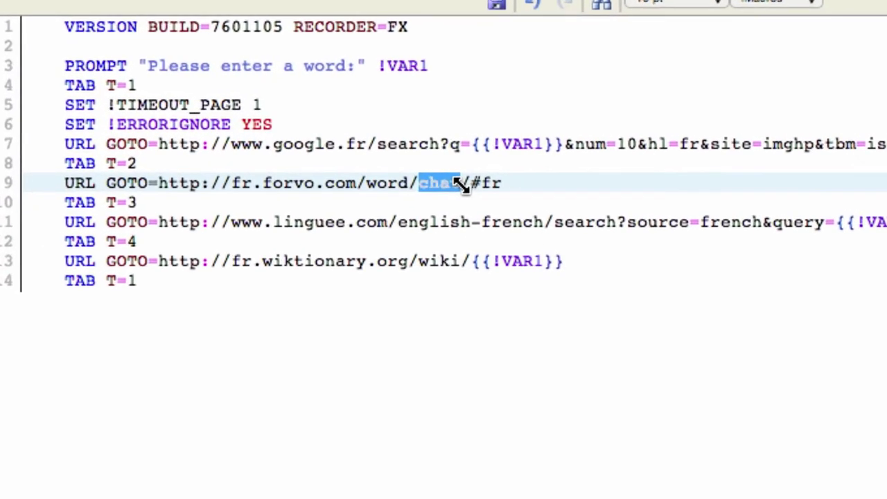
type("{{!")
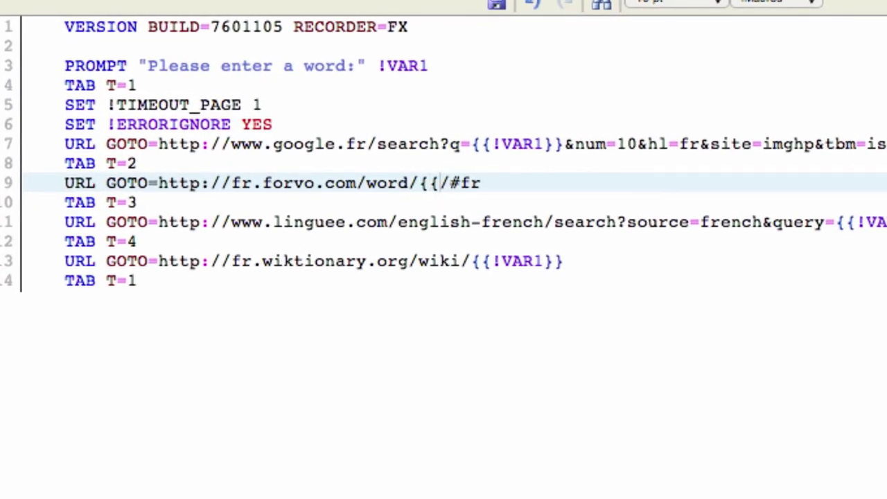
type("VAR1")
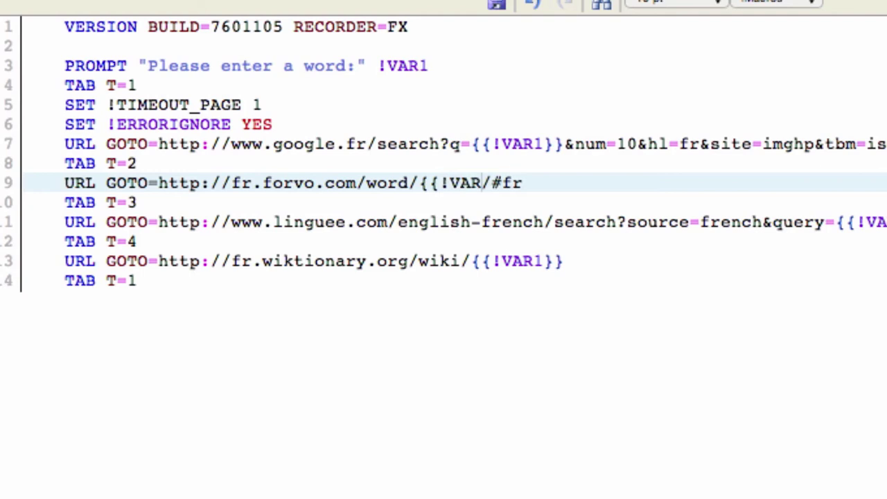
type("}}")
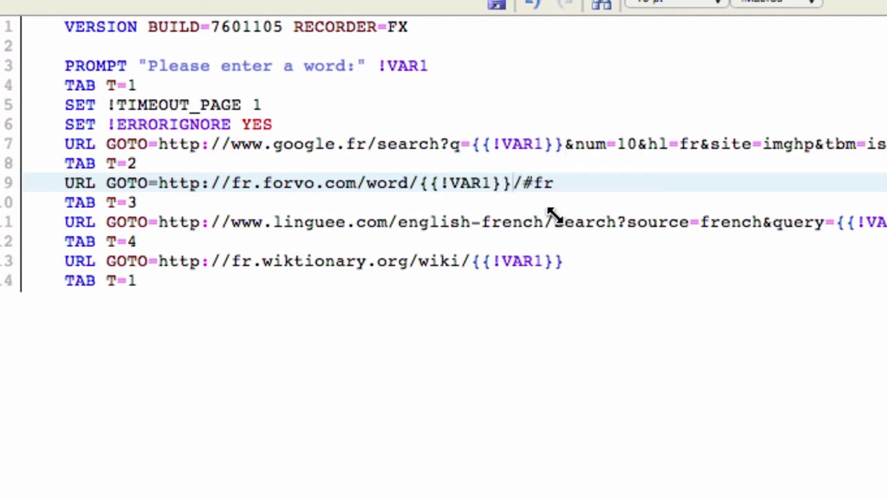
Compare the {{!VAR1}} placeholders on lines 9, 7 and 13
left_click_drag(222, 182, 408, 187)
left_click(409, 185)
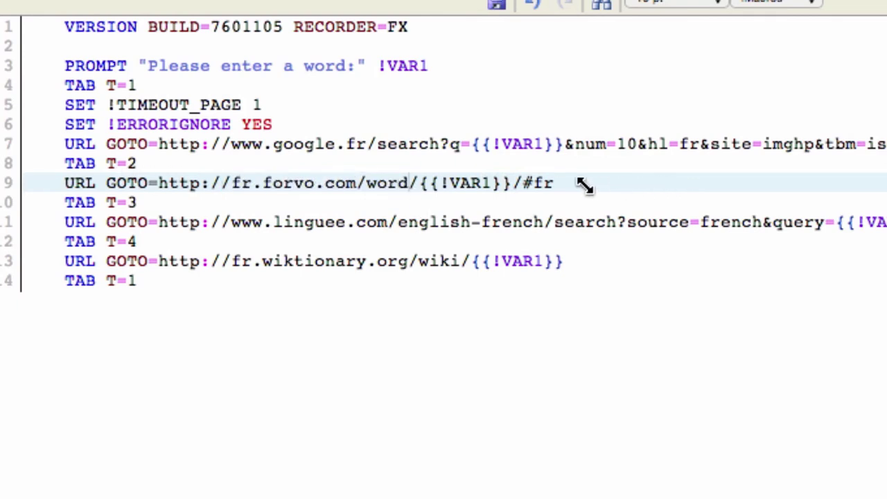
left_click_drag(418, 182, 506, 185)
left_click(284, 143)
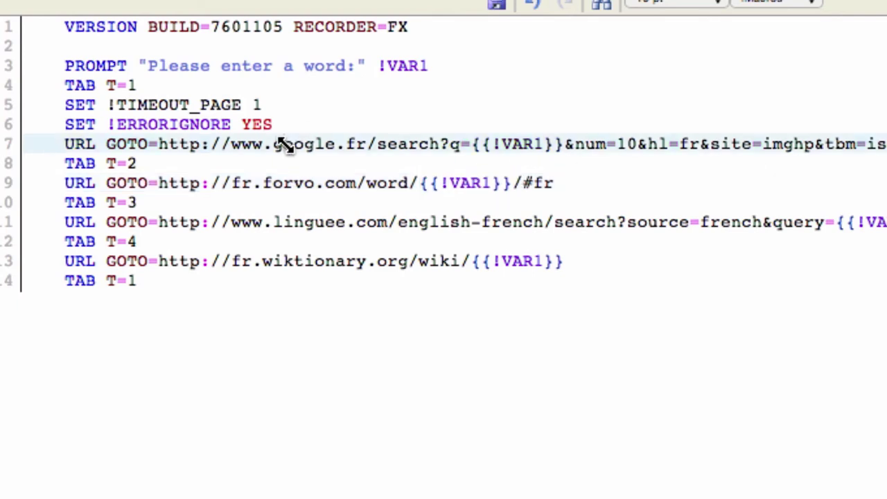
left_click_drag(471, 146, 562, 145)
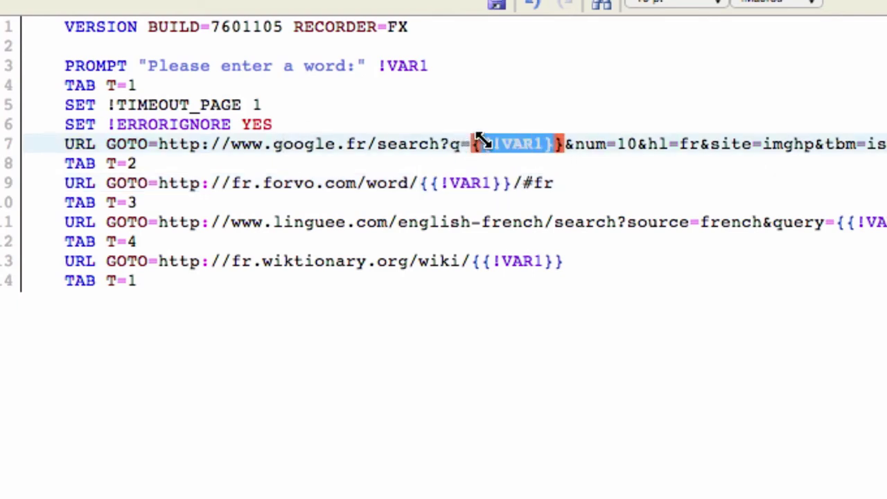
left_click(233, 261)
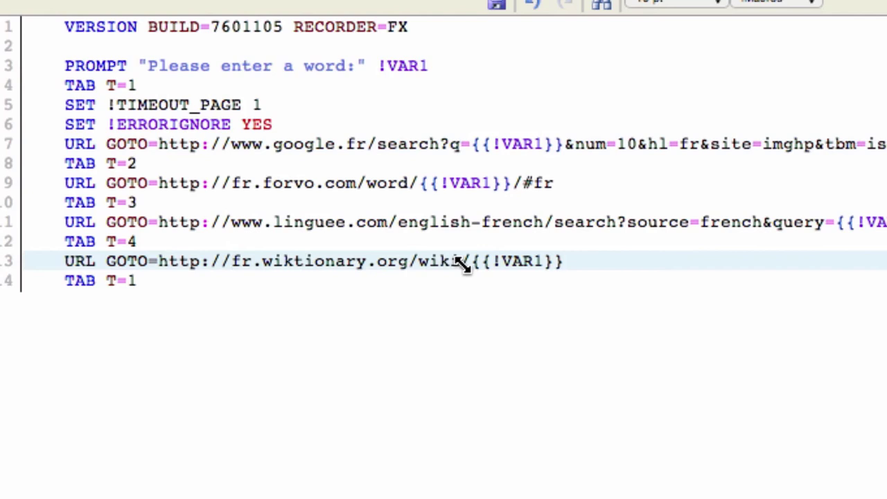
left_click_drag(471, 261, 577, 267)
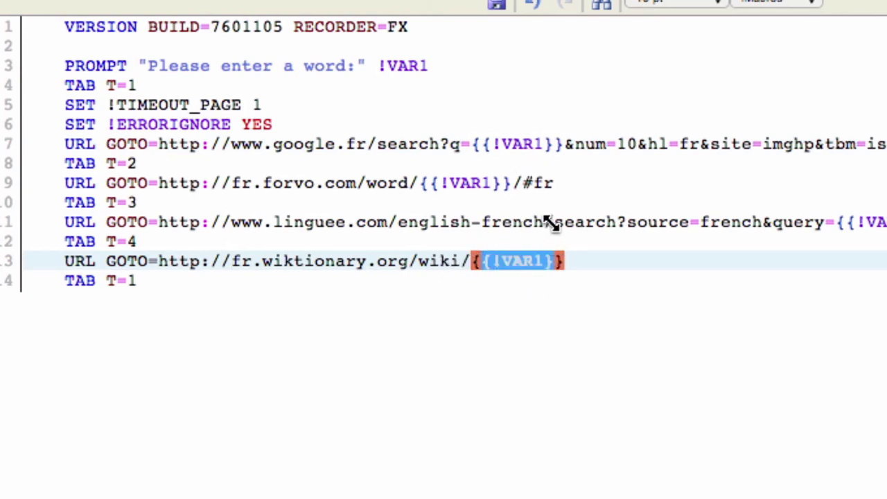
left_click(475, 316)
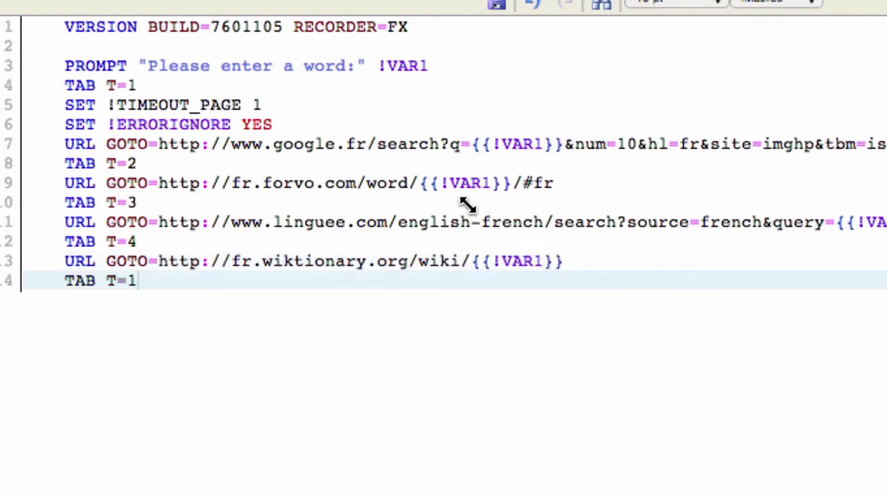
left_click(447, 181)
double_click(450, 183)
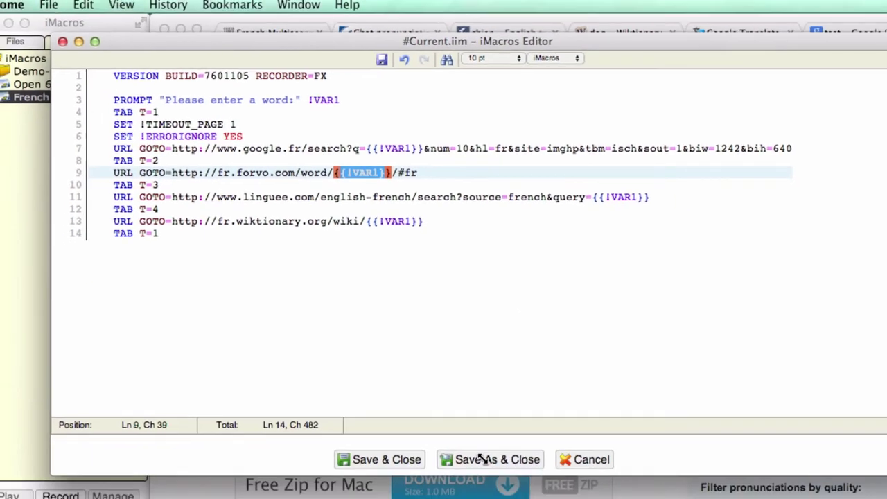
Save the edited macro to Bookmarks under the name 'Modified French Search'
left_click(478, 452)
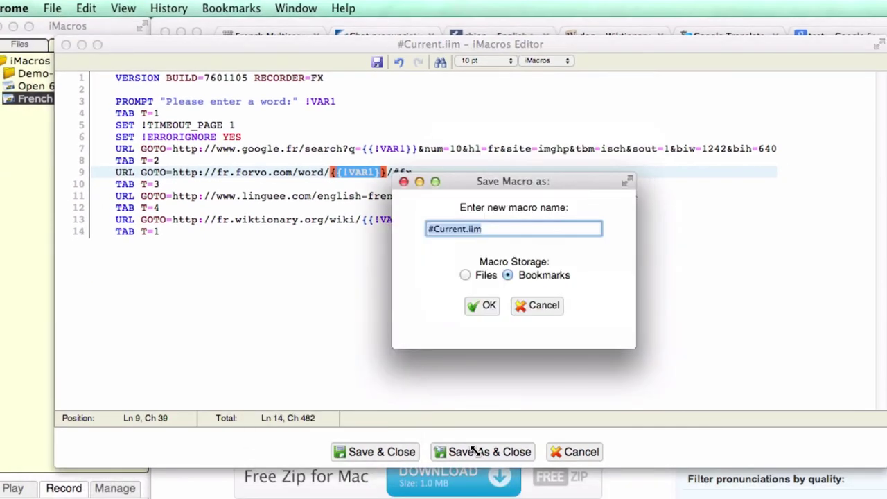
type("Modified French Search")
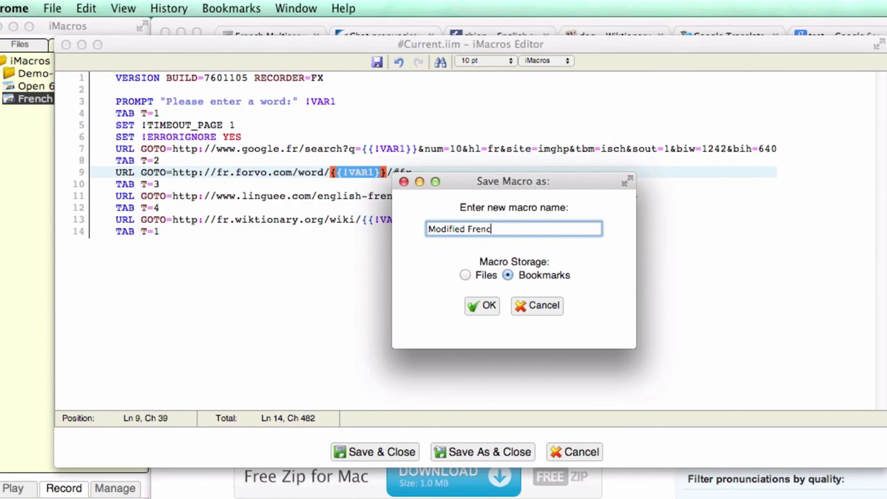
left_click(489, 305)
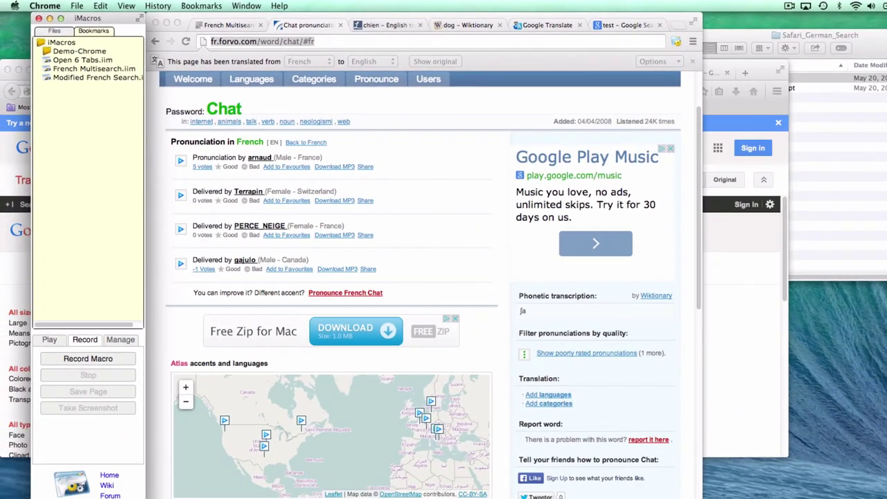
Record a new macro in iMacros for Firefox, agreeing to close the other tabs, then stop recording
key("super+Tab")
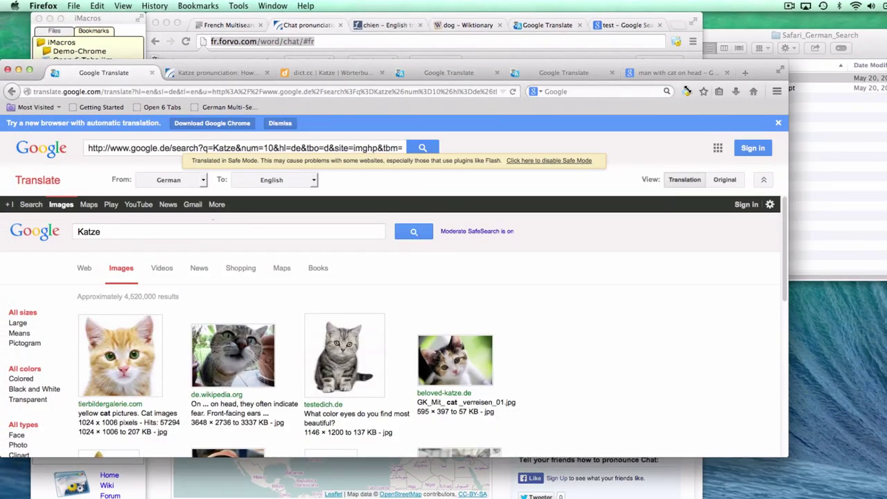
left_click(686, 90)
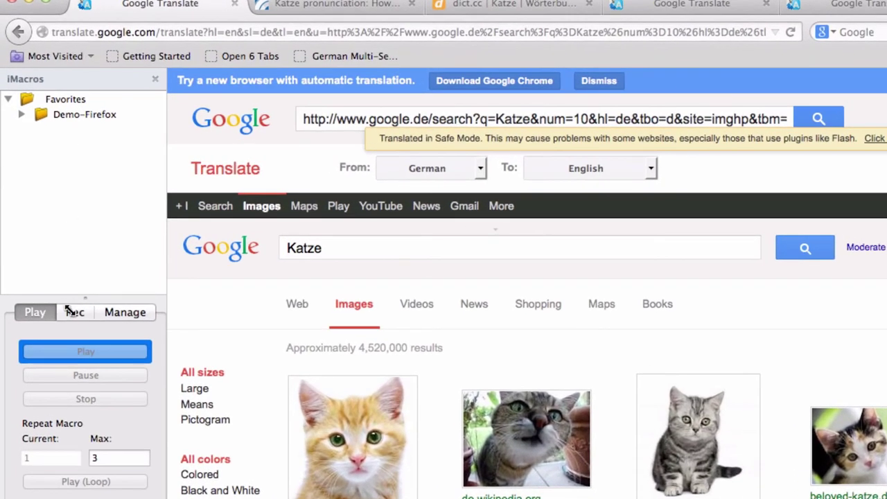
left_click(70, 310)
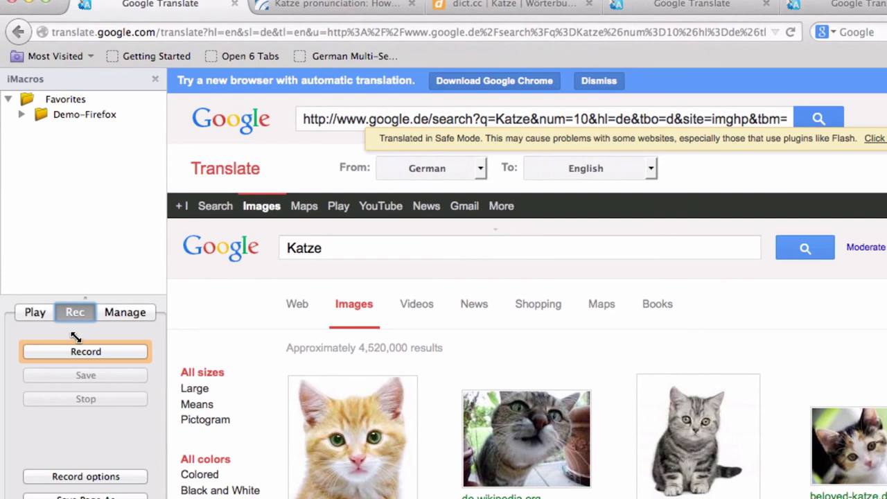
left_click(85, 351)
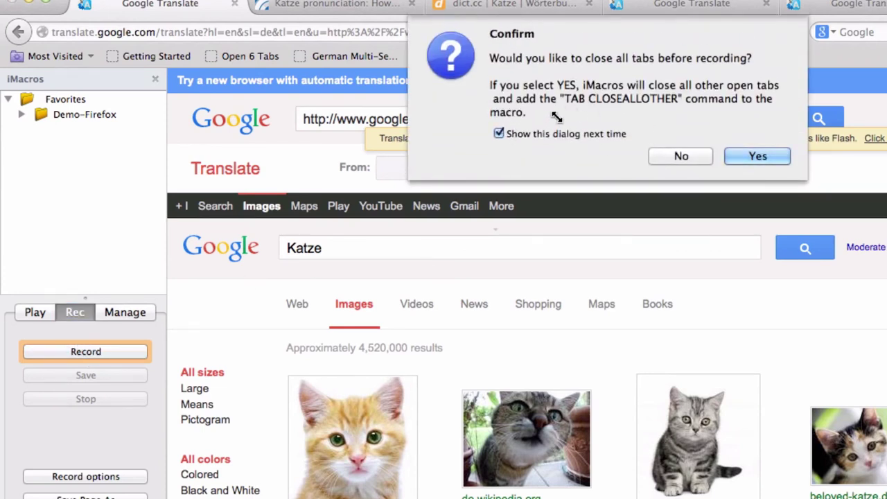
left_click(774, 158)
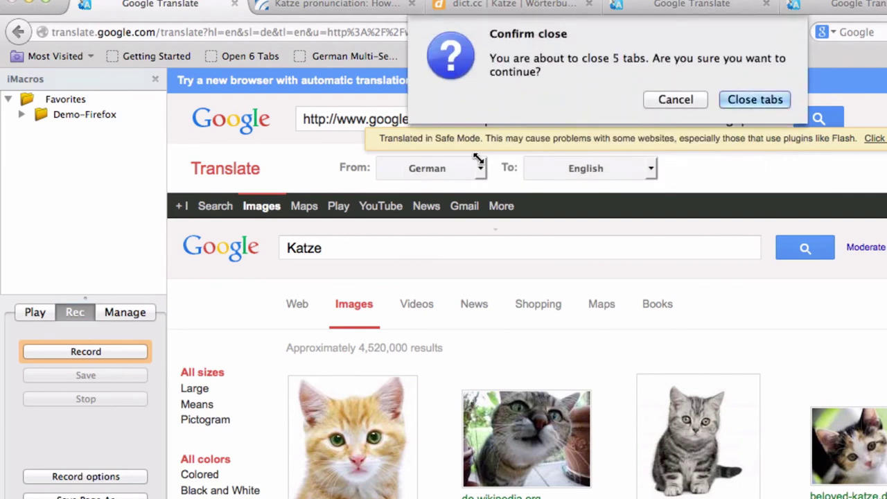
left_click(745, 97)
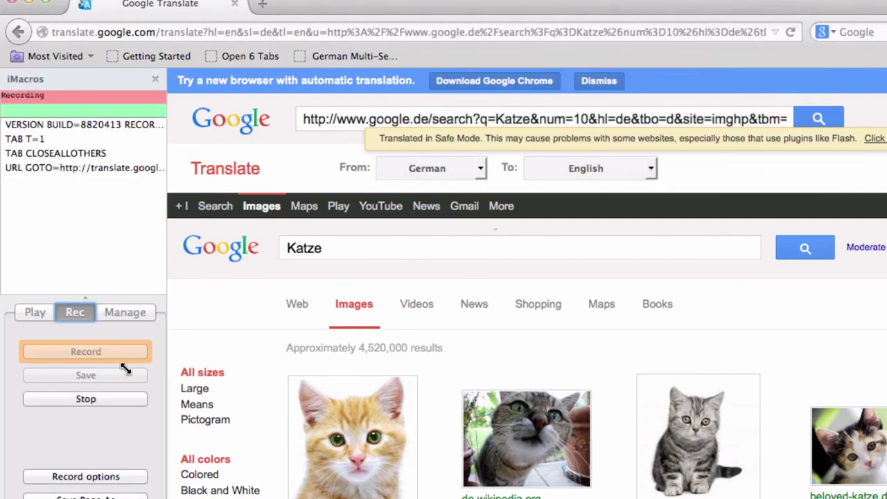
left_click(86, 398)
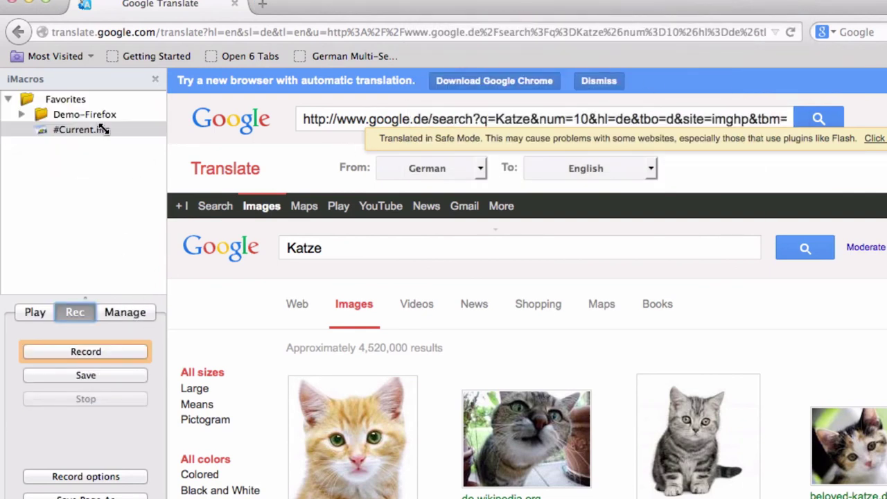
Play the recorded #Current.iim macro and open it in the macro editor
left_click(79, 130)
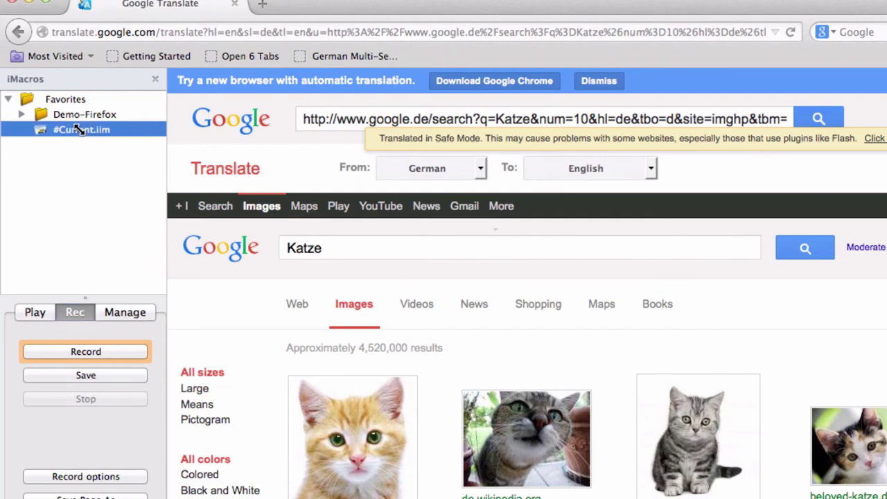
double_click(79, 130)
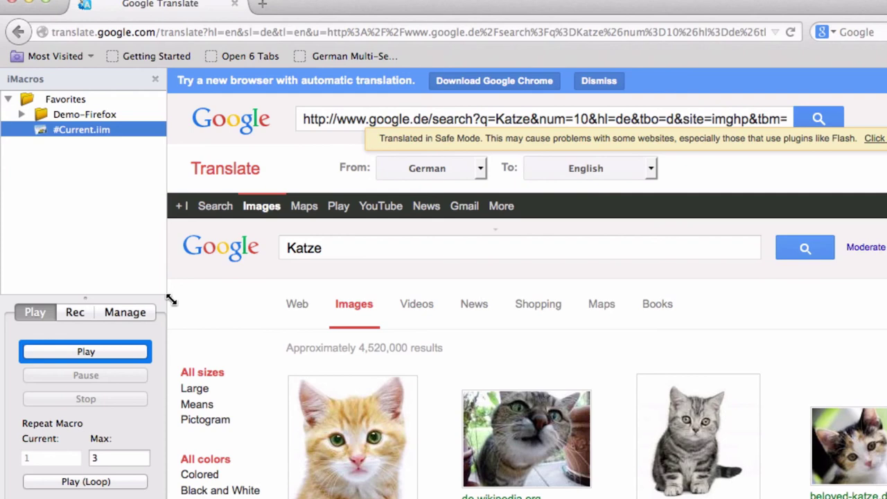
left_click(131, 310)
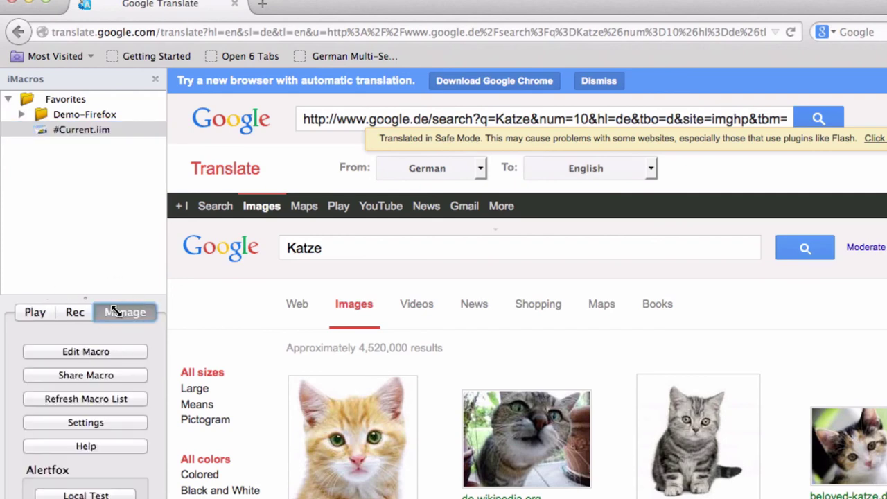
left_click(86, 352)
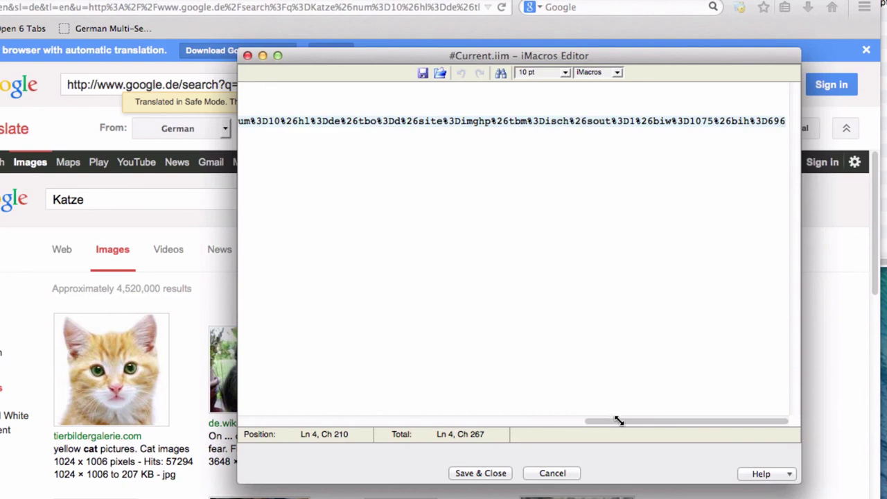
Replace the recorded macro lines with the pasted French multisearch macro
left_click_drag(623, 421, 202, 359)
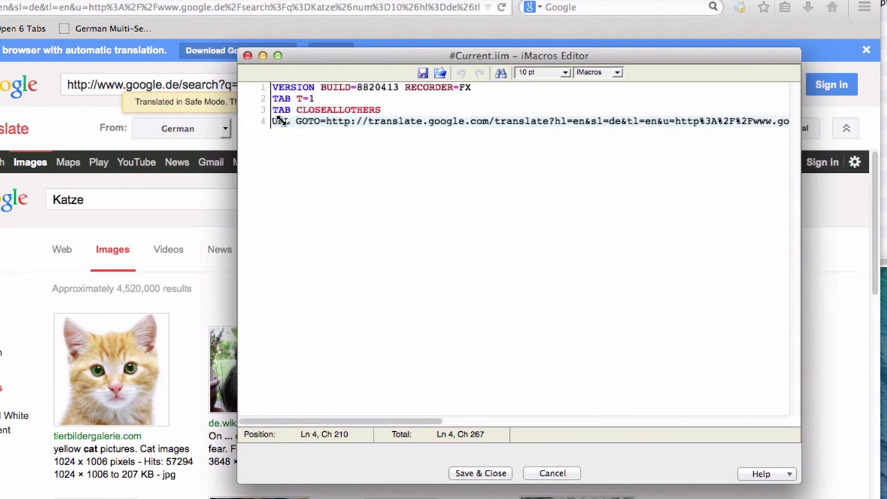
key("super+a")
left_click_drag(274, 88, 326, 135)
key("BackSpace")
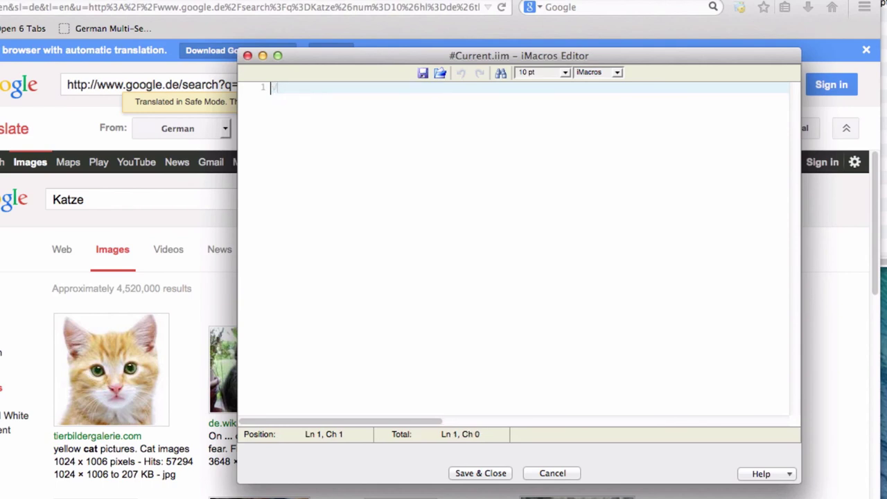
type("http://fr.forvo.com/word/chat/#fr")
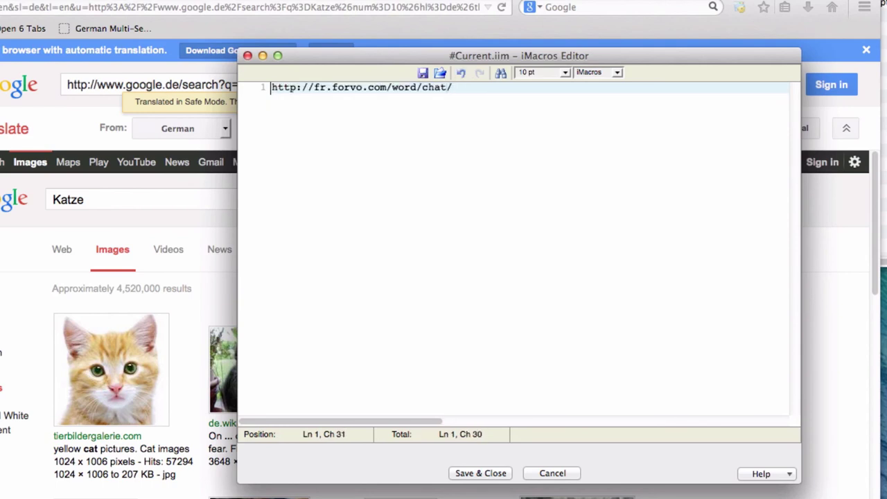
key("BackSpace")
key("BackSpace")
key("BackSpace")
key("BackSpace")
key("BackSpace")
key("BackSpace")
key("BackSpace")
key("BackSpace")
key("BackSpace")
key("BackSpace")
key("BackSpace")
key("BackSpace")
key("BackSpace")
key("BackSpace")
key("BackSpace")
key("BackSpace")
key("BackSpace")
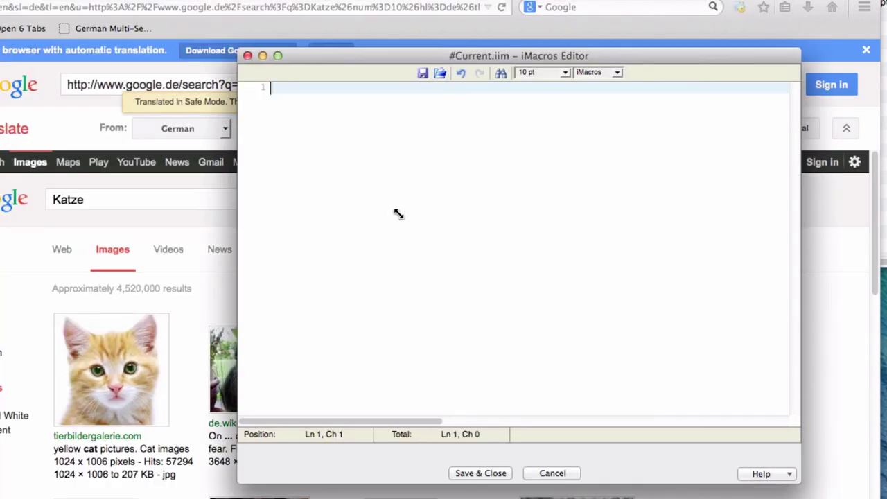
type("VERSION BUILD=7601105 RECORDER=FX  PROMPT \"Please enter a word:\" !VAR1 TAB T=1 SET !TIMEOUT_PAGE 1 SET !ERRORIGNORE YES URL GOTO=http://www.google.fr/search?q={{!VAR1}}&num=10&hl=fr&site=imghp&tbm=isch&sout=1&biw=1242&bih=640 TAB T=2 URL GOTO=http://fr.forvo.com/word/{{!VAR1}}/#fr TAB T=3 URL GOTO=http://www.linguee.com/english-french/search?source=french&query={{!VAR1}} TAB T=4 URL GOTO=http://fr.wiktionary.org/wiki/{{!VAR1}} TAB T=1")
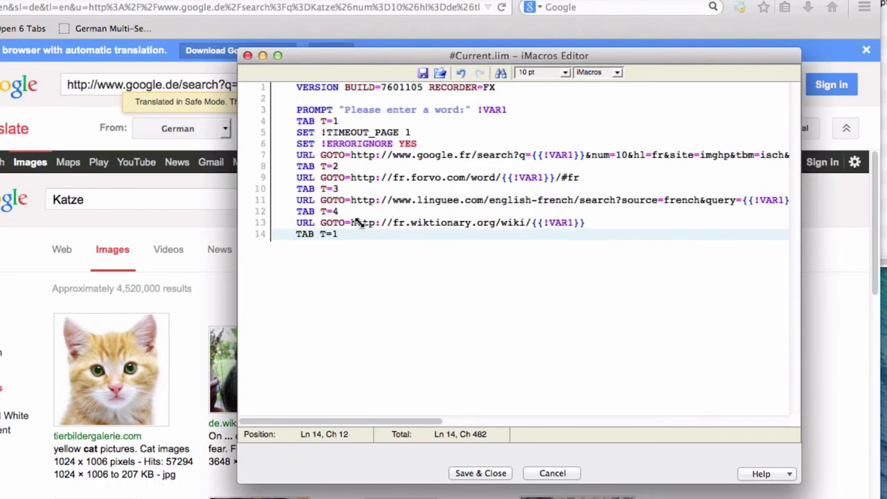
Change line 9's fr.forvo domain to the dummy 'dfdfd.' address
left_click(390, 177)
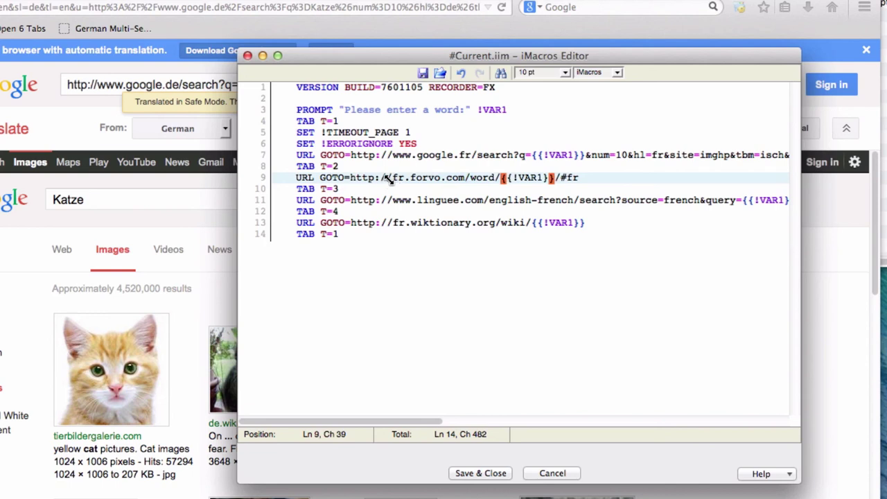
left_click(446, 178)
key("BackSpace")
key("BackSpace")
key("BackSpace")
key("BackSpace")
key("BackSpace")
key("BackSpace")
key("BackSpace")
key("BackSpace")
key("BackSpace")
key("BackSpace")
type("dfdfd")
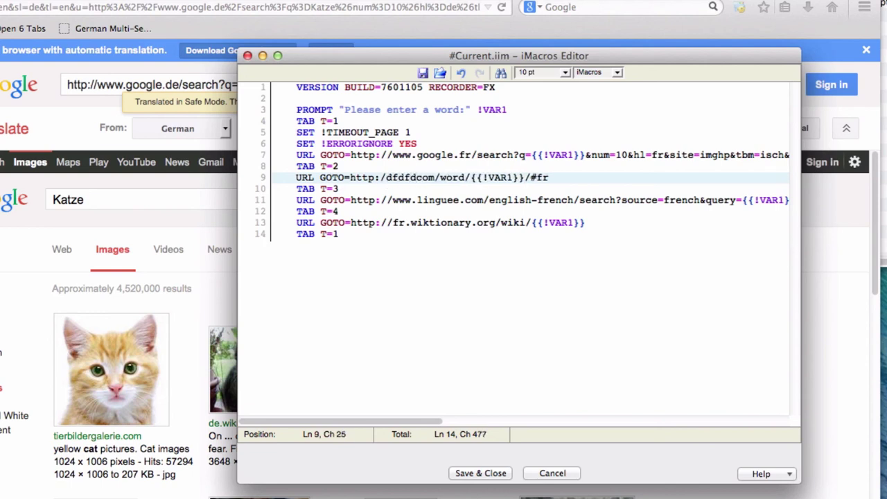
type(".")
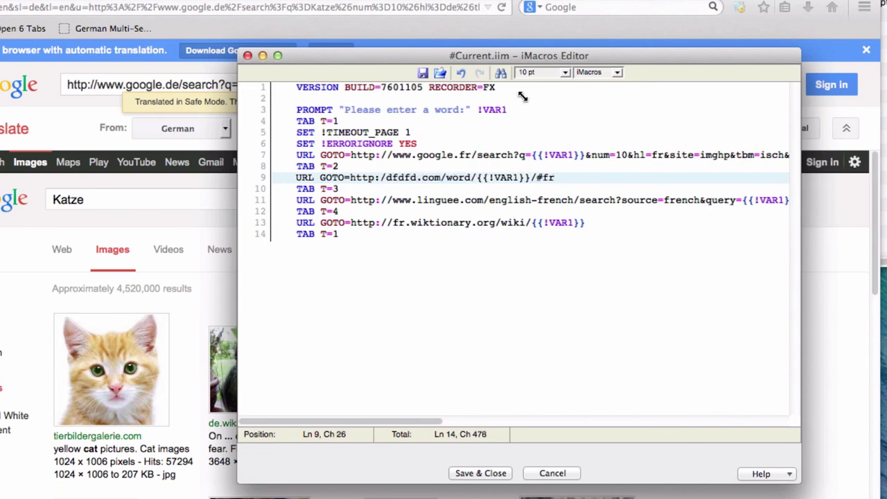
Launch AppleScript Editor from Applications > Utilities in Finder
key("super+Tab")
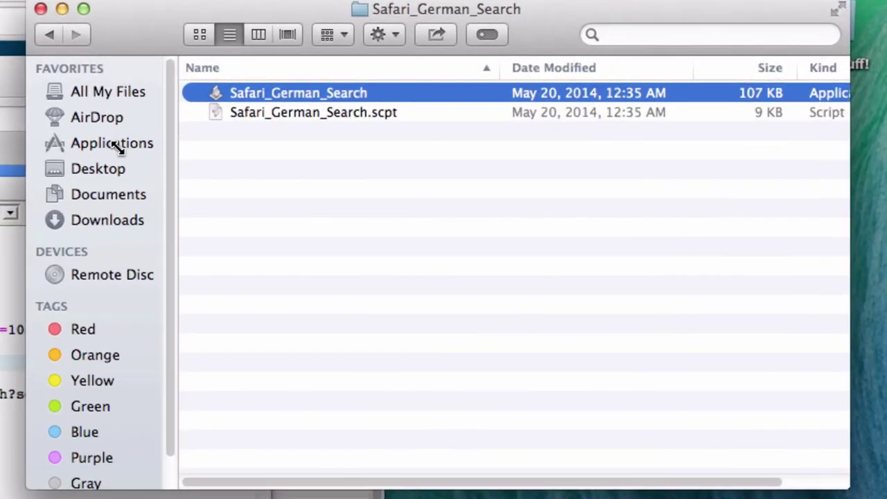
left_click(468, 110)
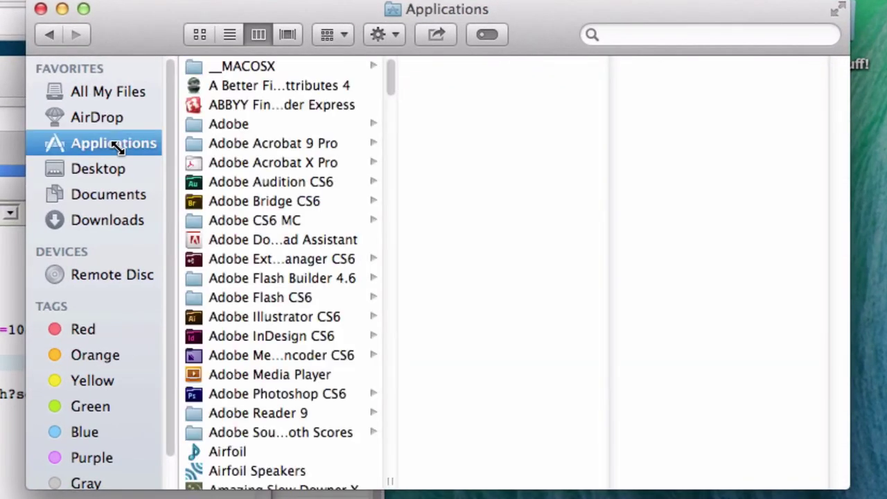
type("app")
key("Down")
key("Down")
key("Down")
key("Down")
key("Down")
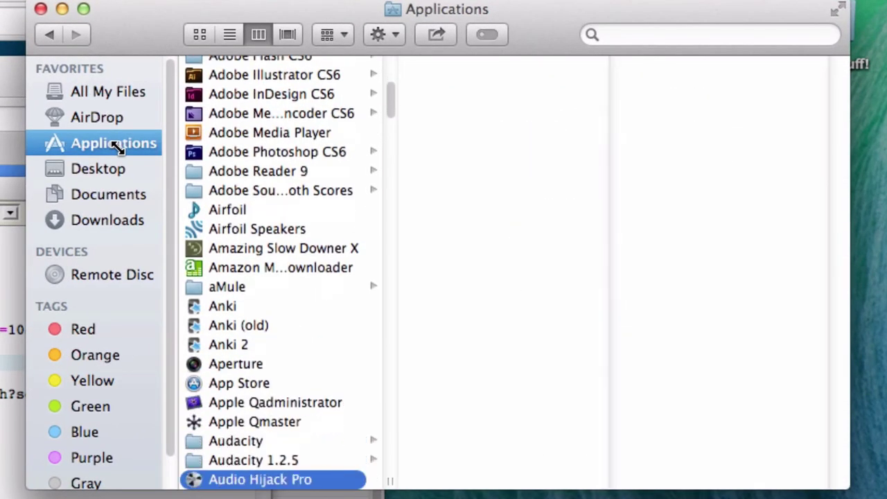
key("Down")
key("Down")
key("Down")
type("uti")
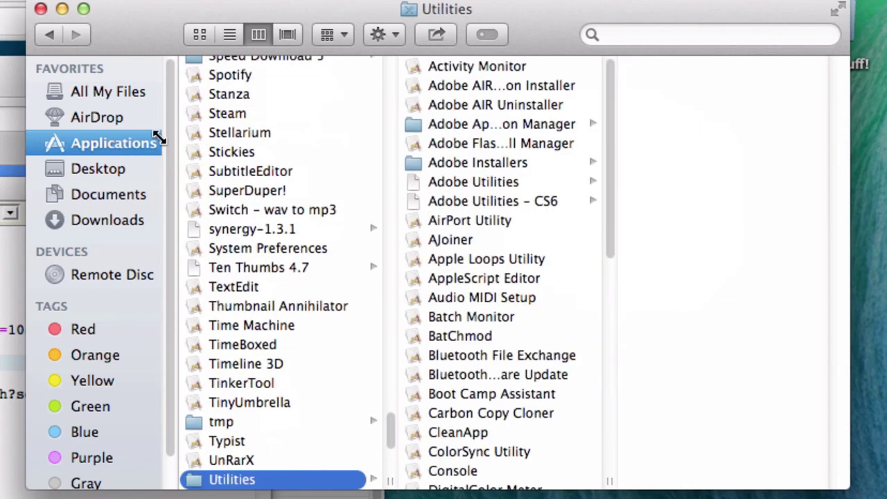
left_click(498, 260)
type("act")
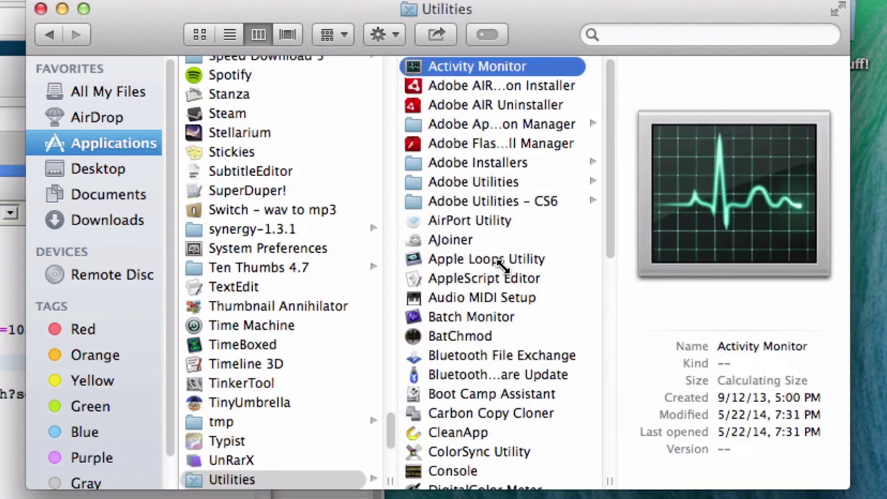
type("apples")
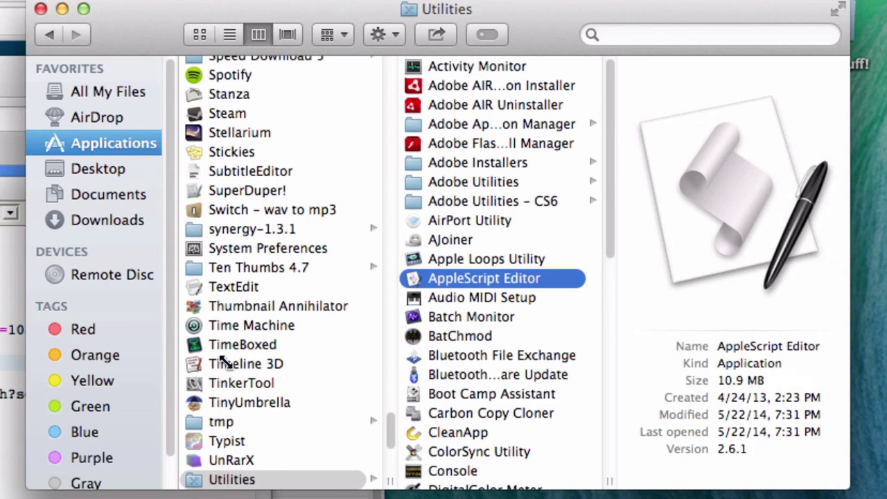
double_click(474, 277)
Open the Safari_German_Search app by dragging it onto AppleScript Editor in the Dock
left_click(47, 34)
left_click(47, 34)
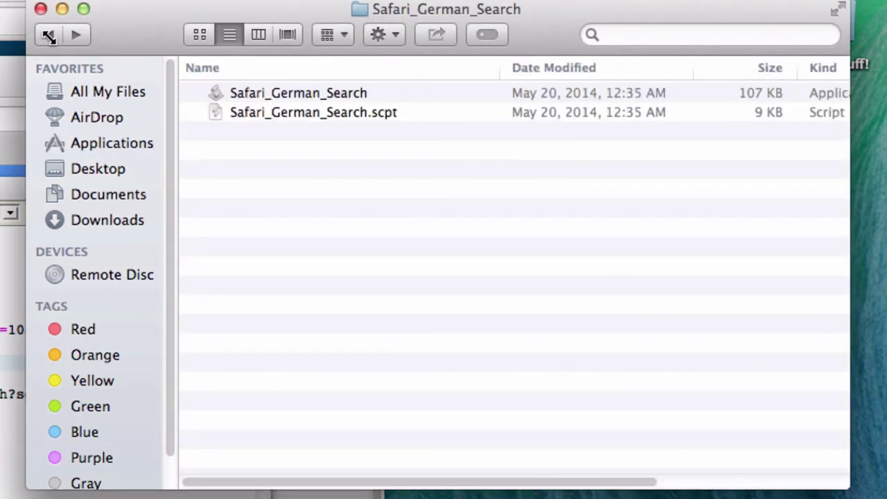
left_click(47, 35)
double_click(223, 92)
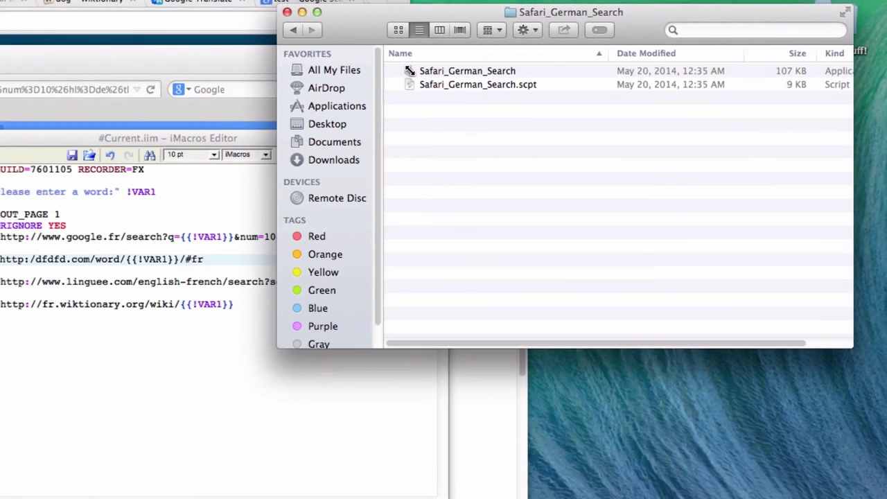
left_click_drag(409, 71, 531, 286)
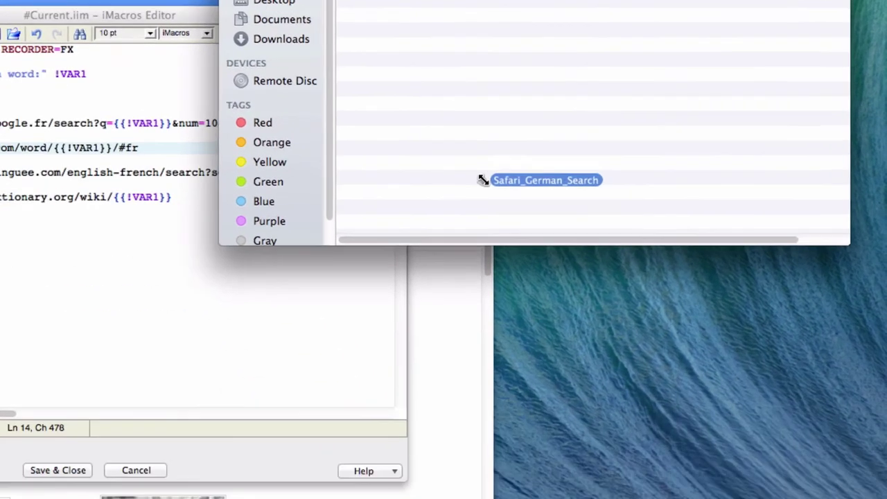
left_click_drag(512, 163, 590, 448)
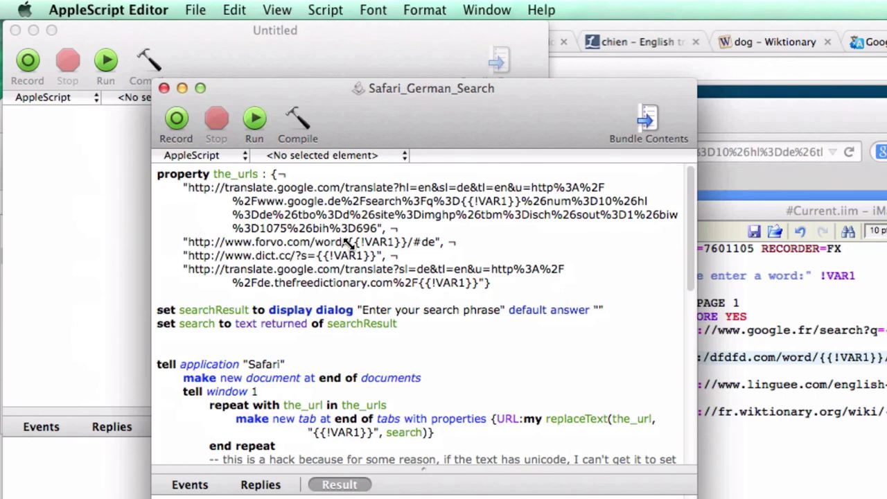
Highlight the {{!VAR1}} placeholder in the forvo URL, then save the Safari_German_Search script
left_click_drag(344, 239, 407, 244)
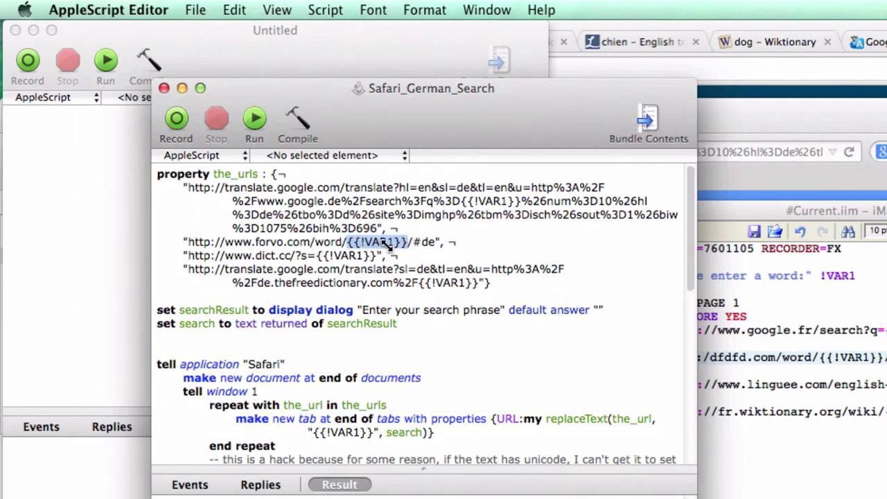
left_click(388, 243)
left_click_drag(344, 242, 186, 242)
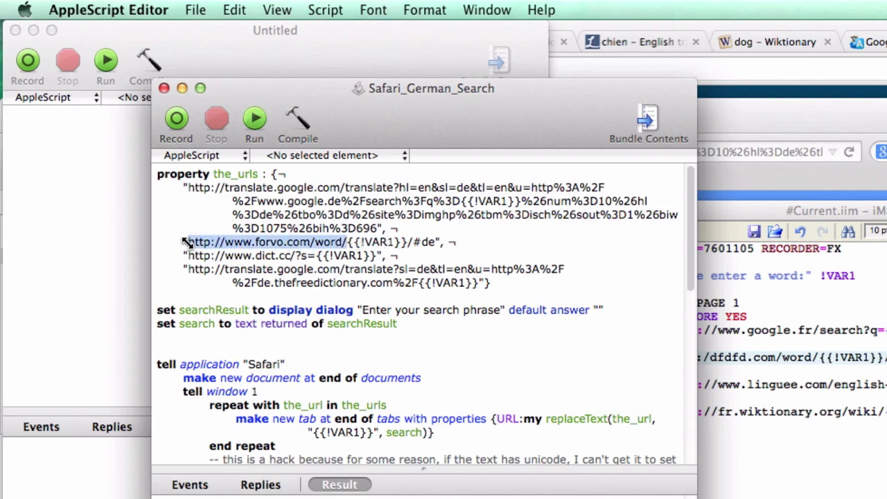
left_click(351, 240)
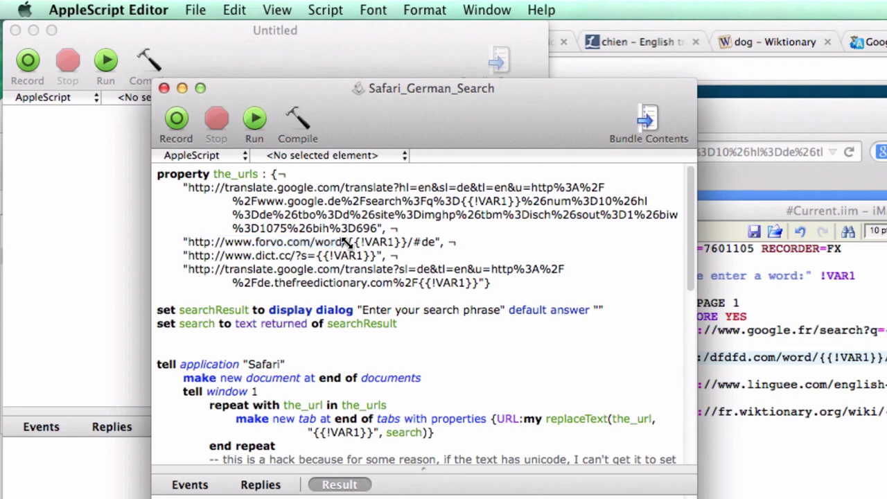
left_click_drag(344, 240, 406, 241)
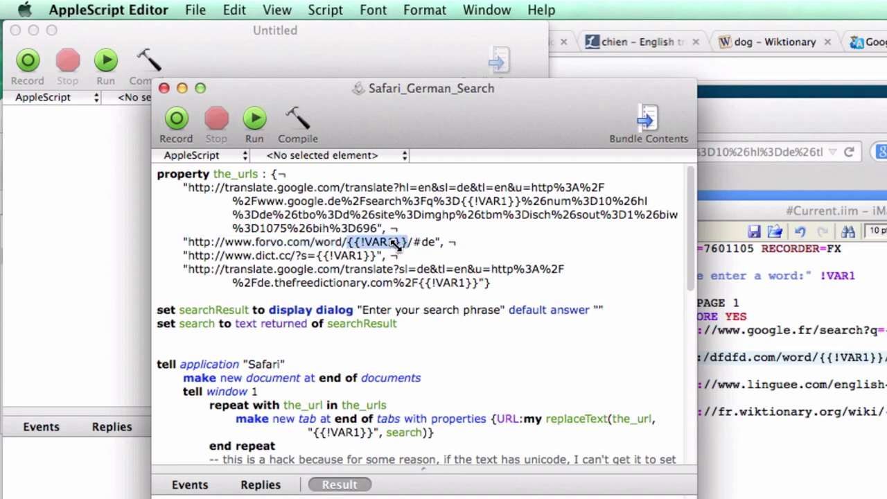
left_click(197, 10)
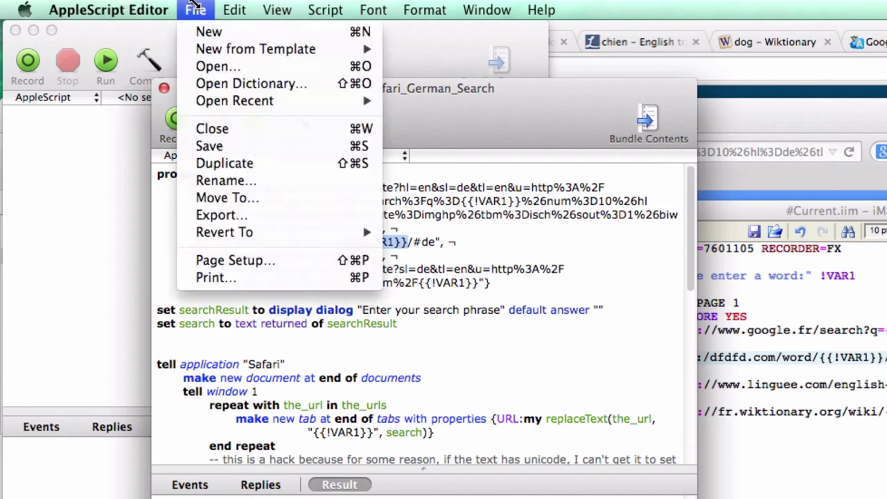
left_click(198, 145)
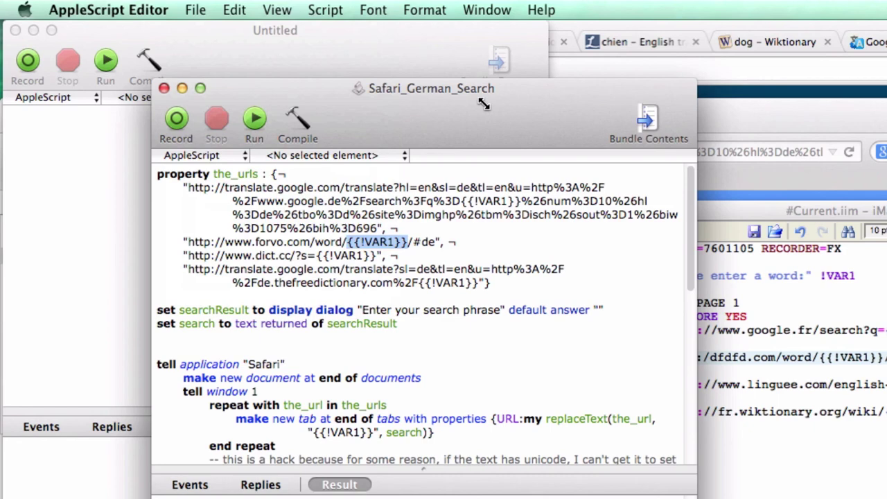
Close the Safari_German_Search script window
left_click(163, 88)
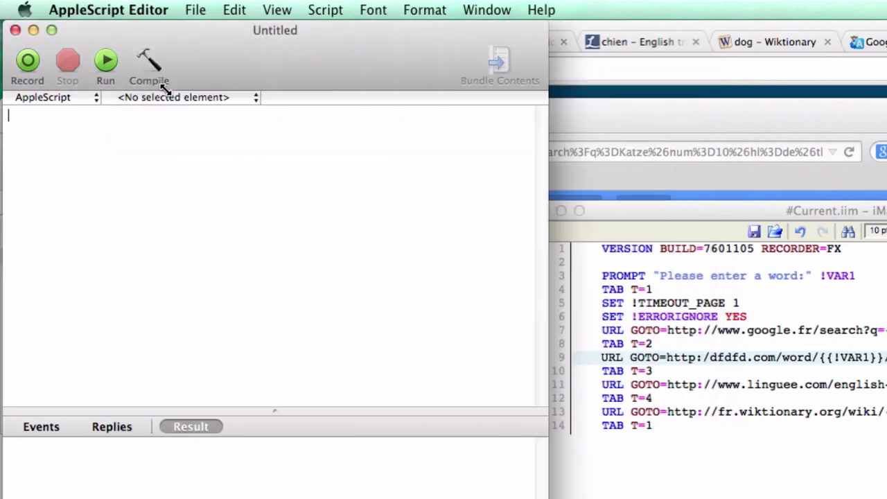